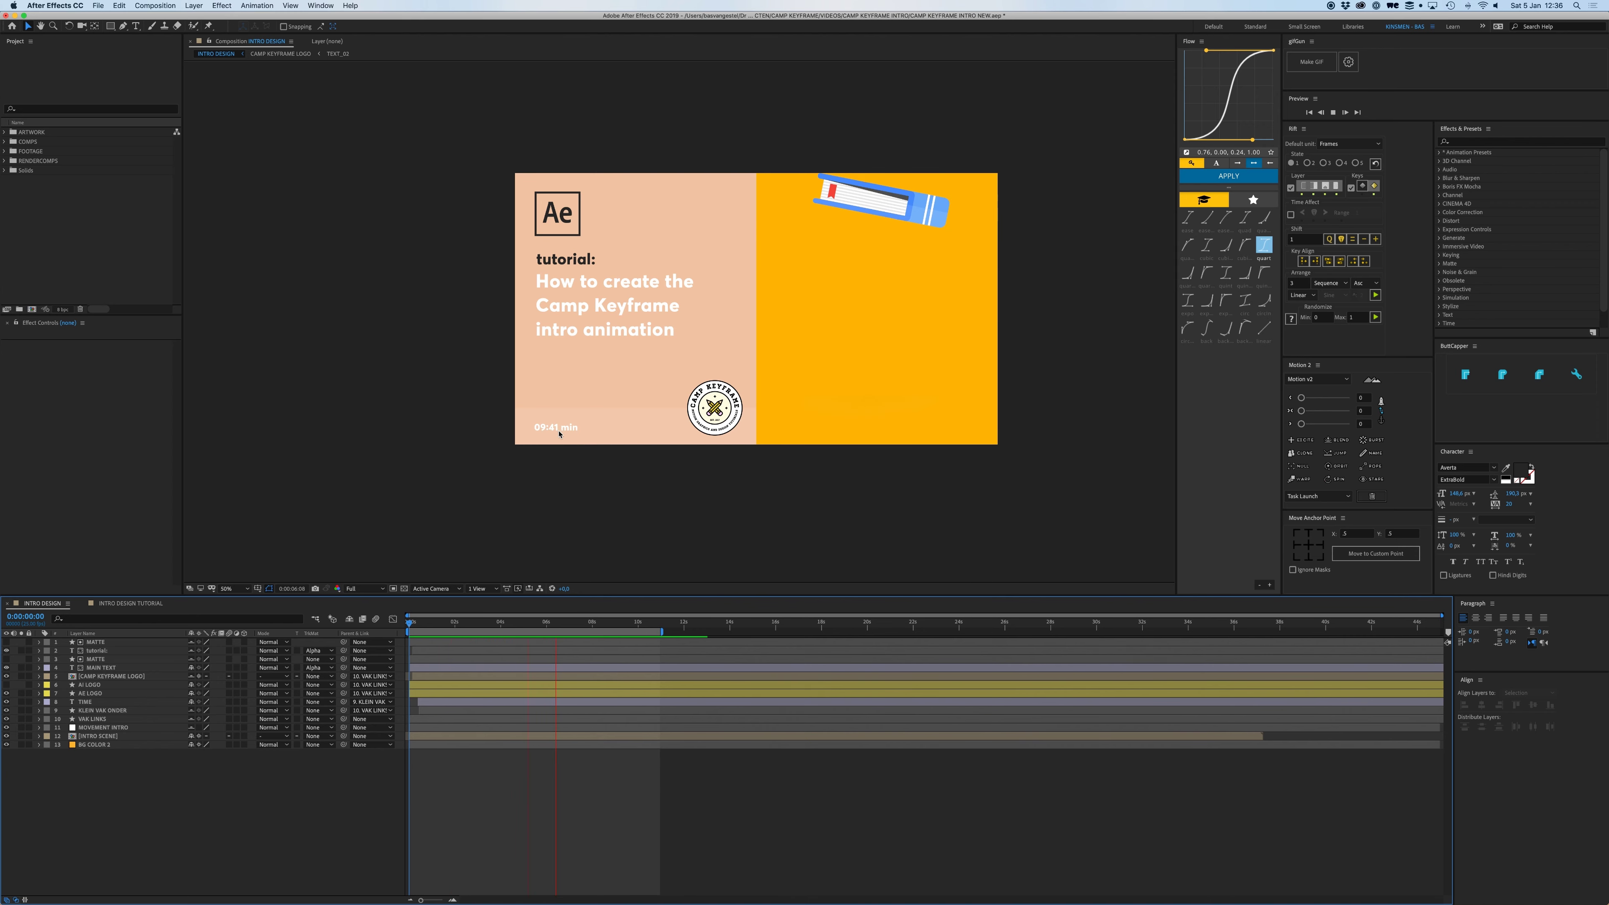
- Switch to the INTRO DESIGN TUTORIAL comp and hide and lock the INTRO SCENE books layer
key("space")
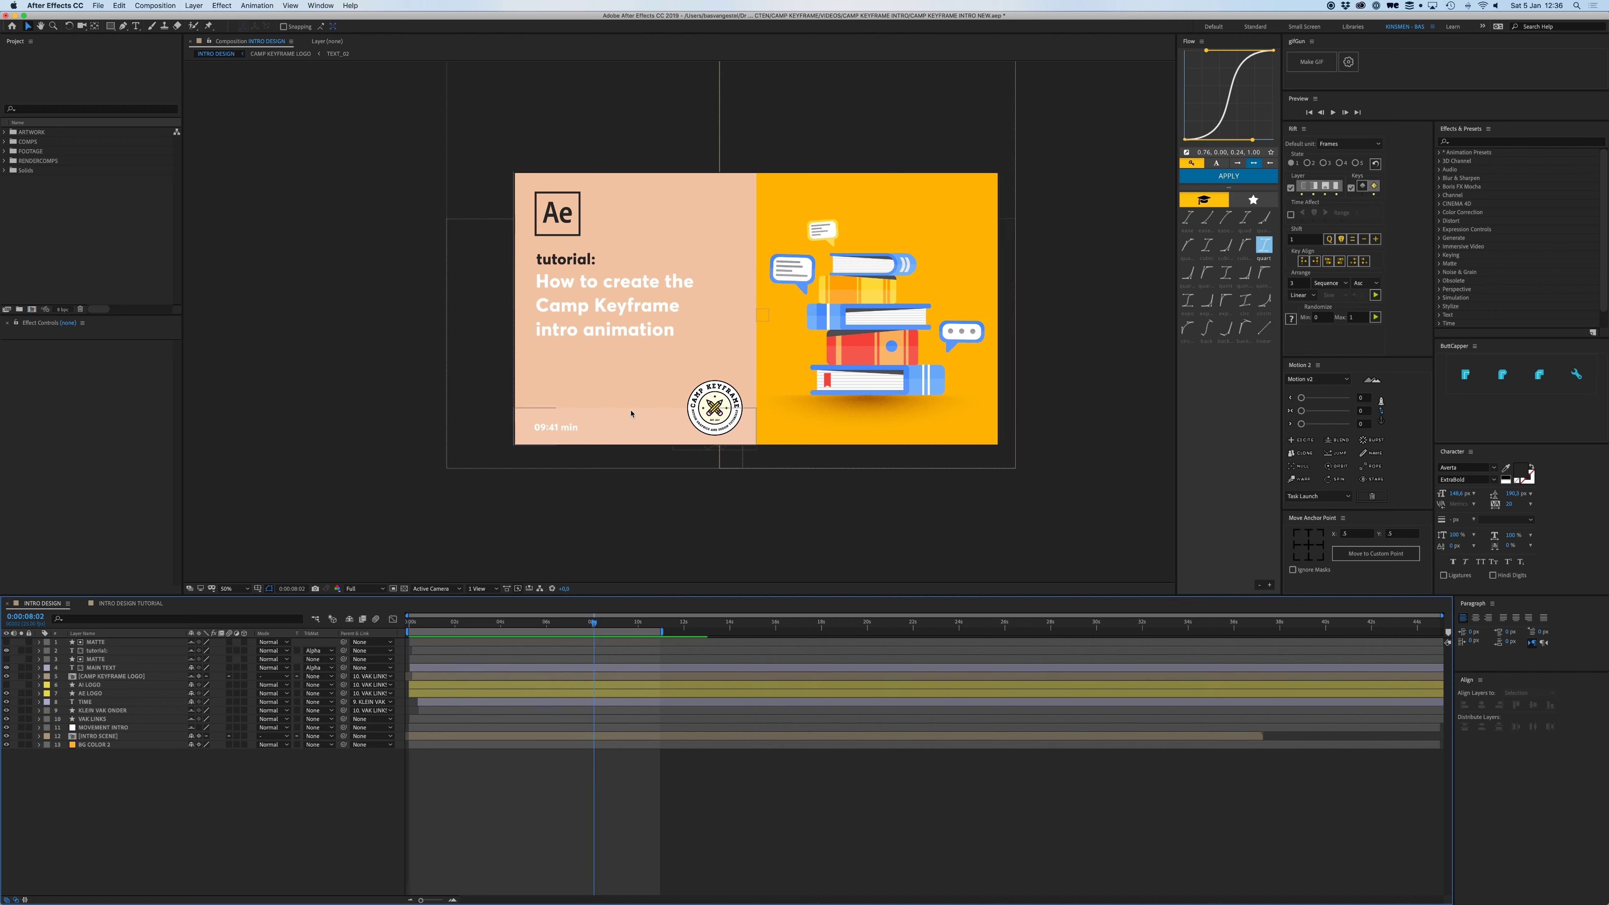
left_click(127, 603)
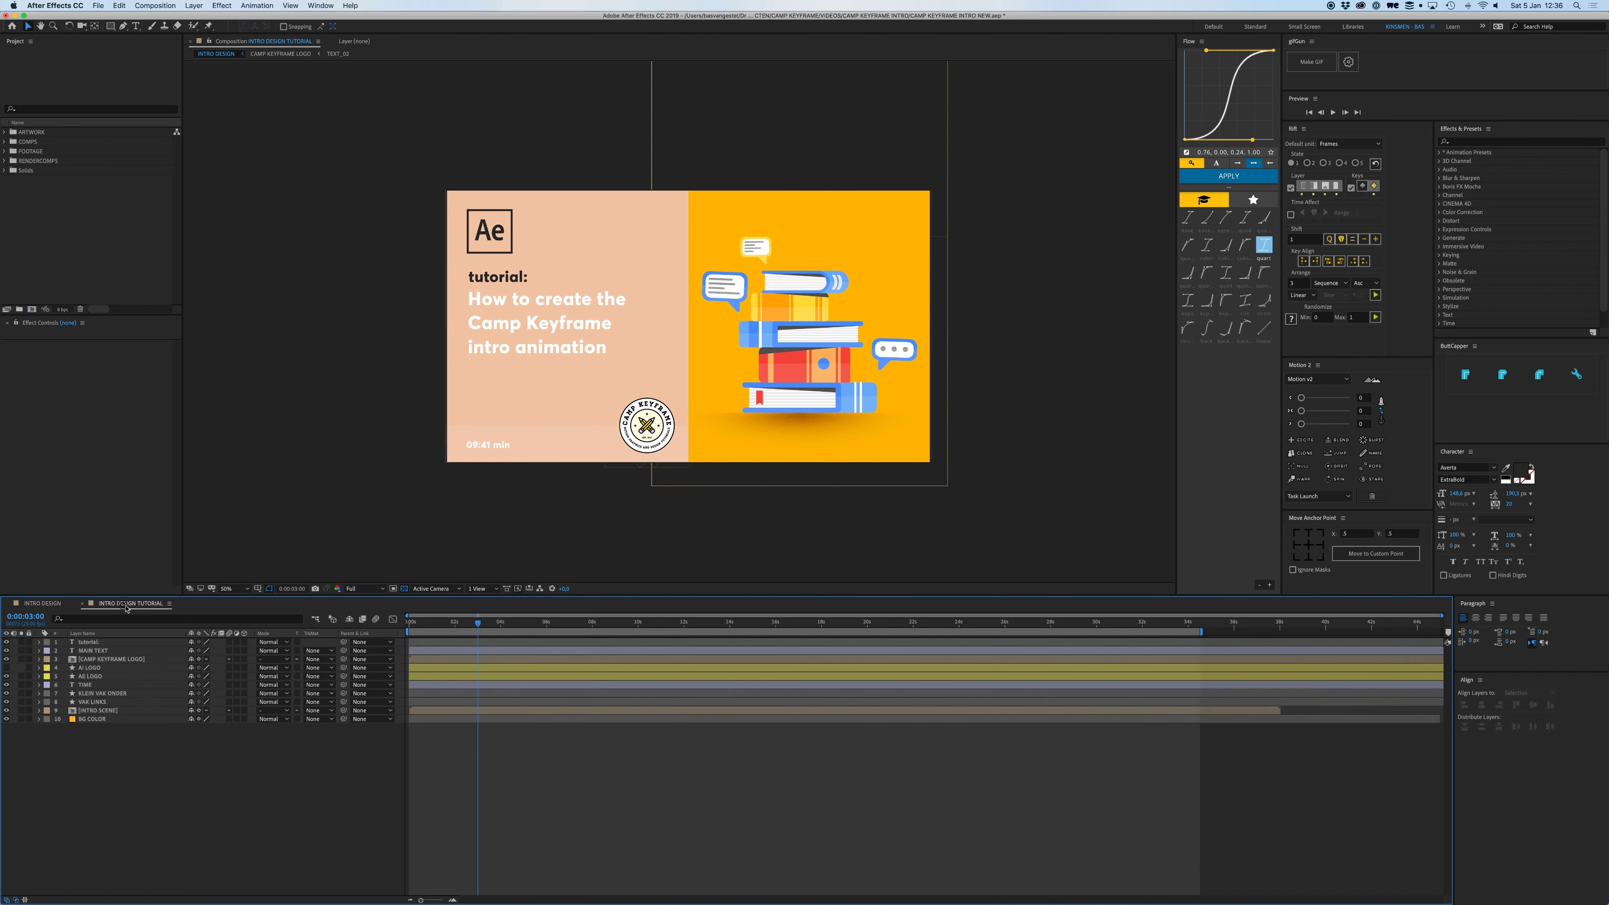
left_click(93, 710)
left_click(6, 710)
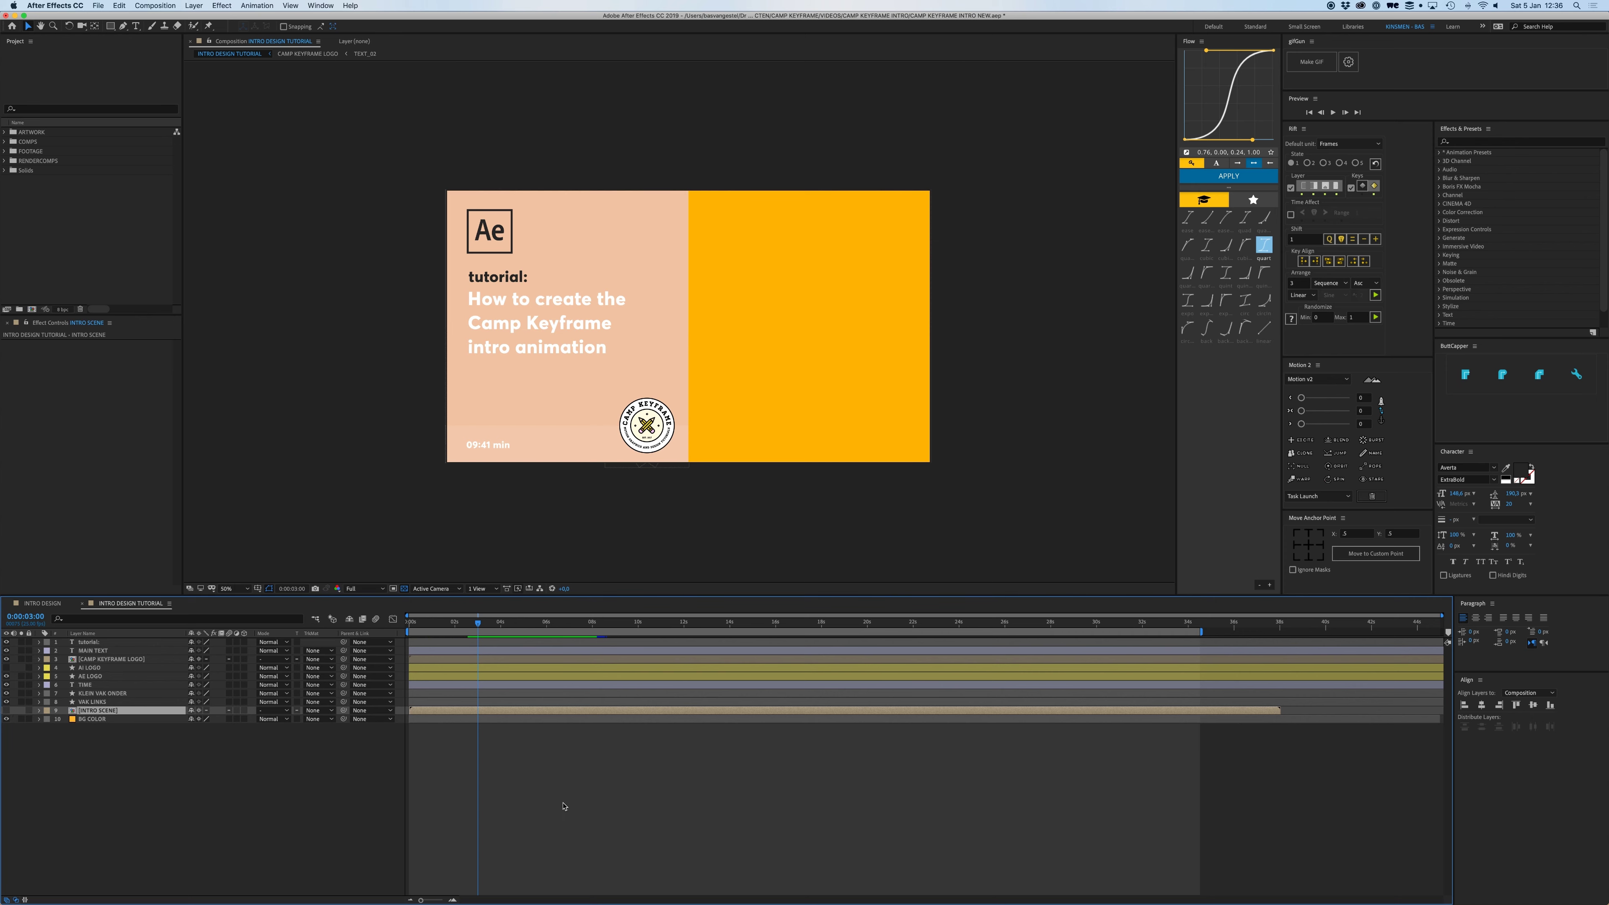
left_click(29, 710)
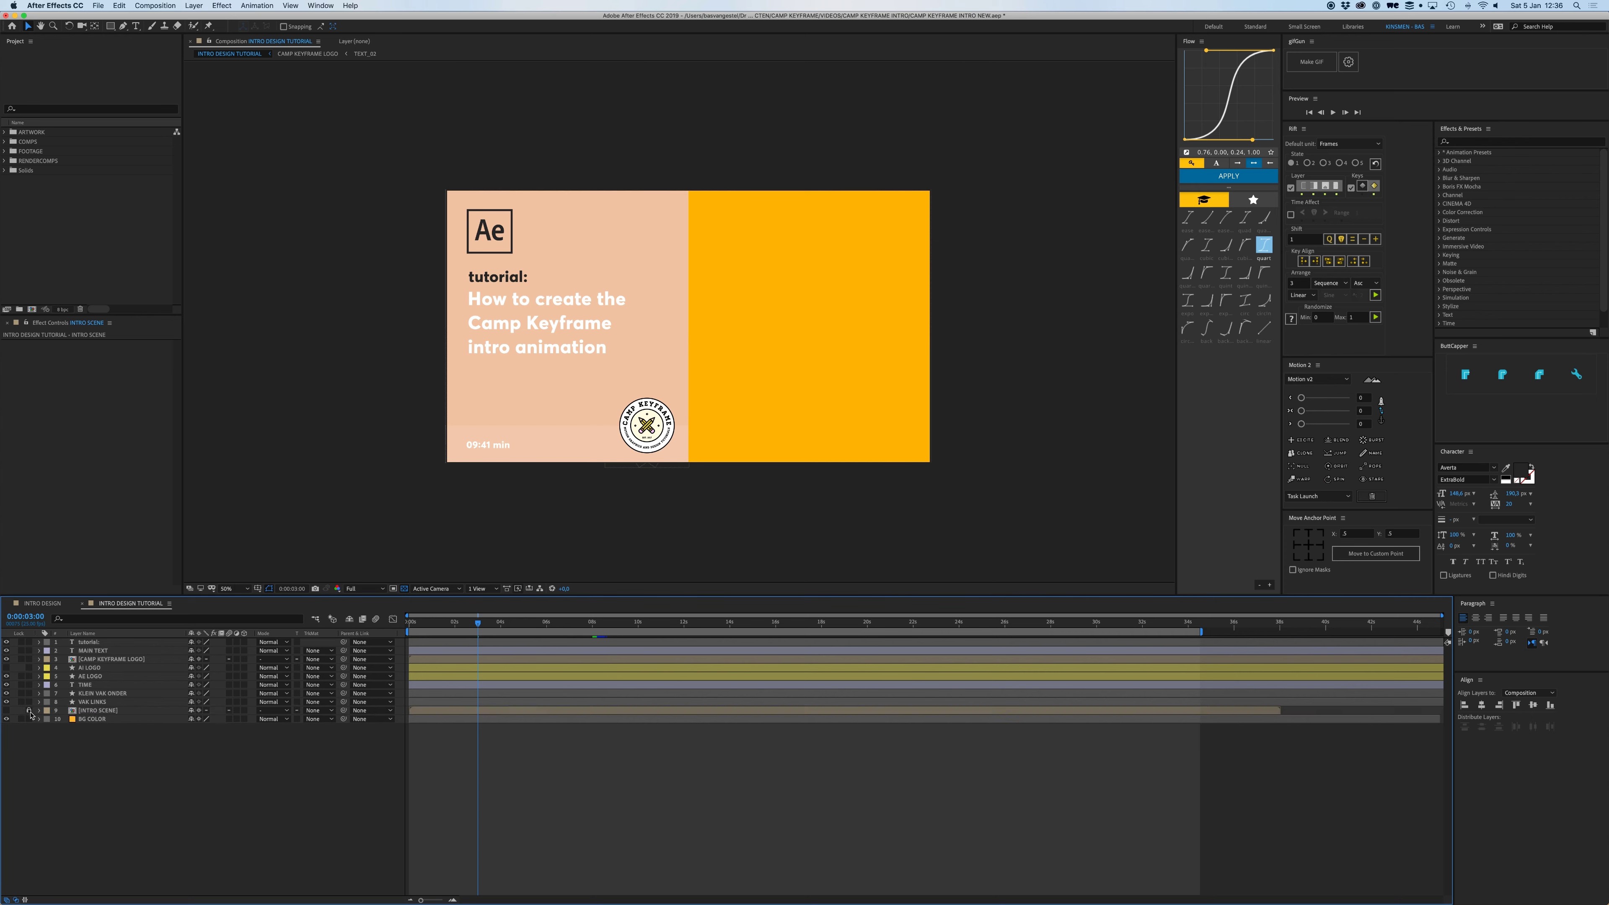
- Select the peach panel, bottom strip, time, heading, tutorial: label and AE LOGO layers
left_click_drag(488, 448, 543, 451)
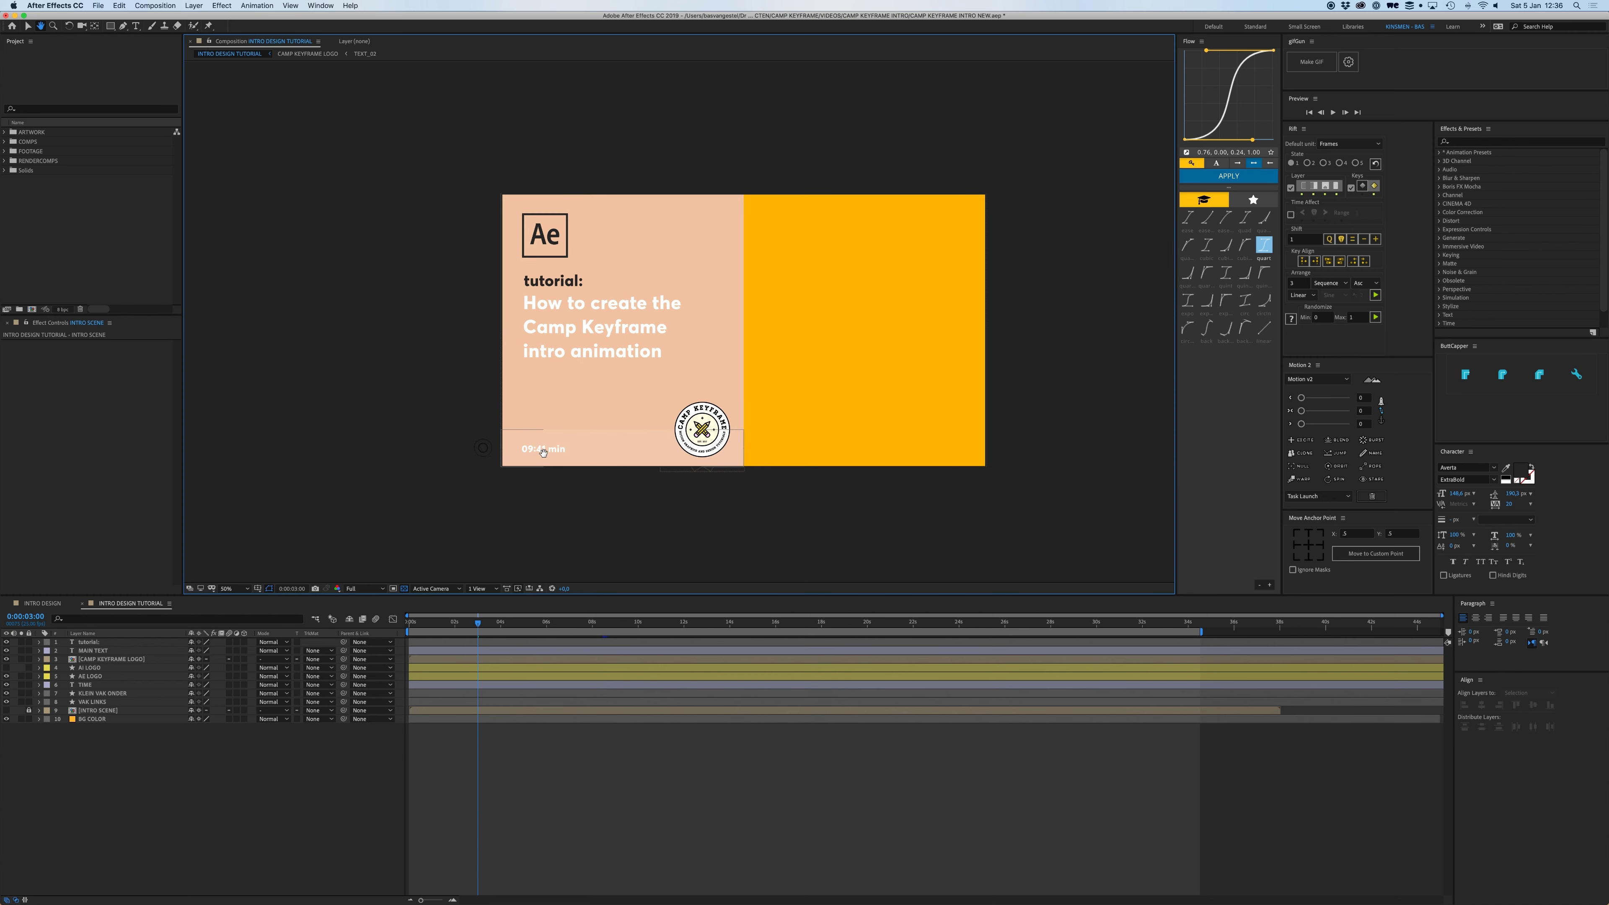
left_click(677, 222)
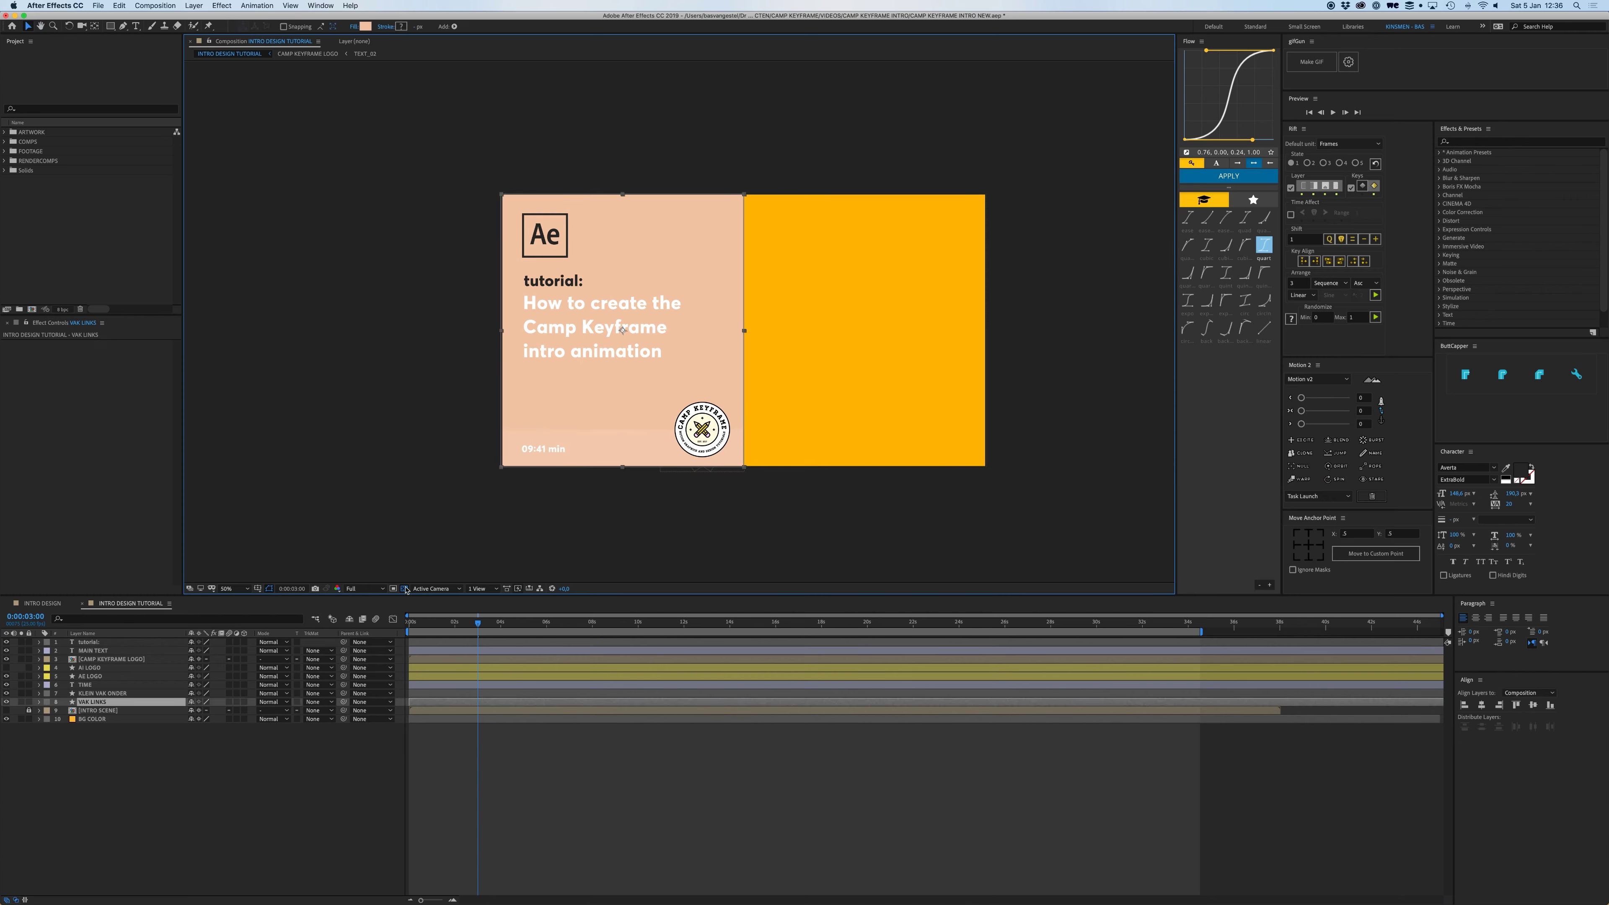
left_click(619, 452)
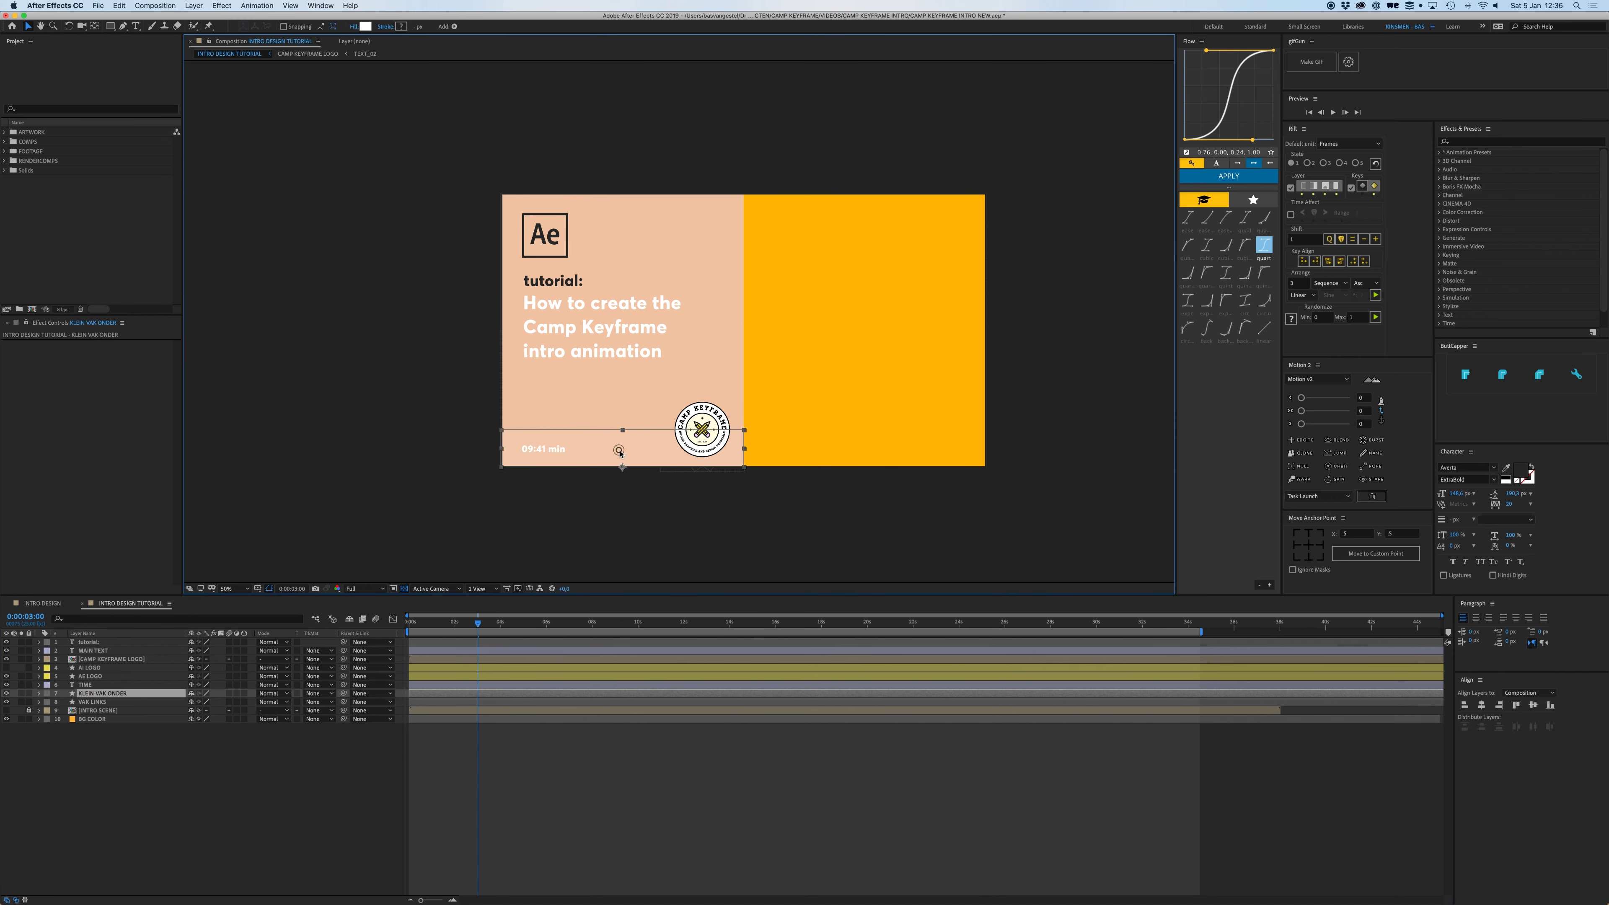
left_click(547, 450)
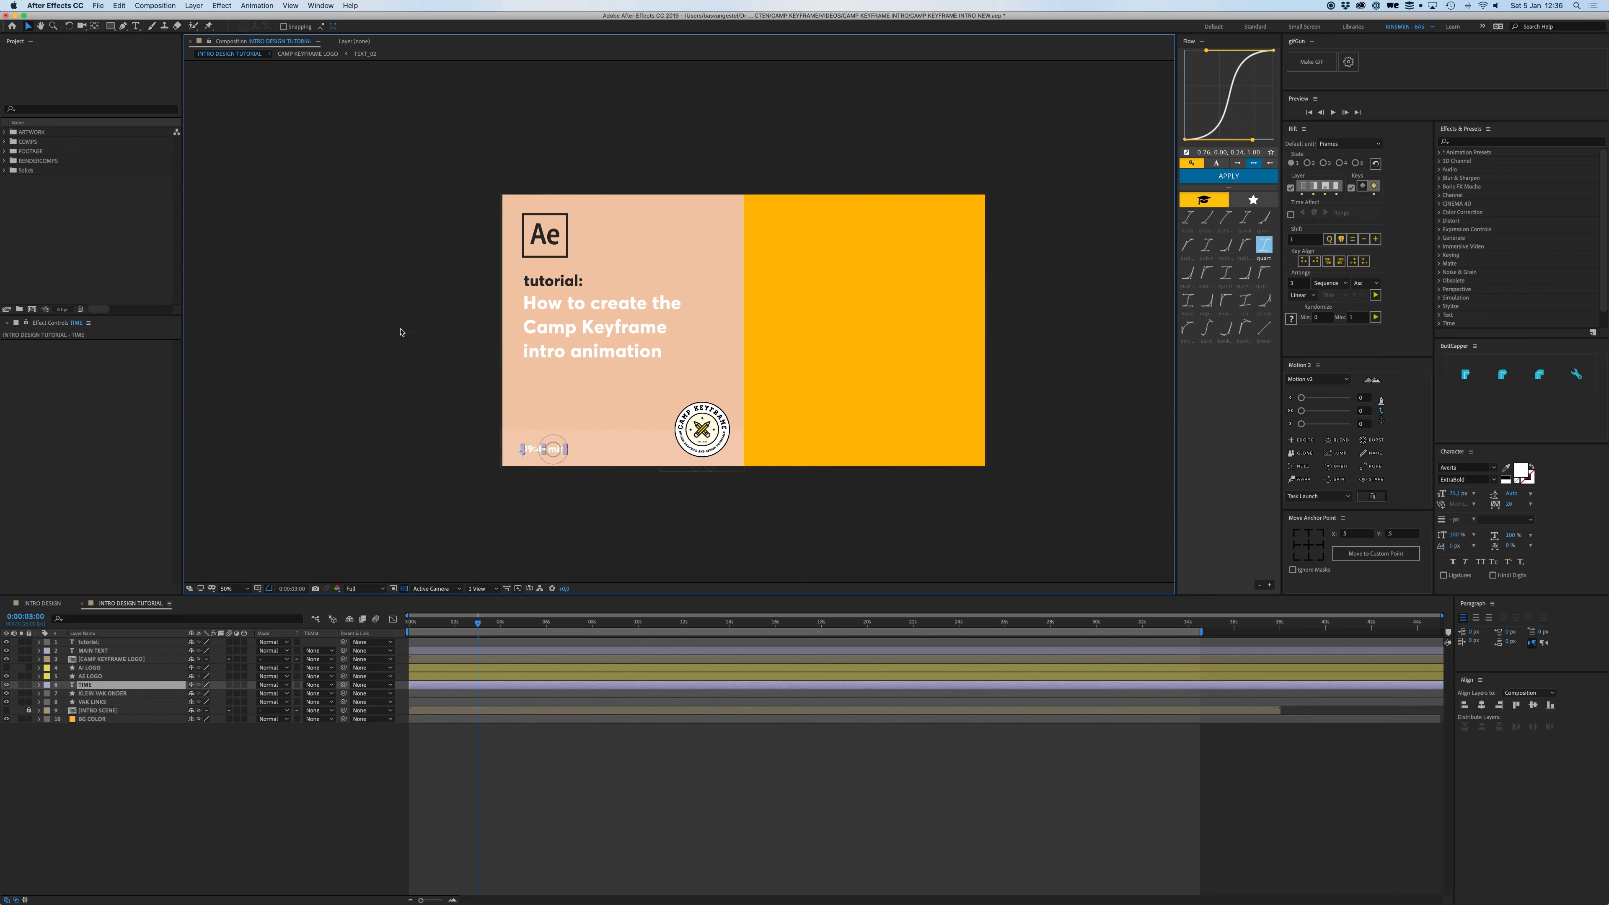
left_click(583, 322)
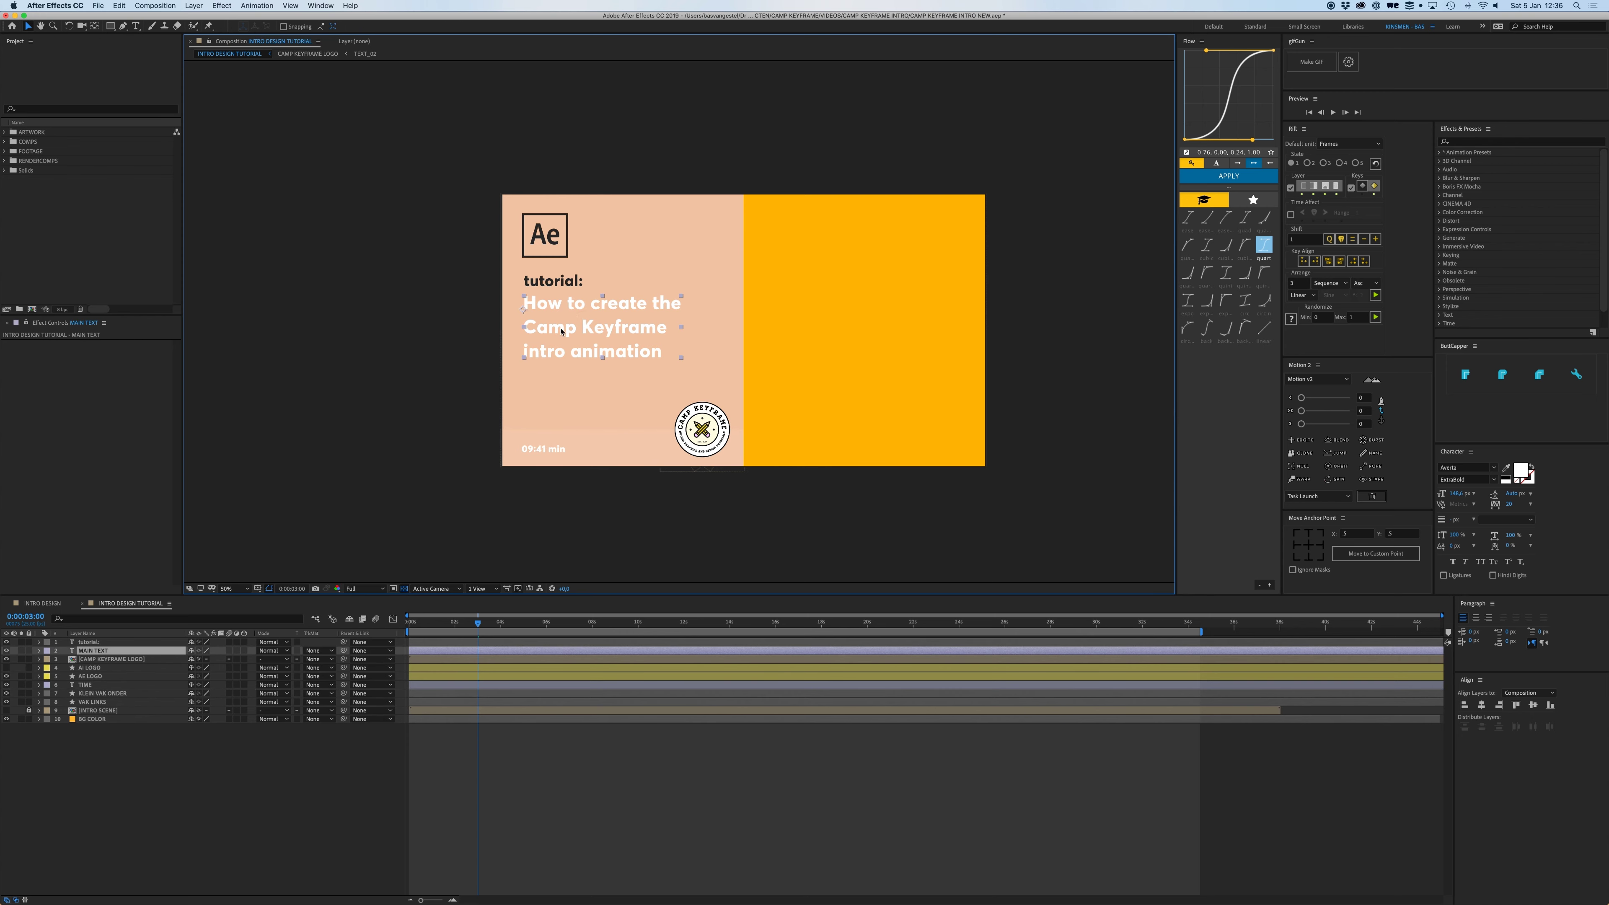
left_click(553, 281)
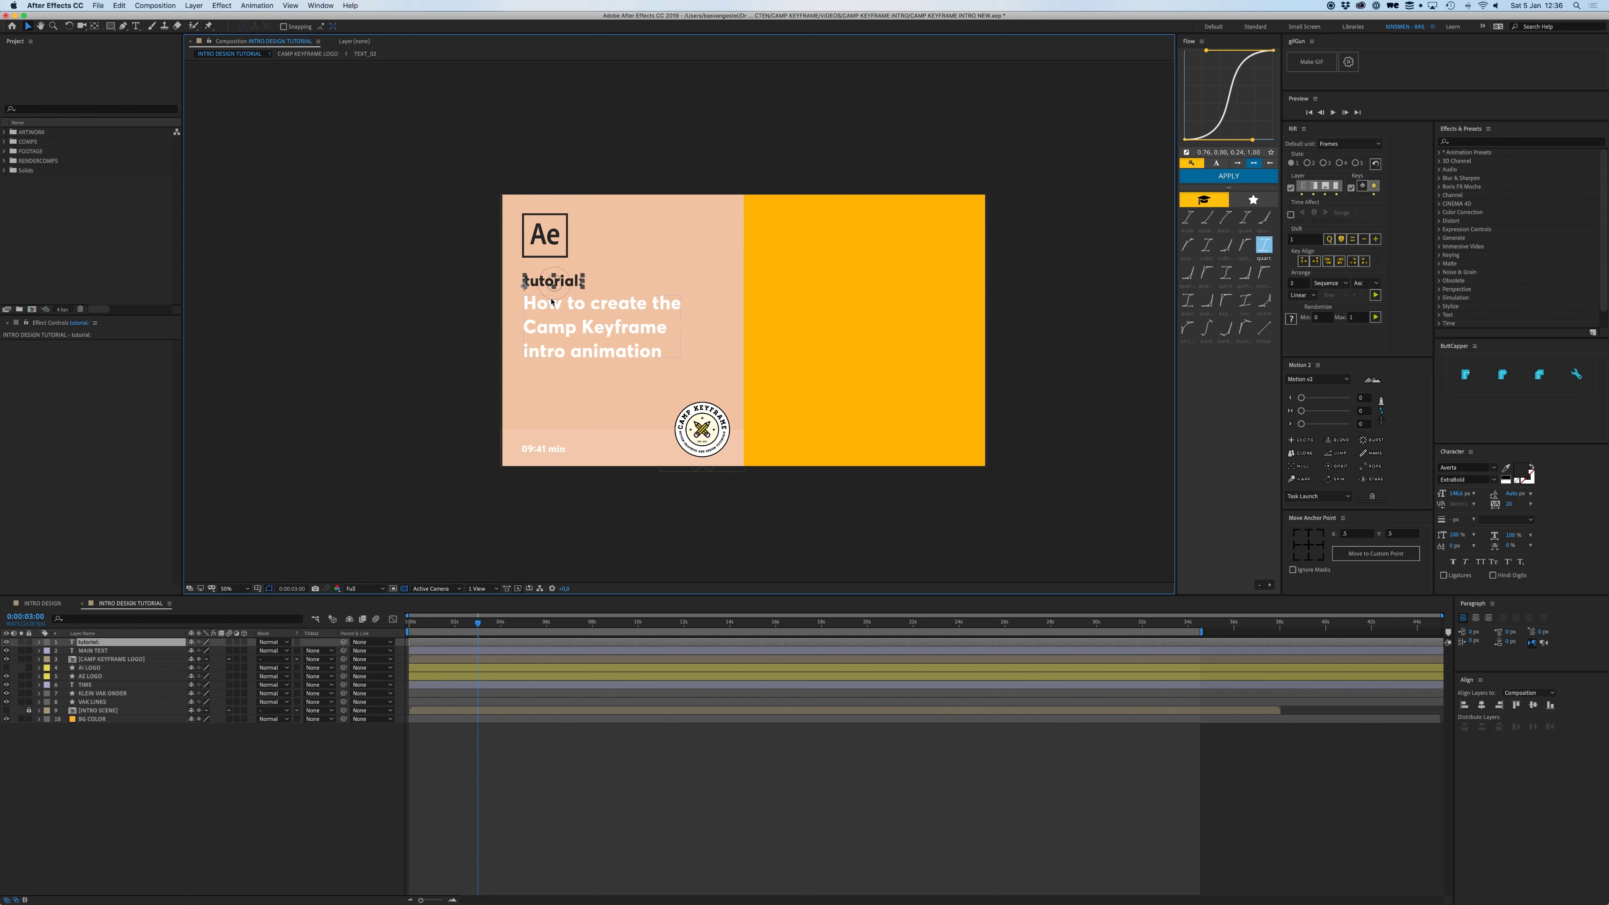
left_click(551, 242)
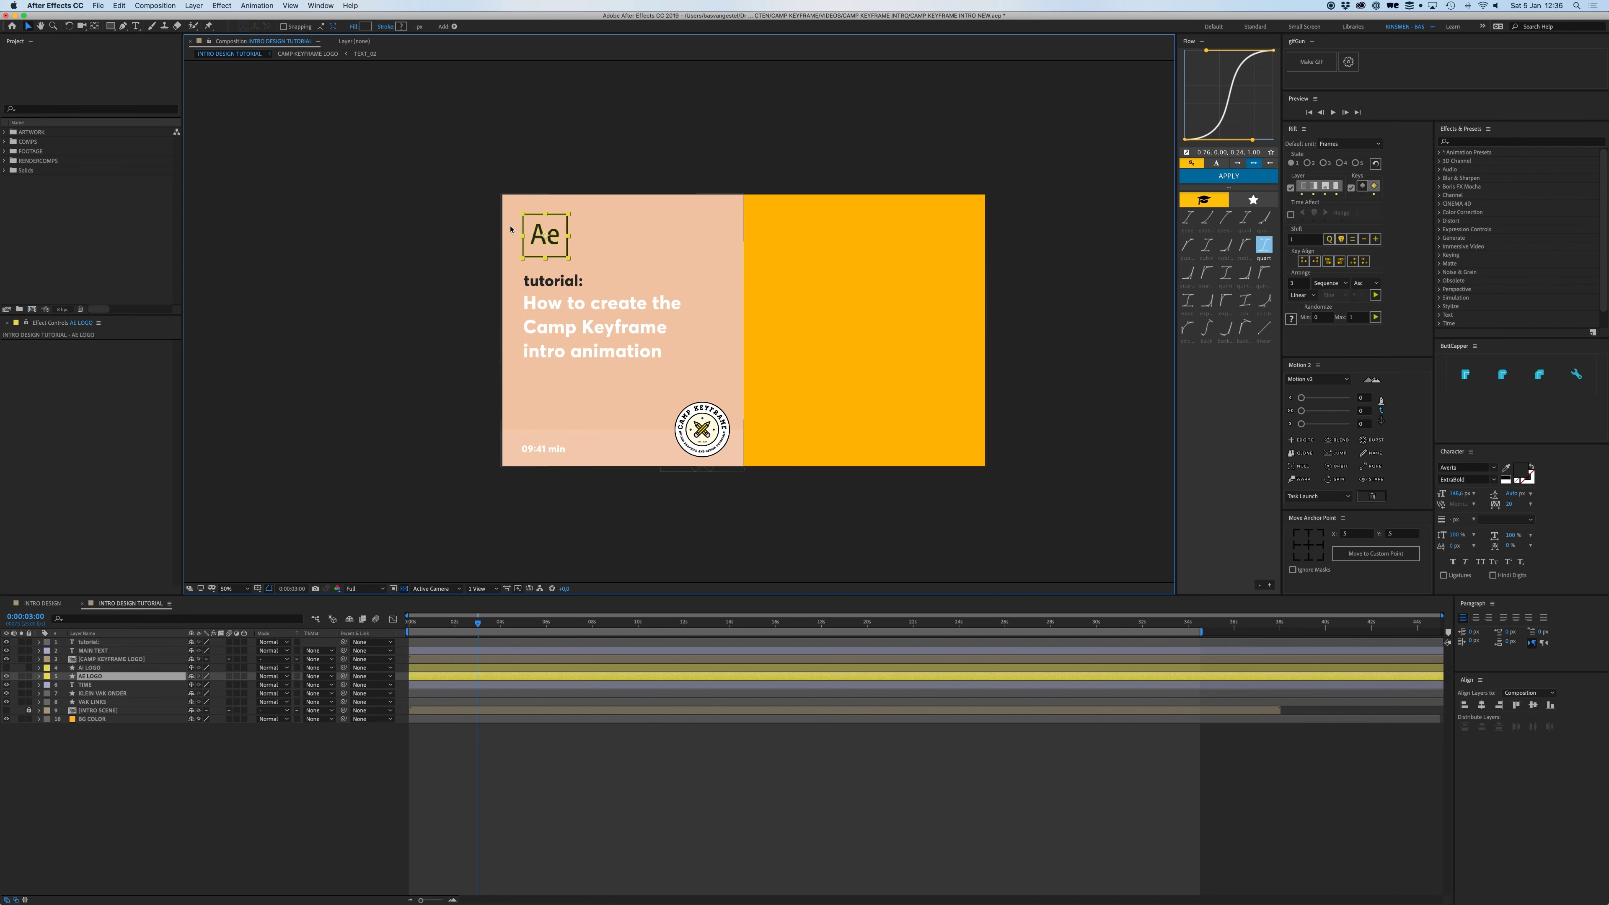
- Hide the Ae logo and scrub the timeline to watch the CAMP KEYFRAME LOGO animate
left_click(6, 677)
left_click(92, 668)
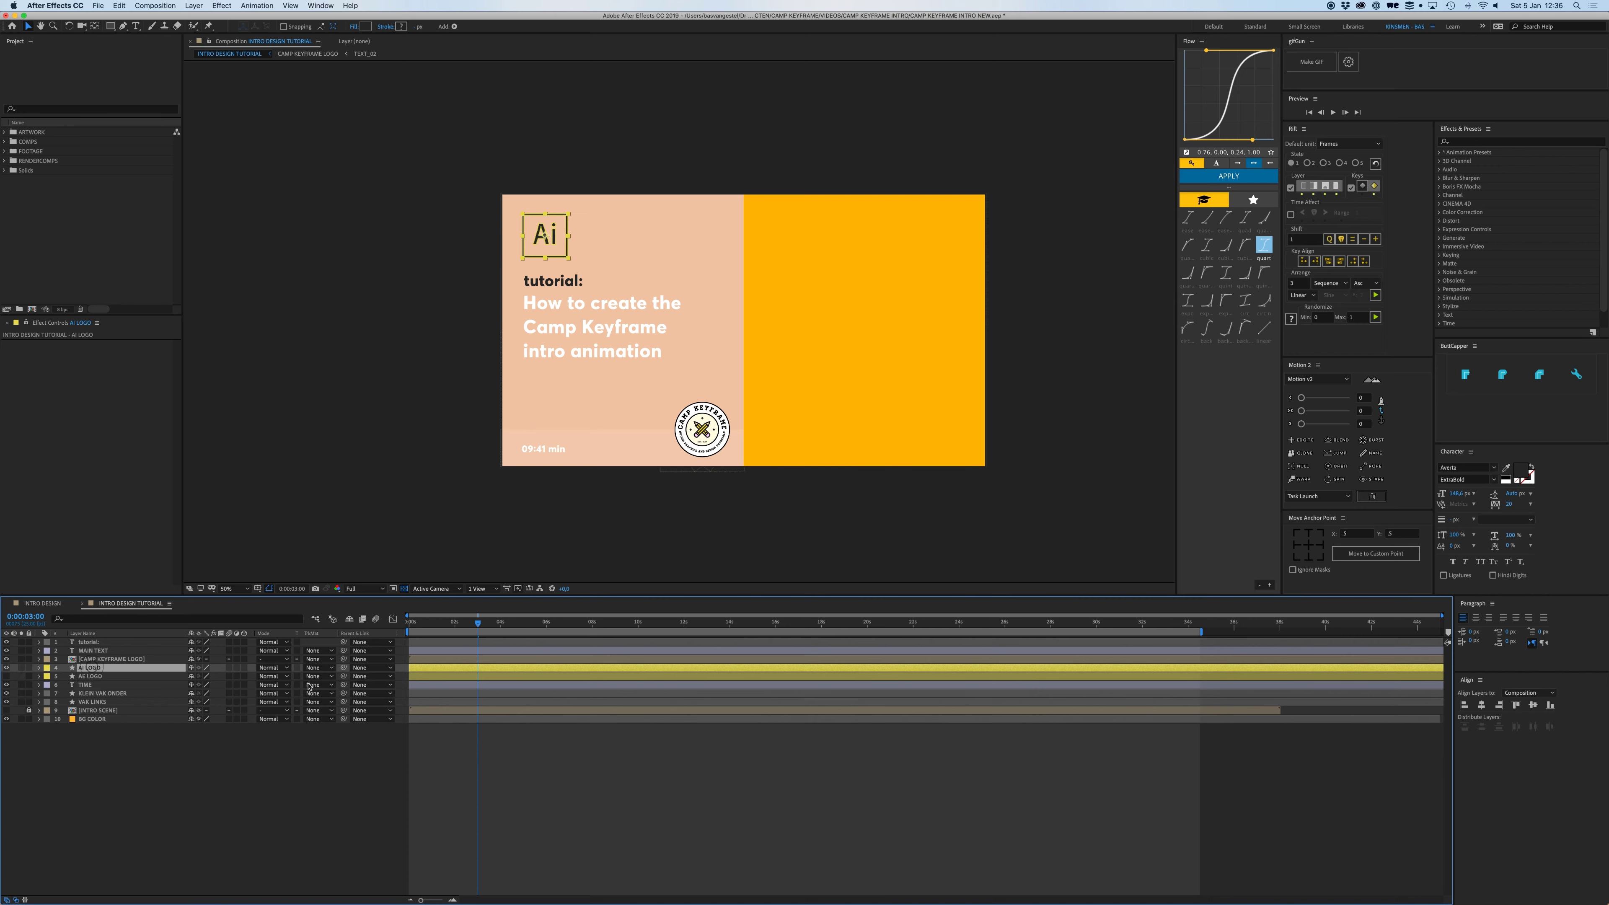
left_click(556, 771)
left_click(105, 660)
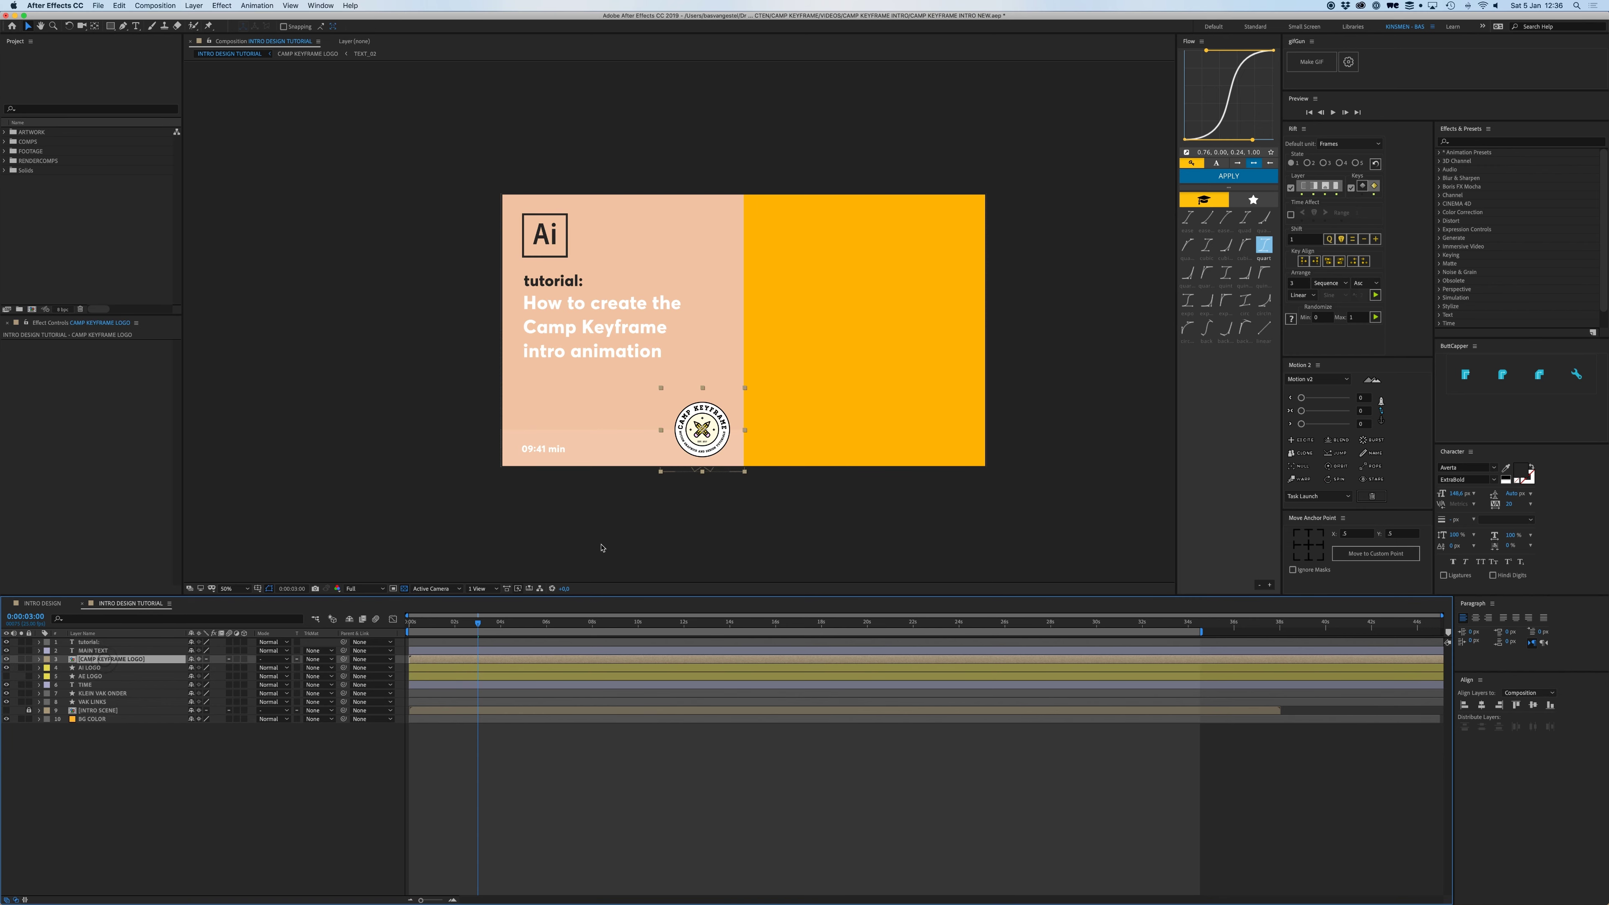
left_click_drag(441, 631, 477, 632)
- Hide the Ai logo, show the Ae logo again, and select the peach VAK LINKS panel
left_click(7, 667)
left_click(7, 676)
left_click(560, 431)
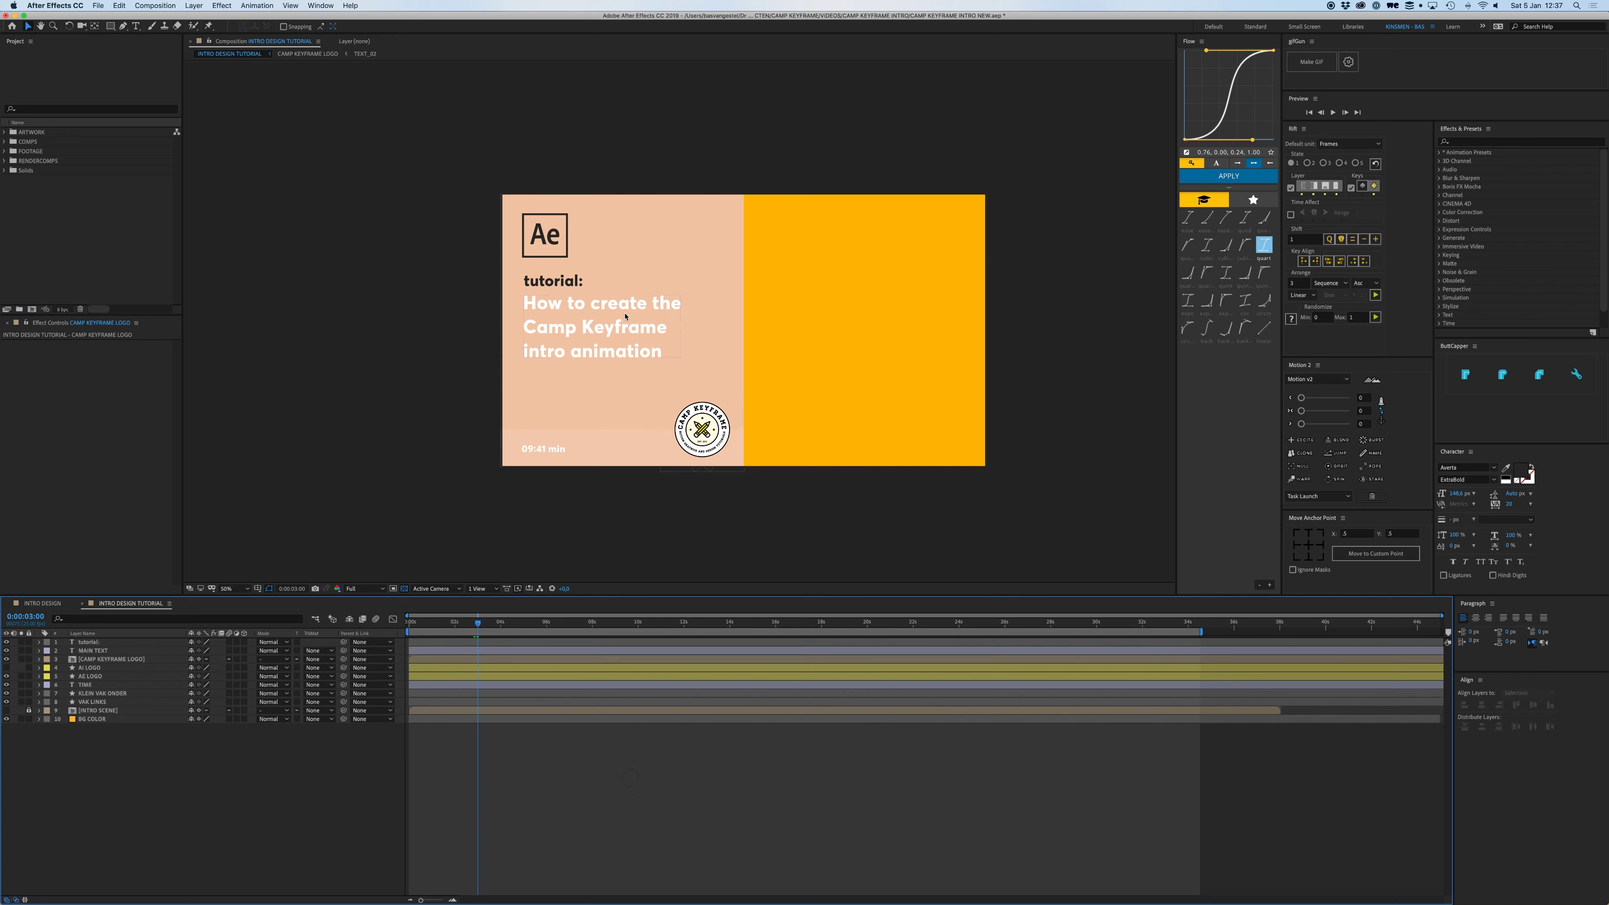
left_click(644, 243)
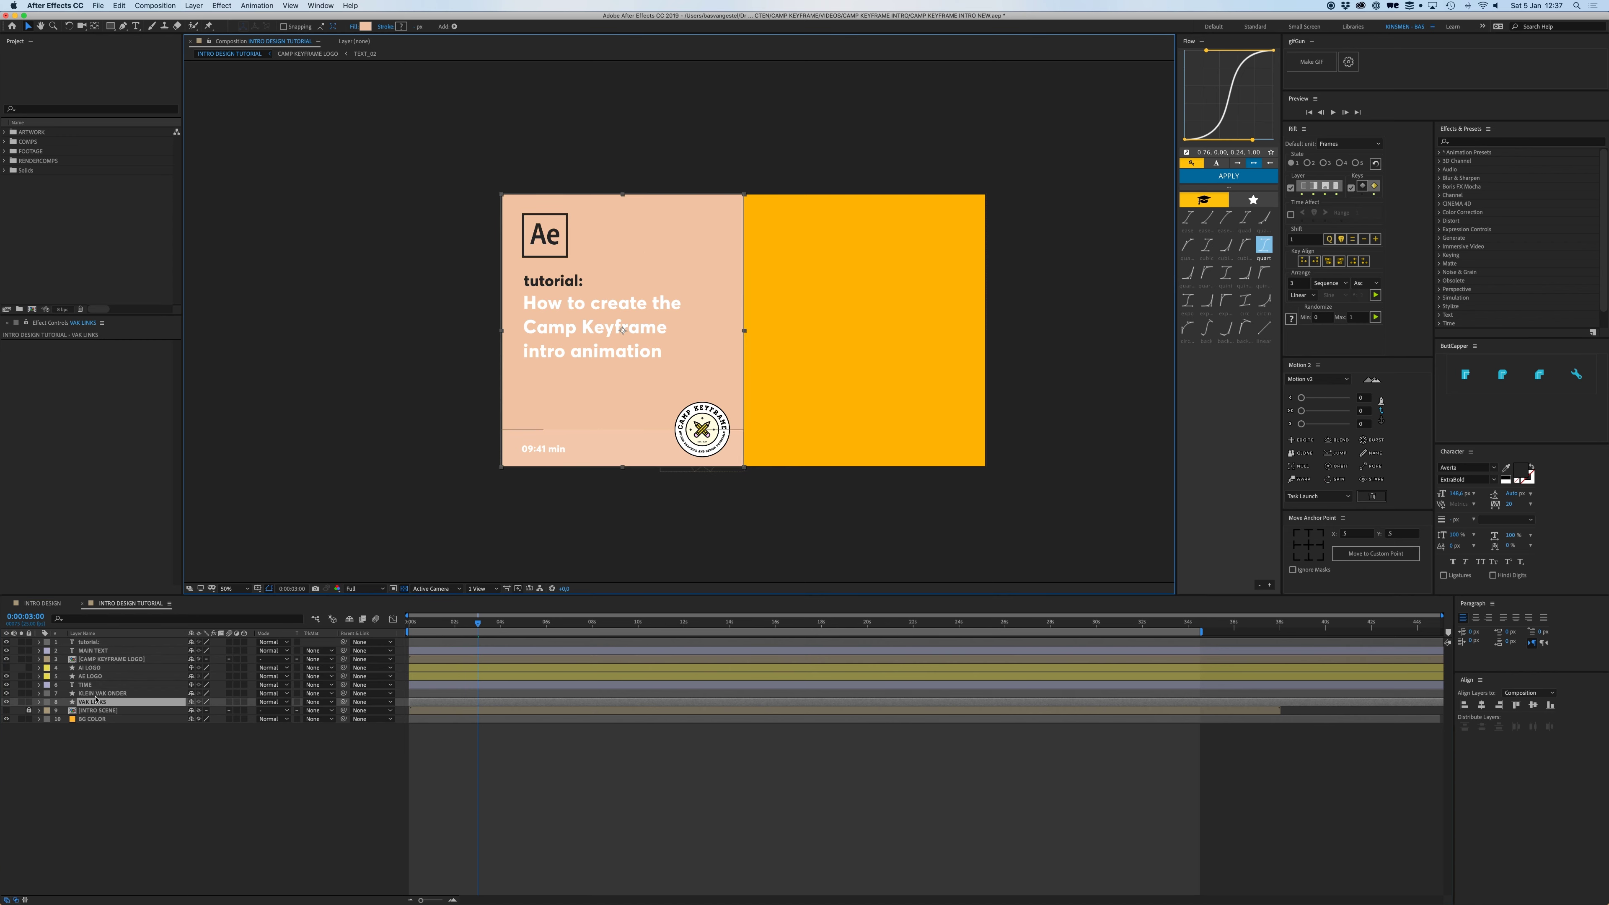
- Rename KLEIN VAK ONDER to SMALL SHAPE and VAK LINKS to BIG SHAPE, then parent SMALL SHAPE to BIG SHAPE
left_click(112, 695)
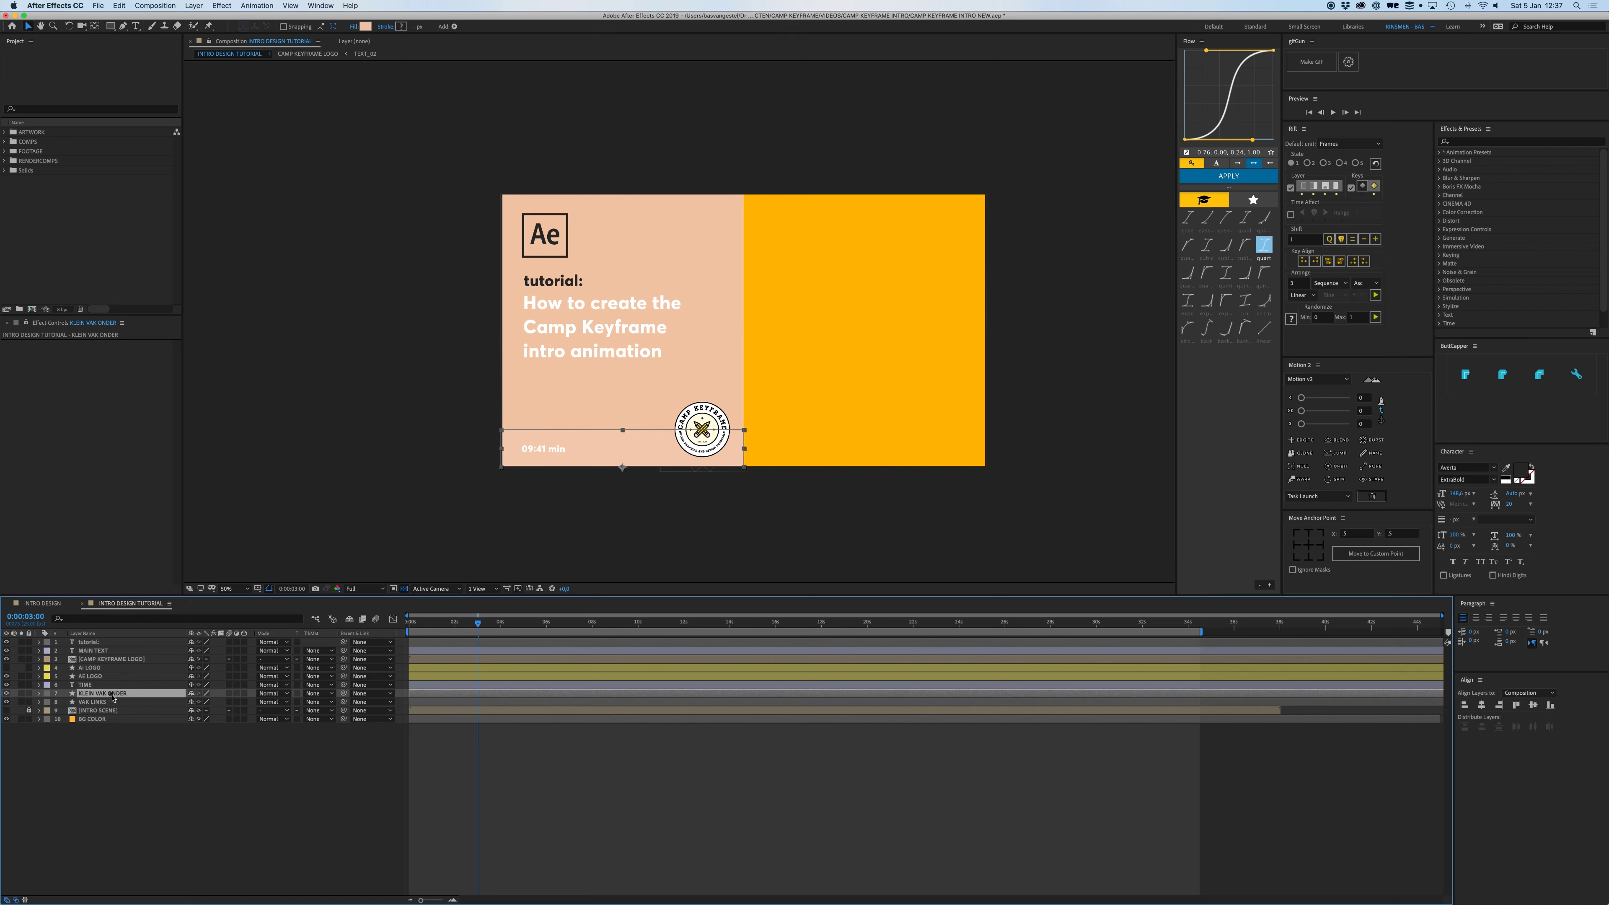
key("Return")
type("SMALL SHAPE")
key("Return")
left_click(109, 702)
key("Return")
type("BI")
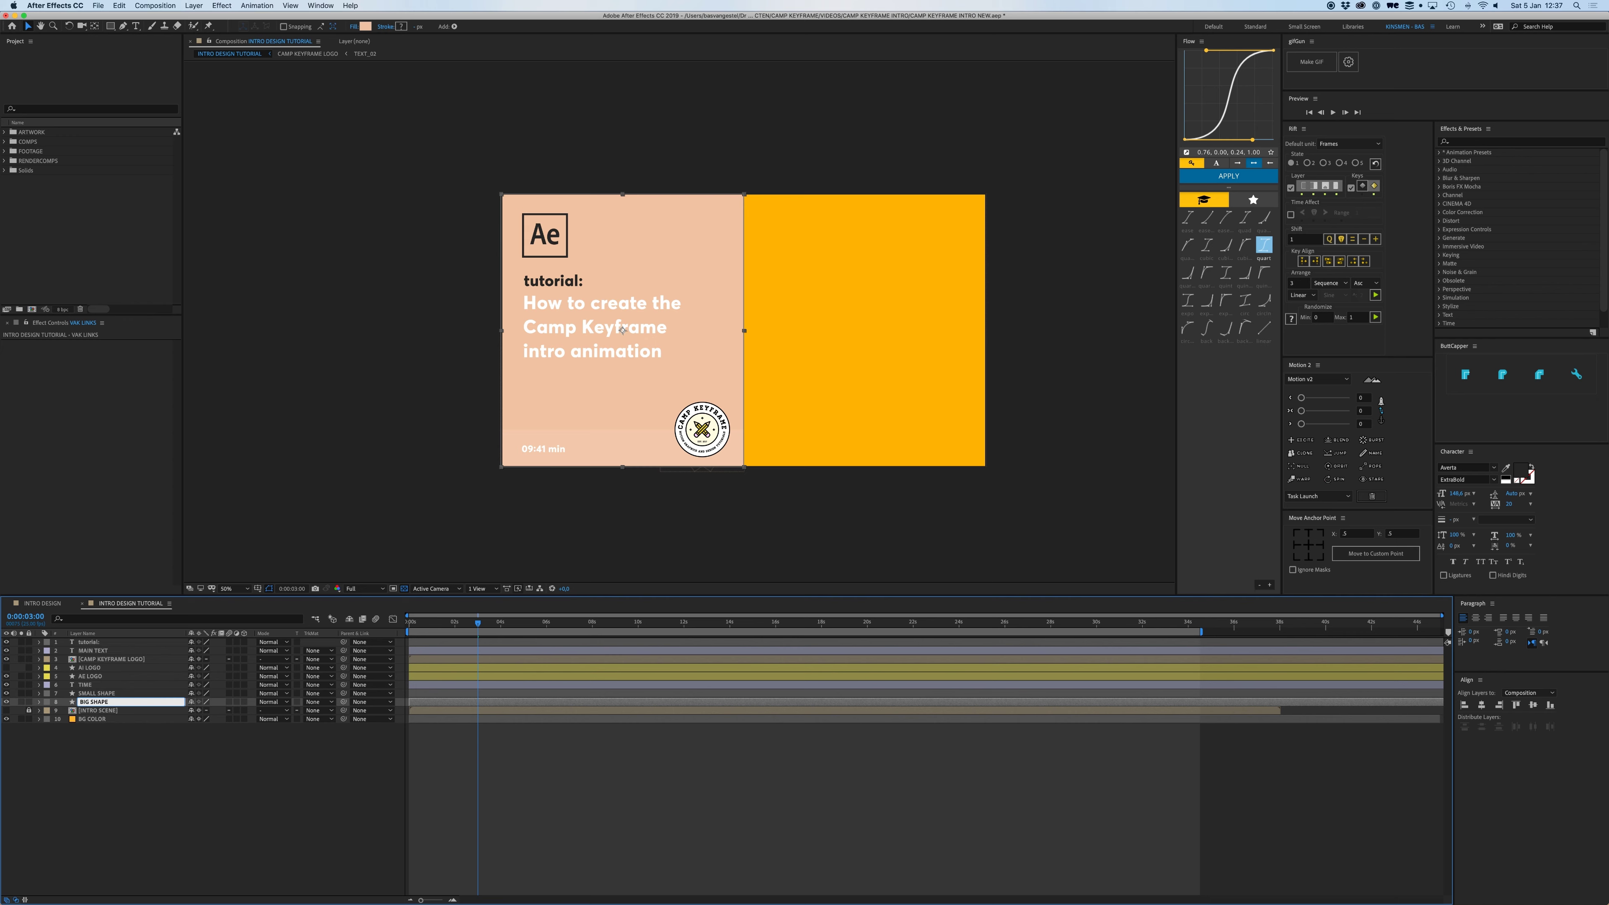
key("Return")
left_click(108, 695)
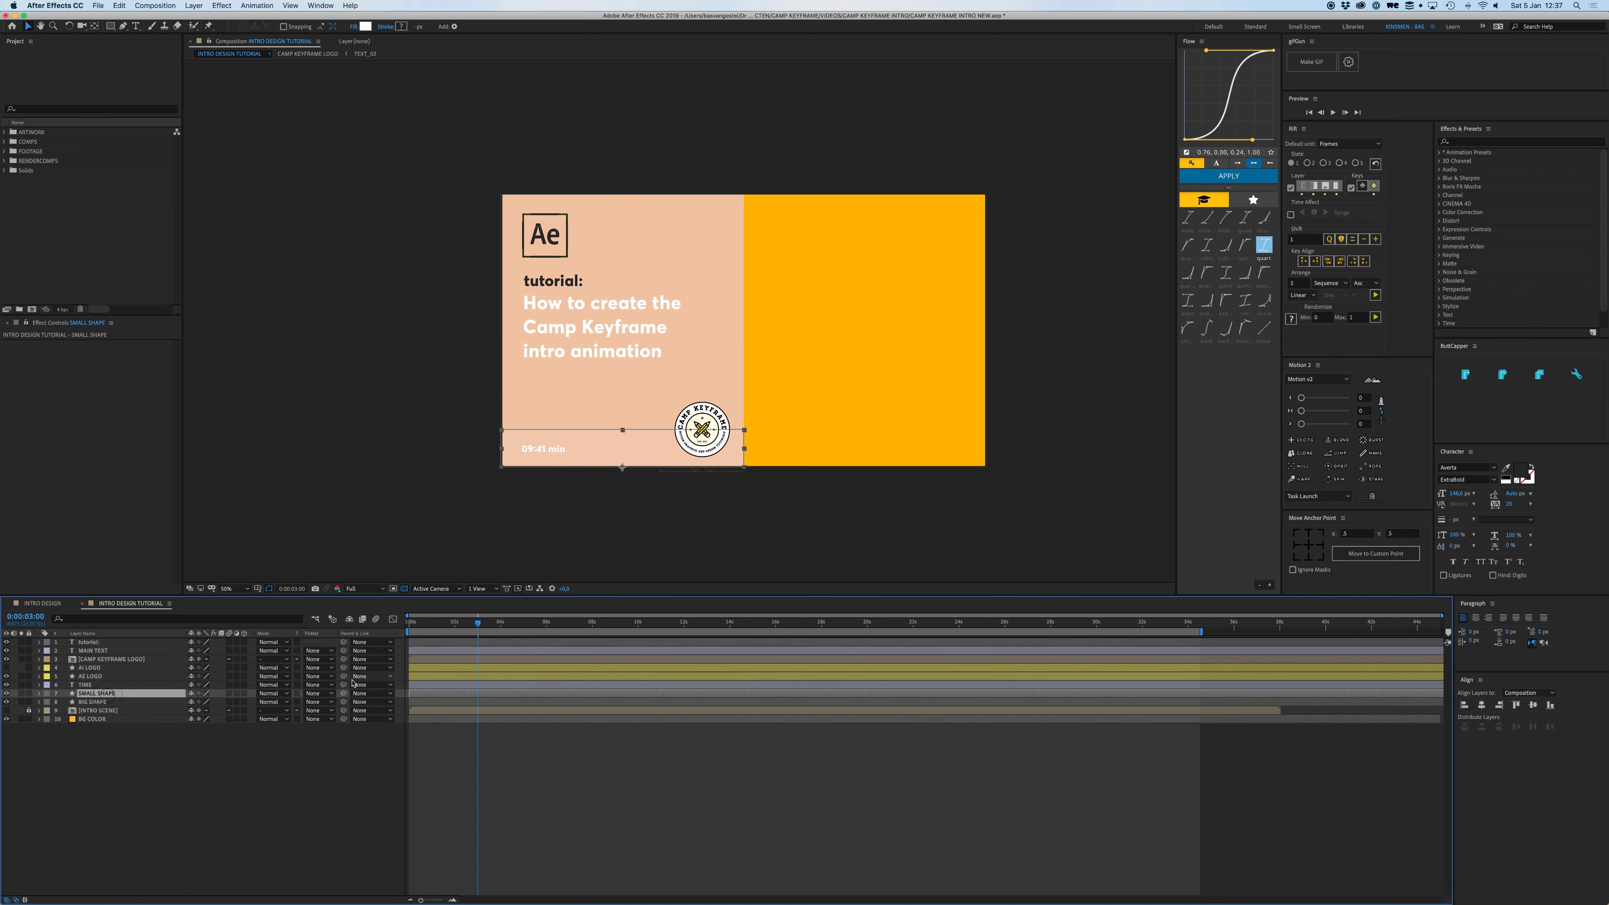
left_click_drag(160, 699, 160, 701)
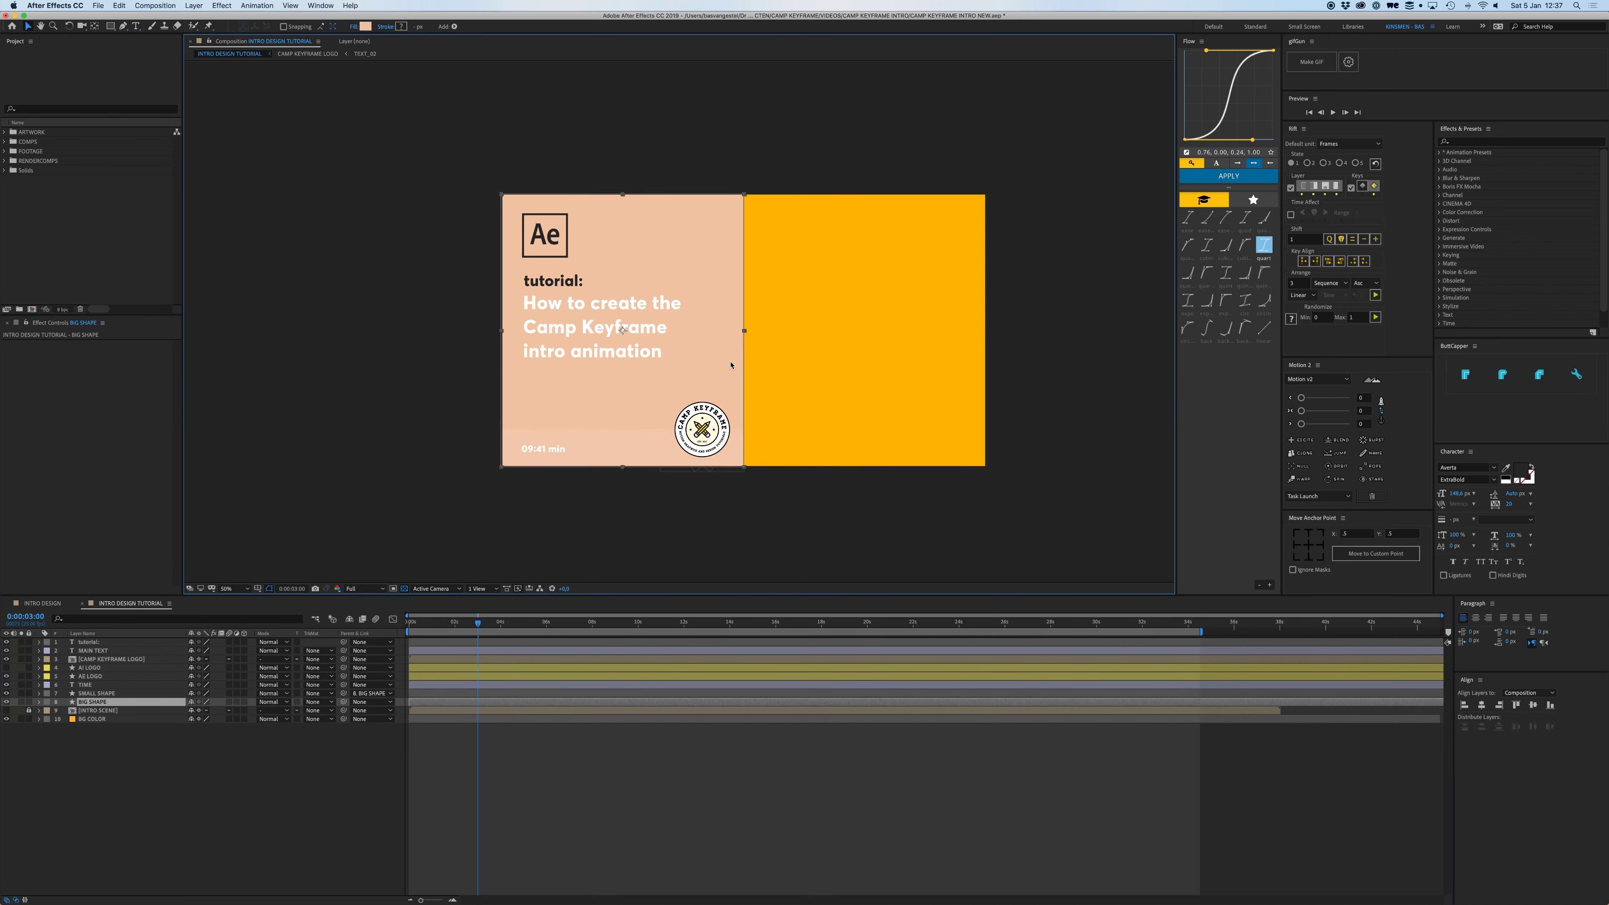
- Keyframe BIG SHAPE's Position at 3 seconds and off the card's left edge at 1 second
key("p")
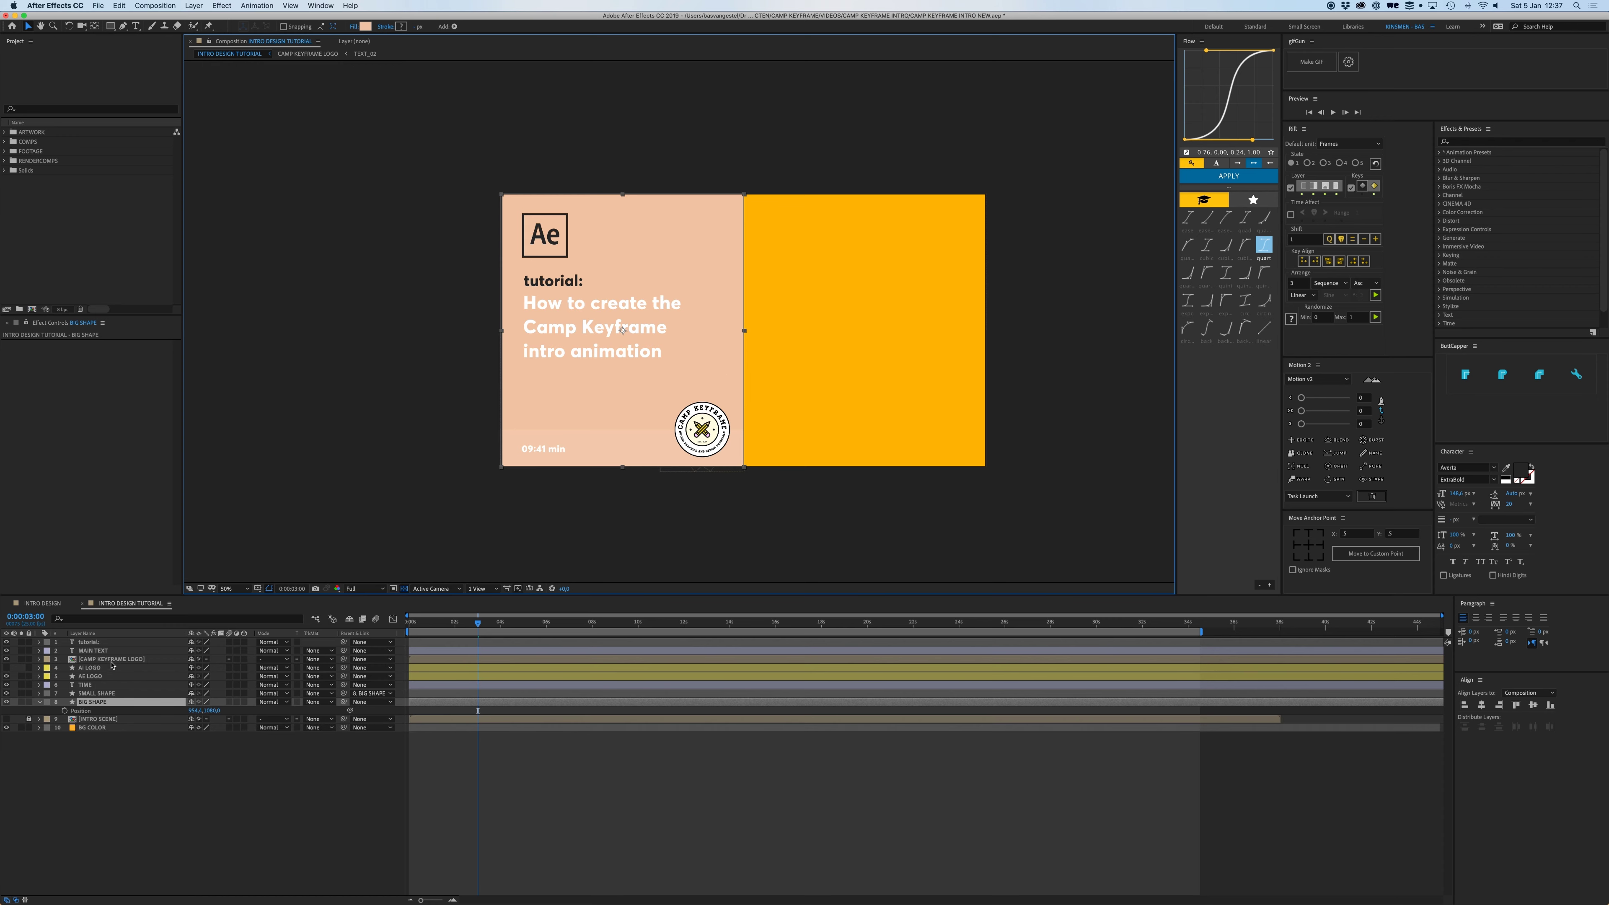
left_click(64, 710)
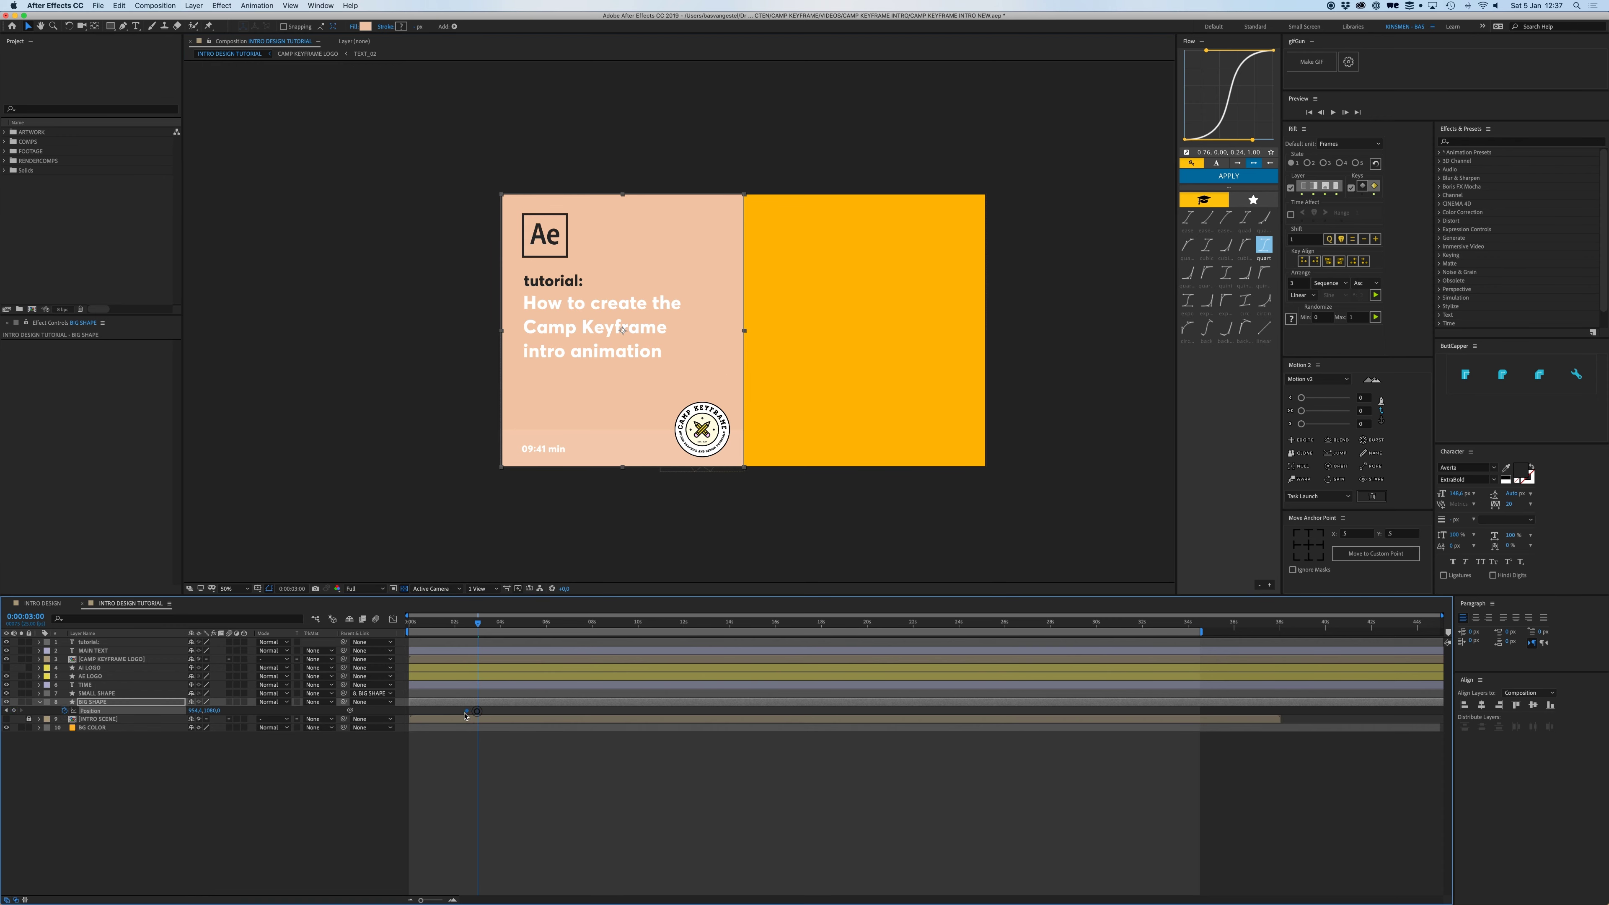
left_click_drag(453, 629, 432, 629)
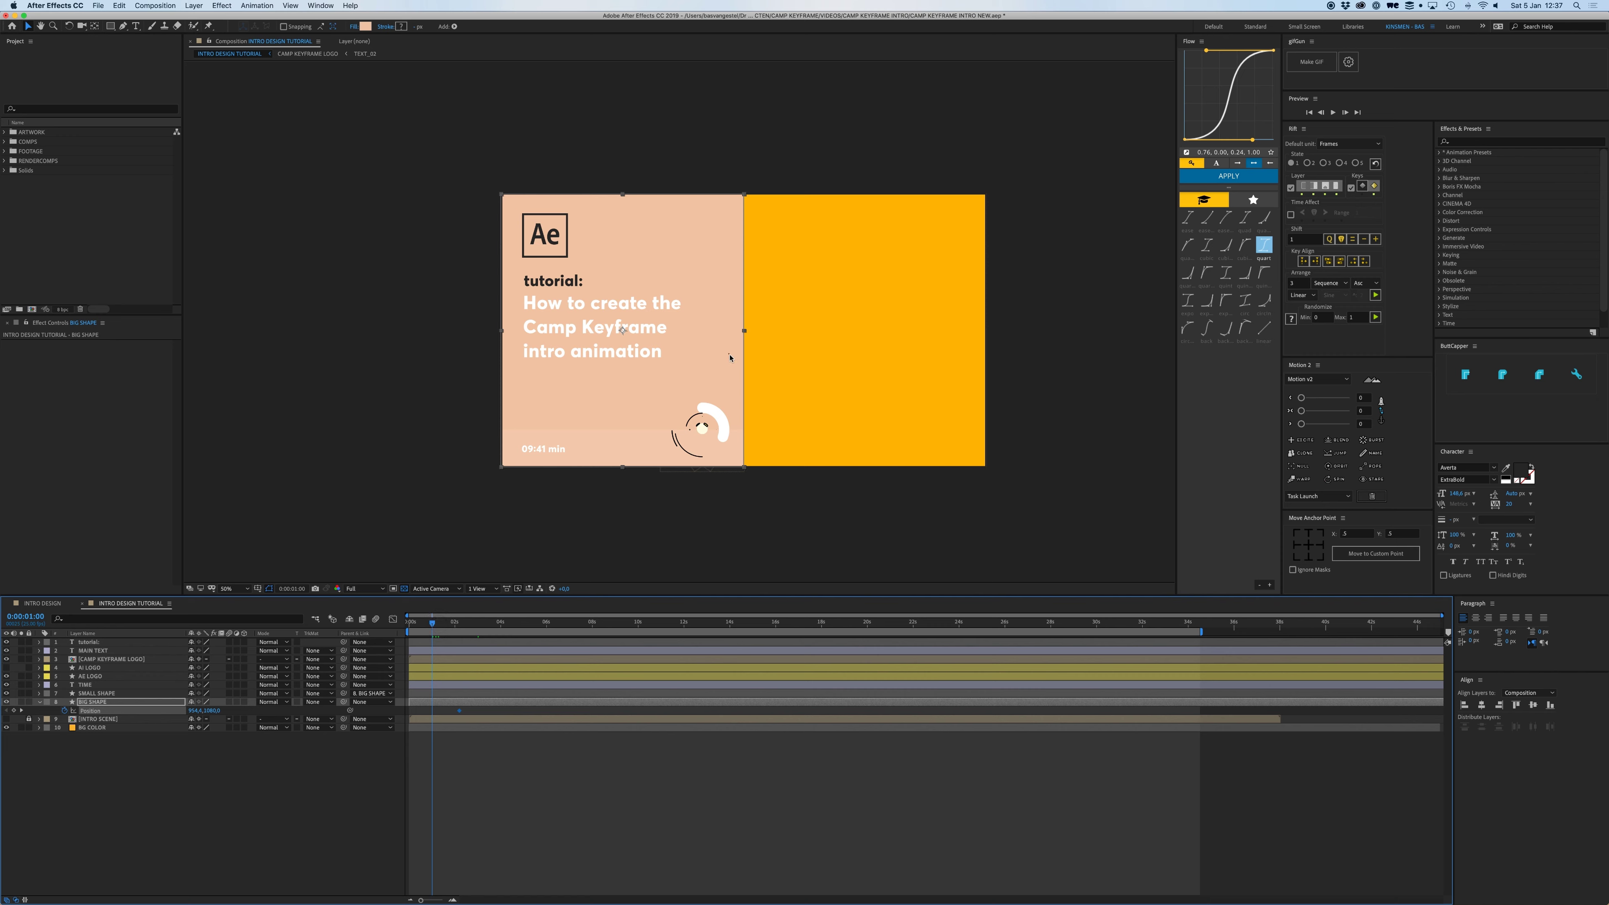
left_click_drag(730, 358, 455, 359)
- Apply quartOut easing to BIG SHAPE's Position keyframes and shift them earlier in time
left_click(458, 711)
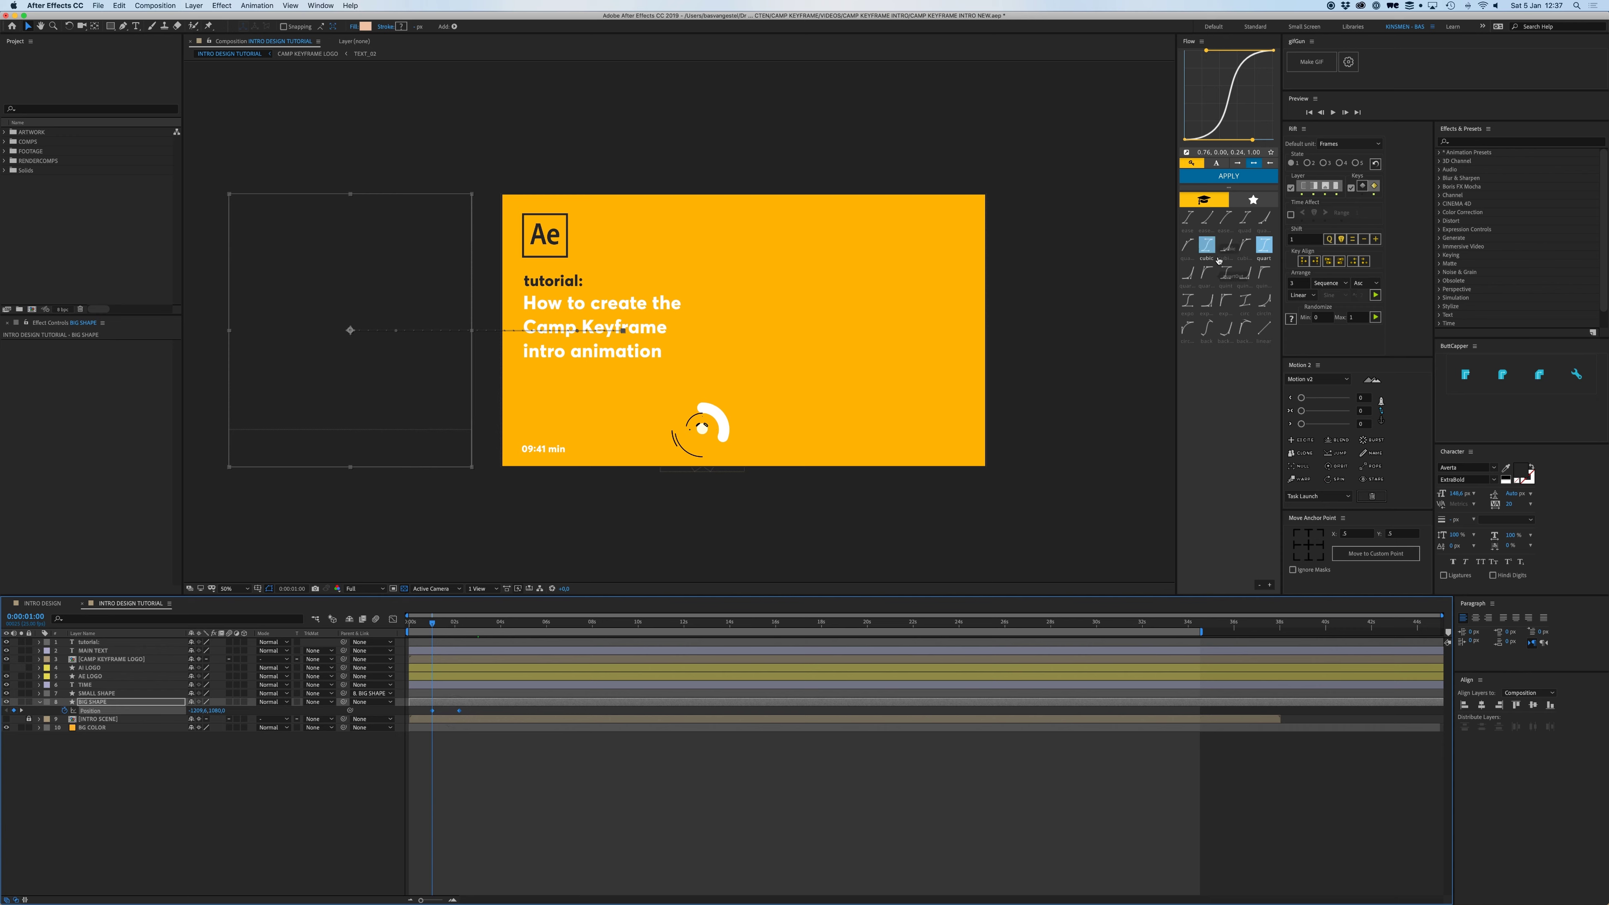
left_click(1208, 273)
left_click(1208, 273)
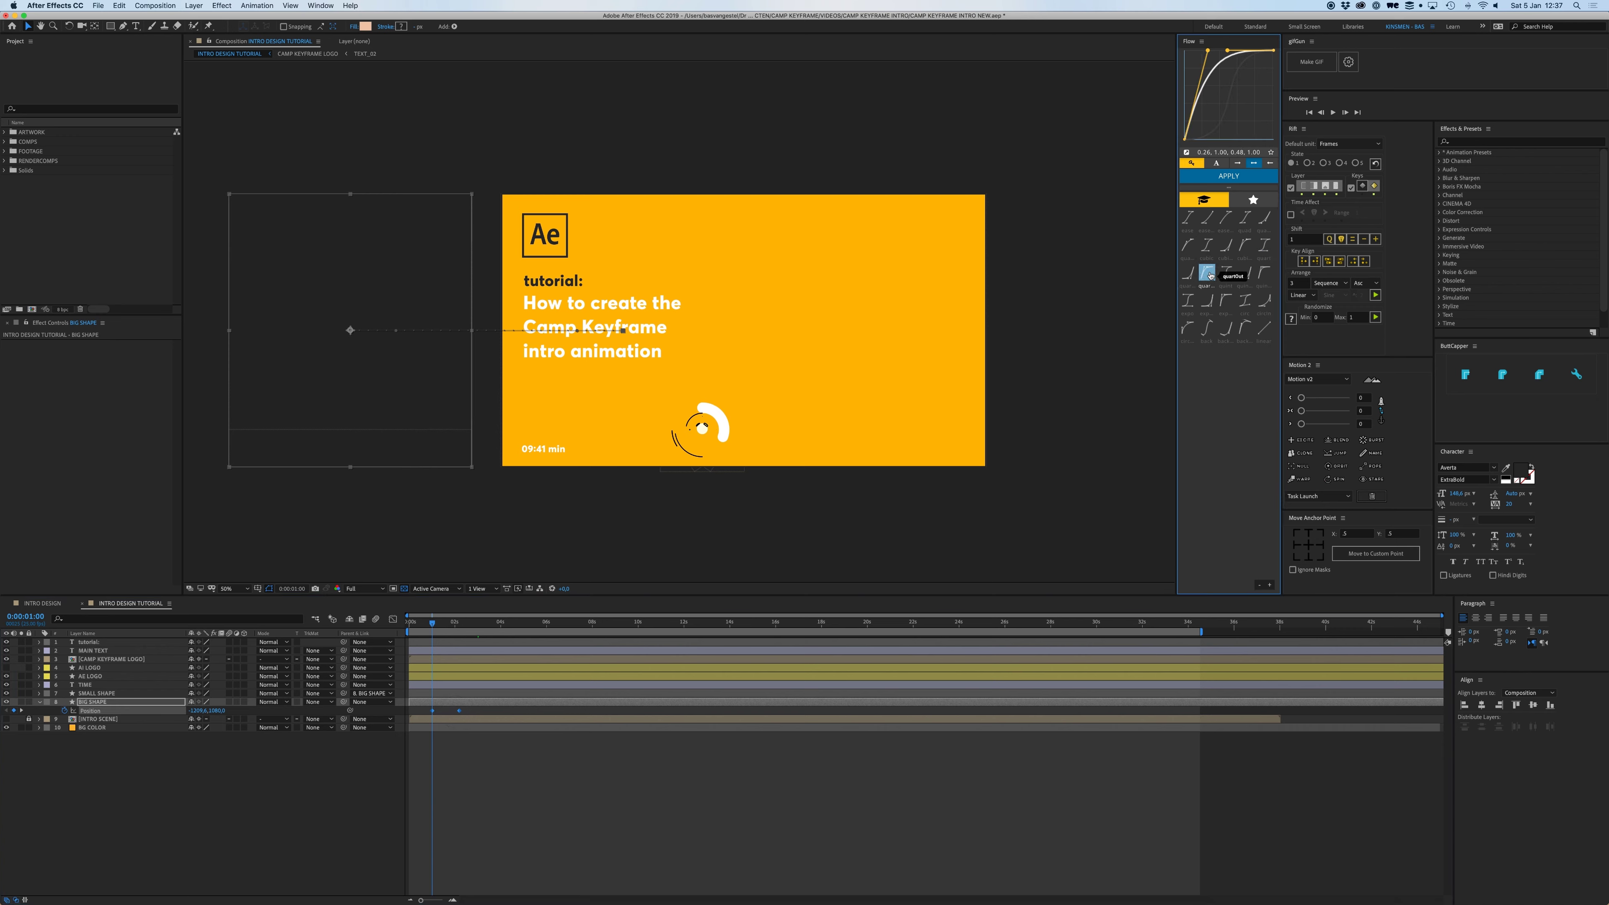
left_click(1229, 175)
left_click_drag(432, 710, 414, 714)
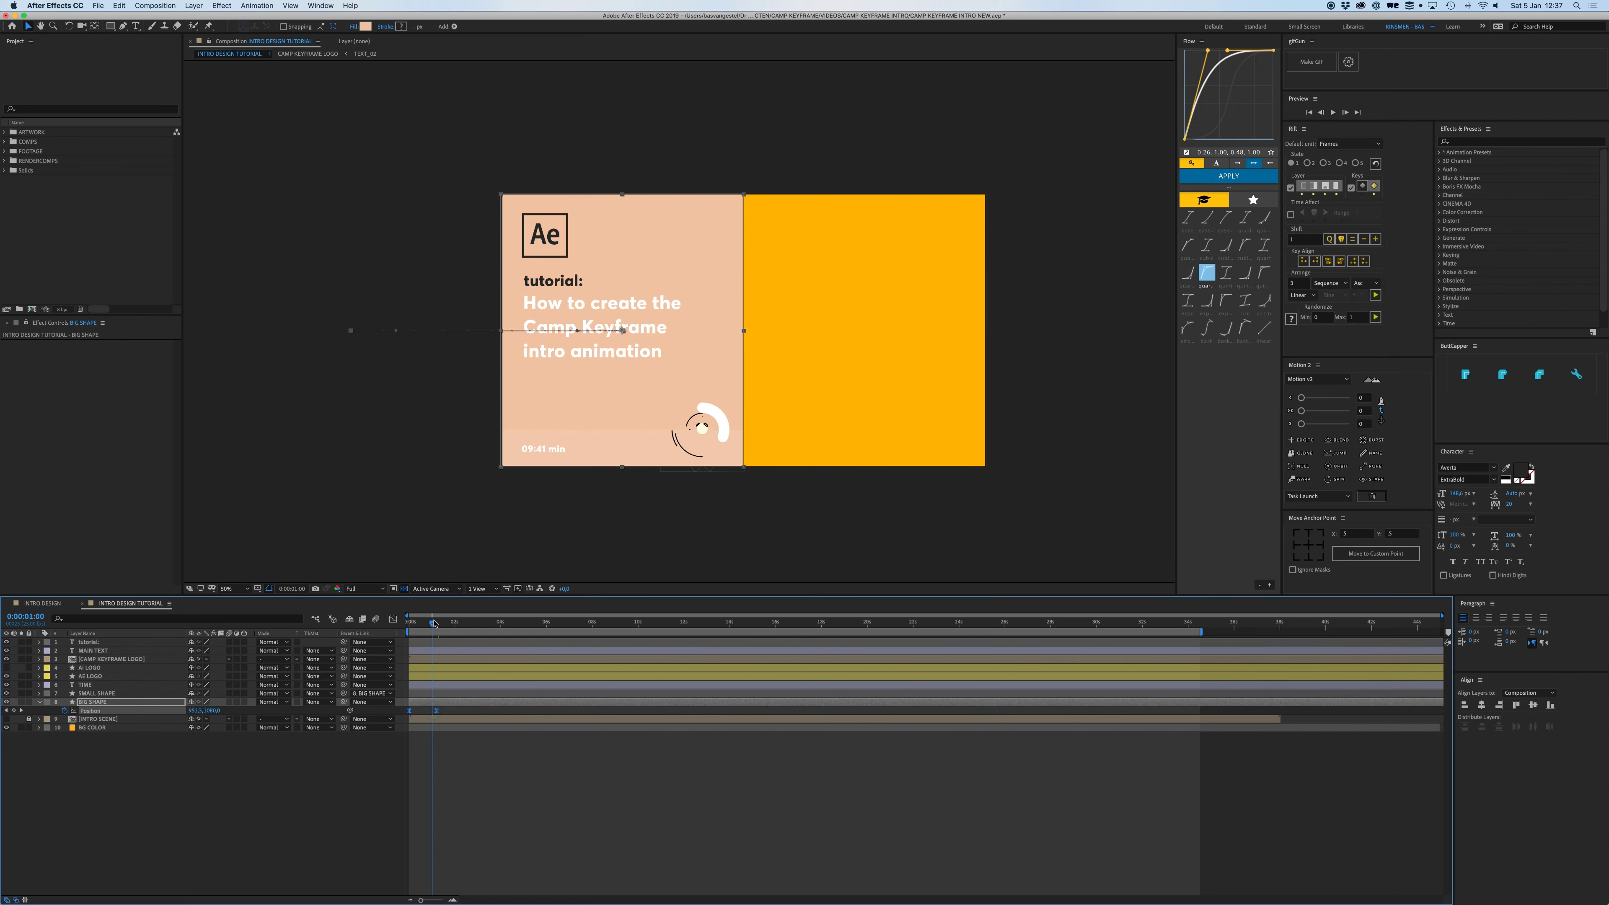
left_click_drag(434, 623, 410, 623)
left_click(505, 758)
- Preview the slide-in, reapply the easing, and replay the animation from the start
key("space")
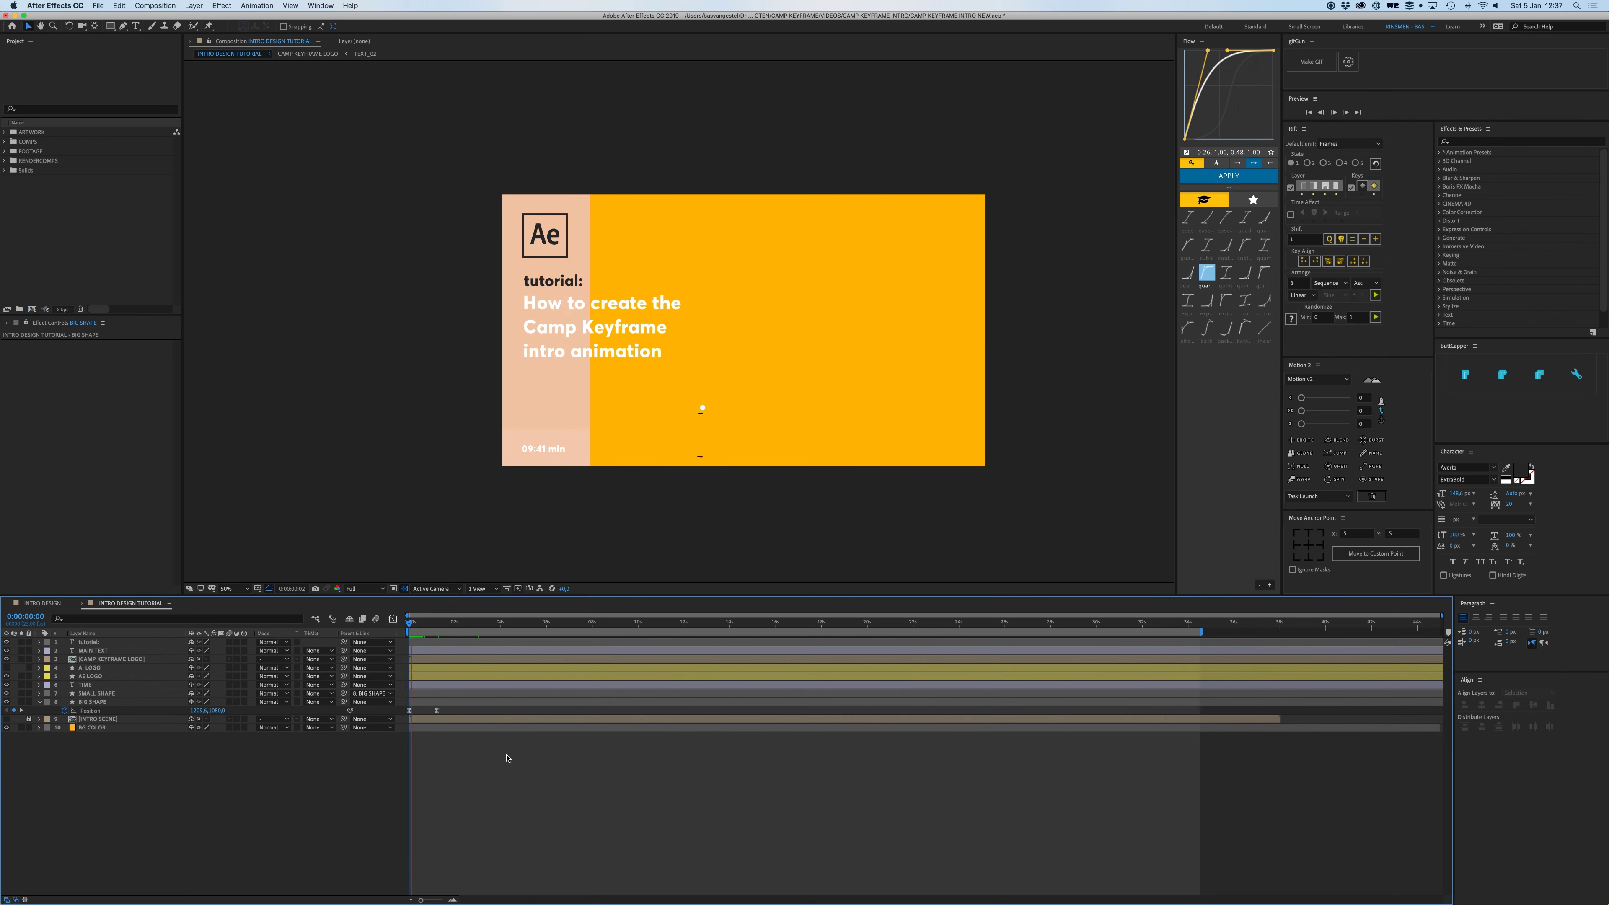
left_click(446, 711)
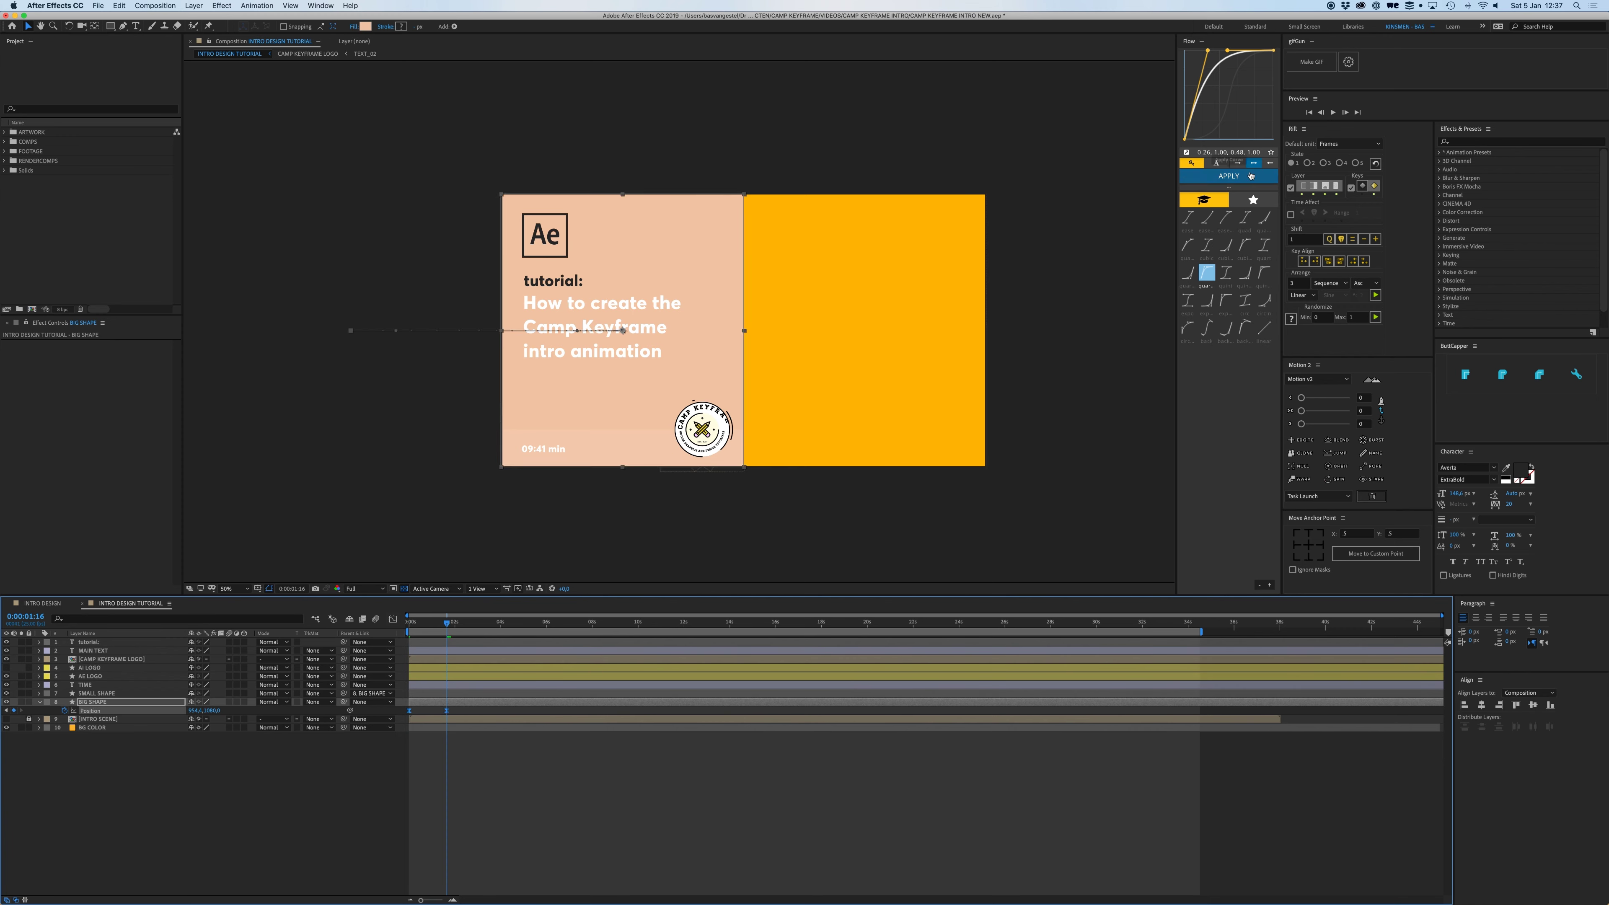
left_click(1229, 176)
left_click(491, 740)
key("Home")
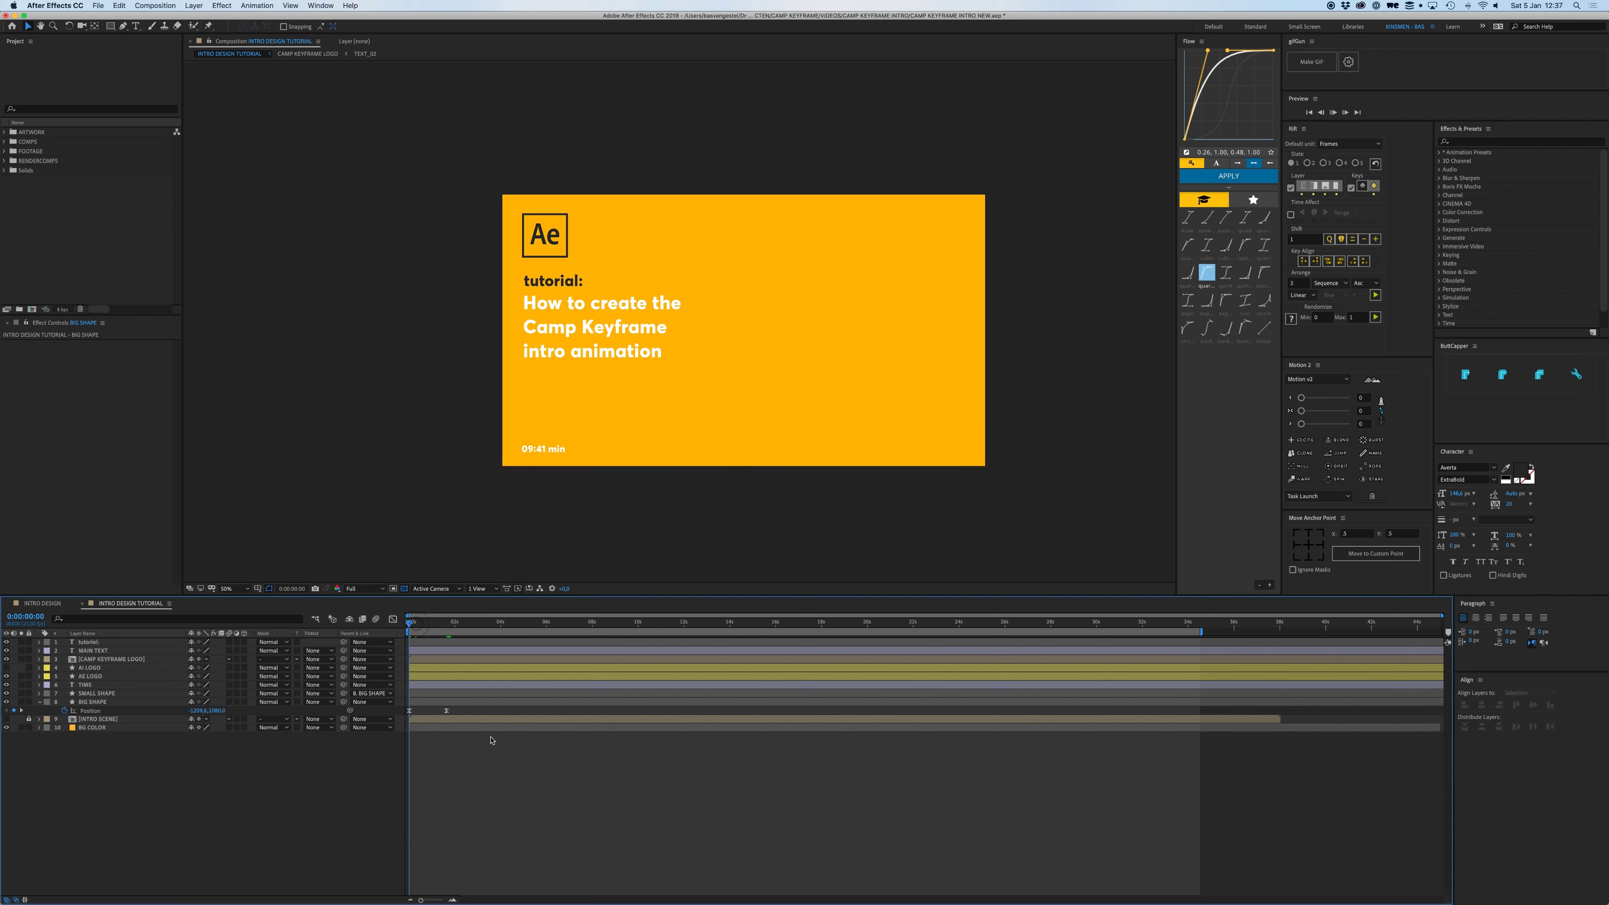
key("space")
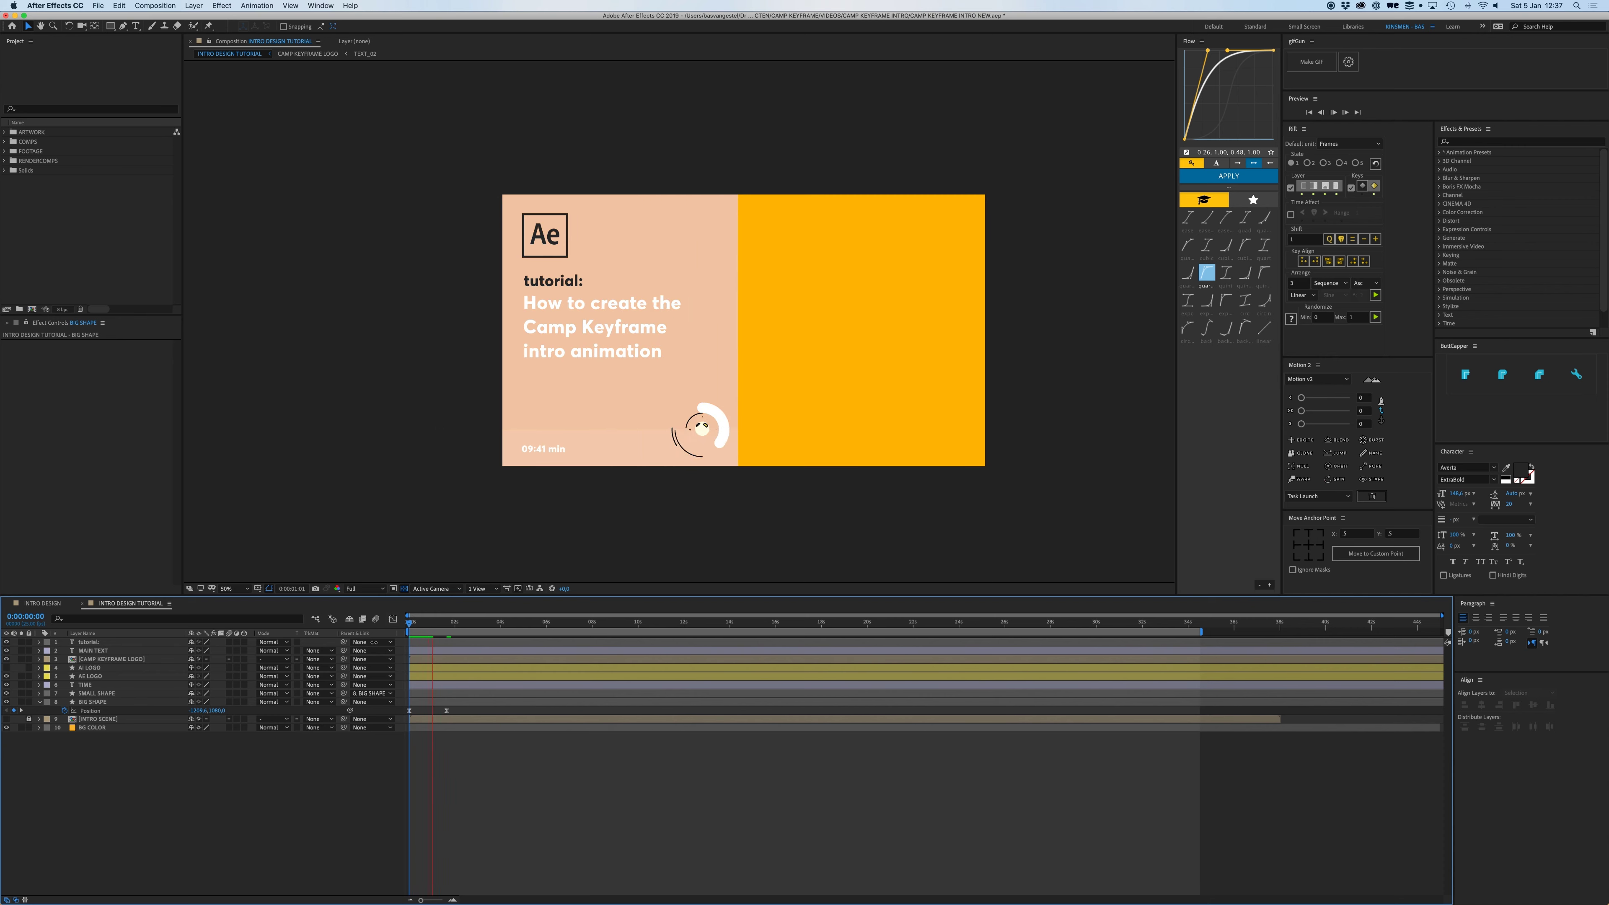
left_click(6, 659)
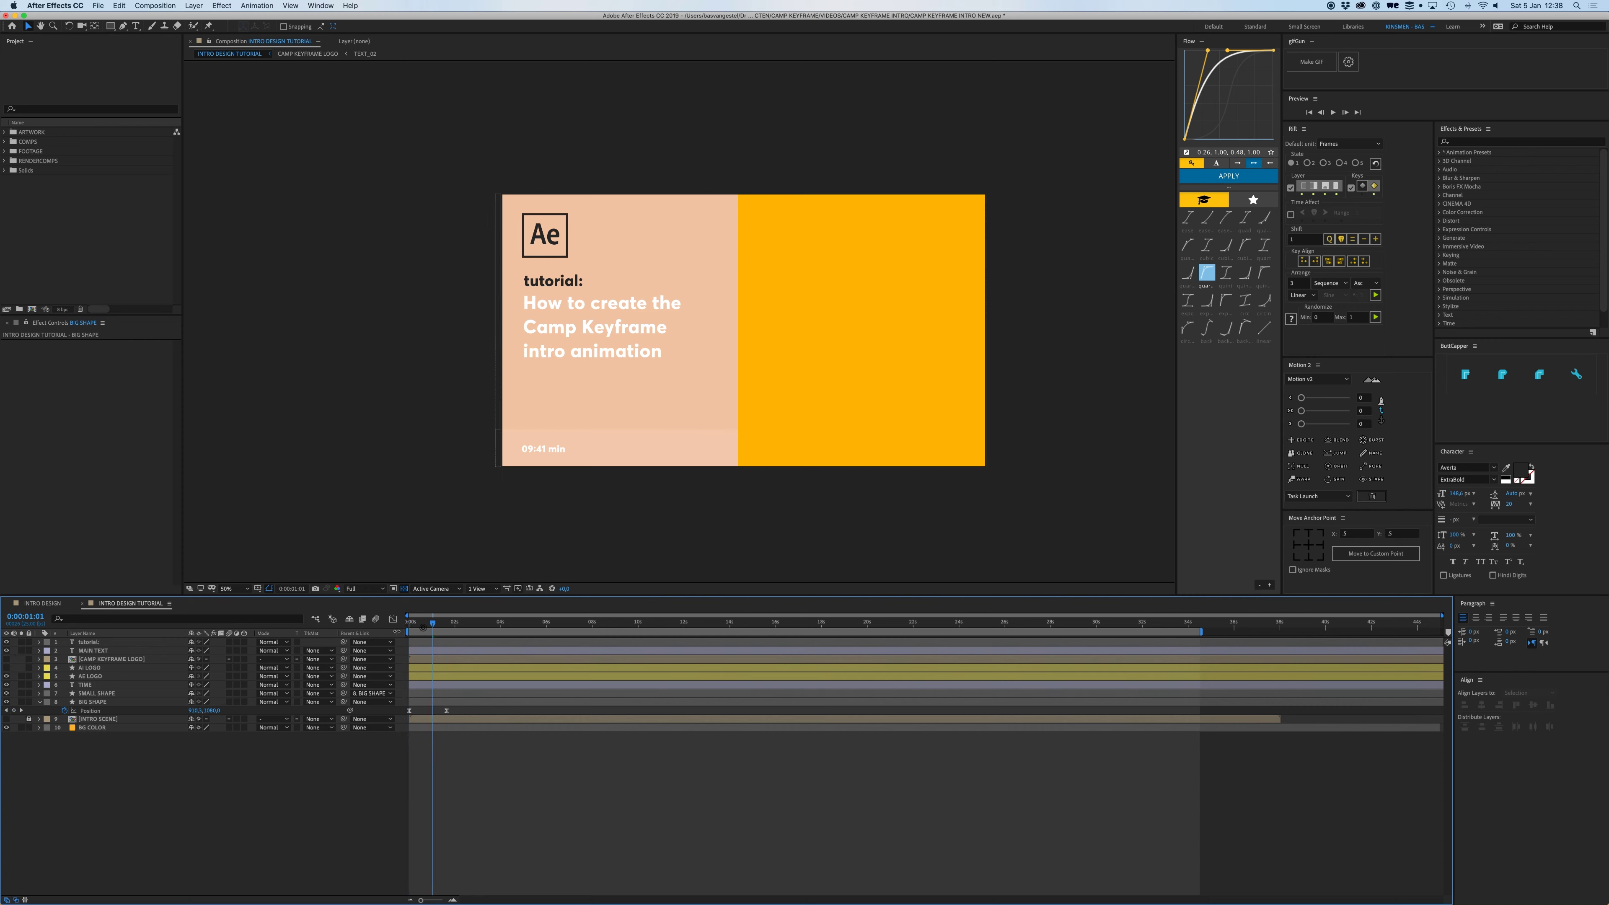
key("space")
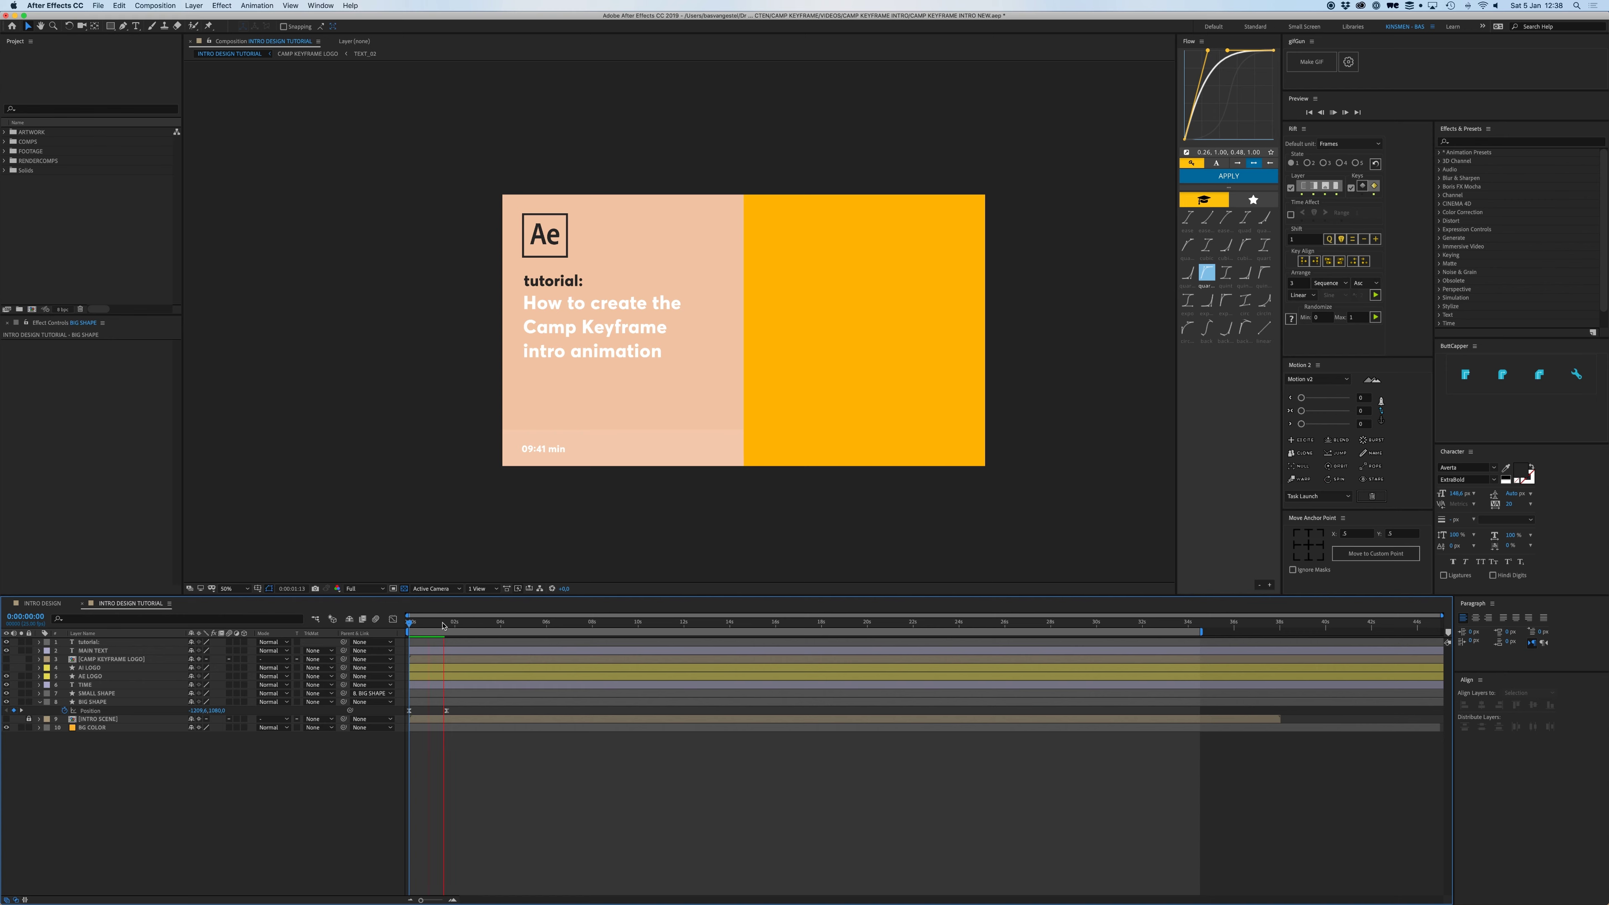
key("space")
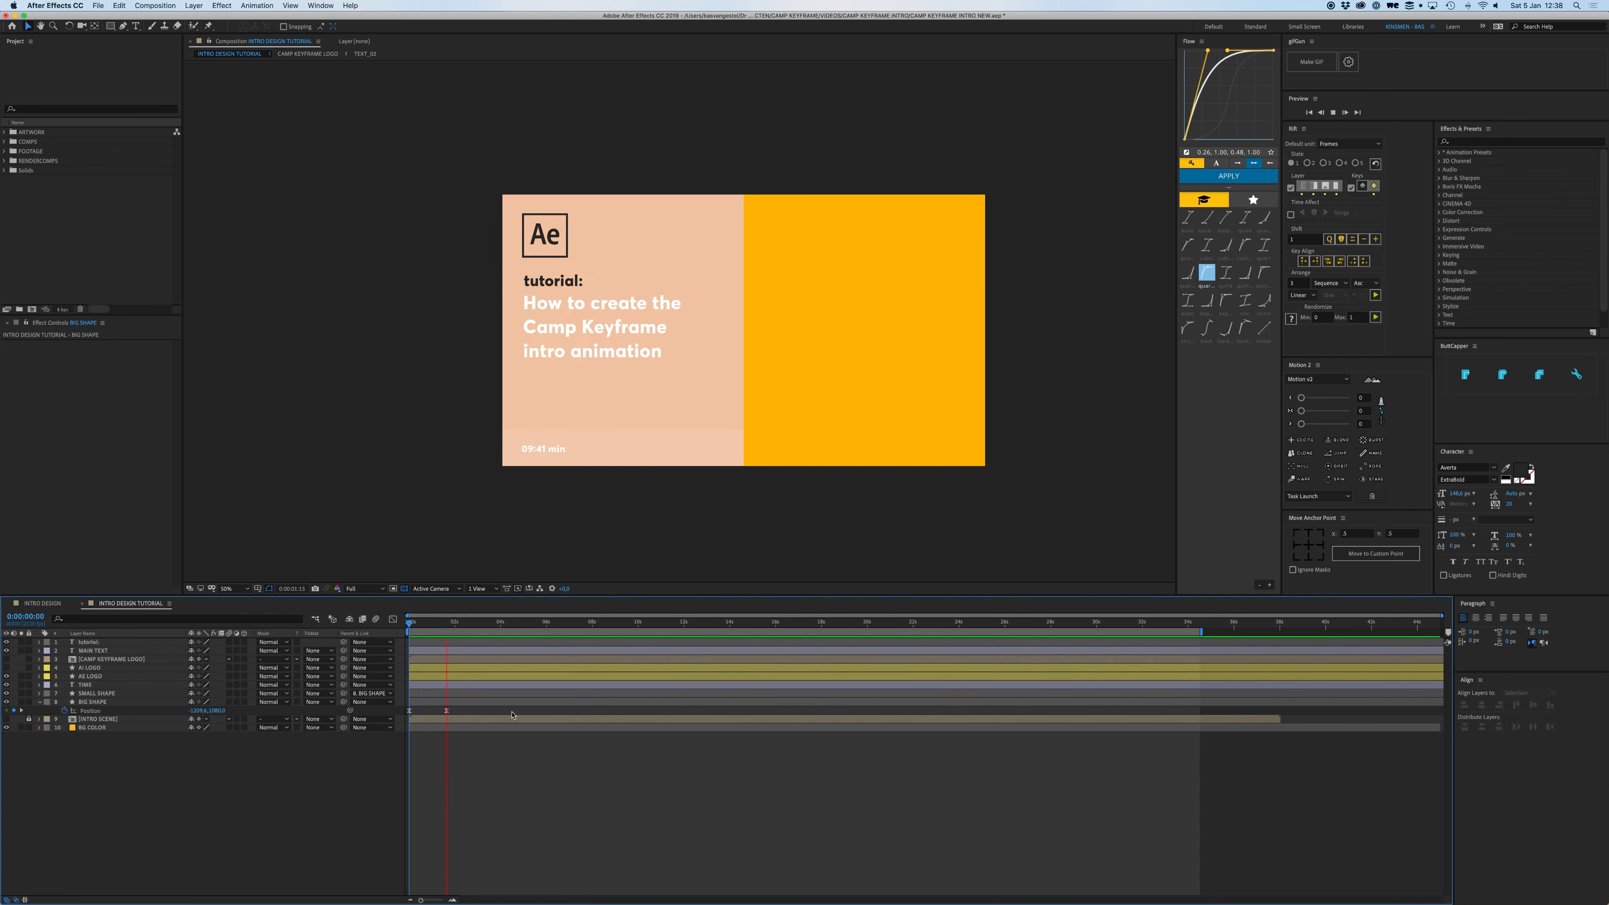
key("space")
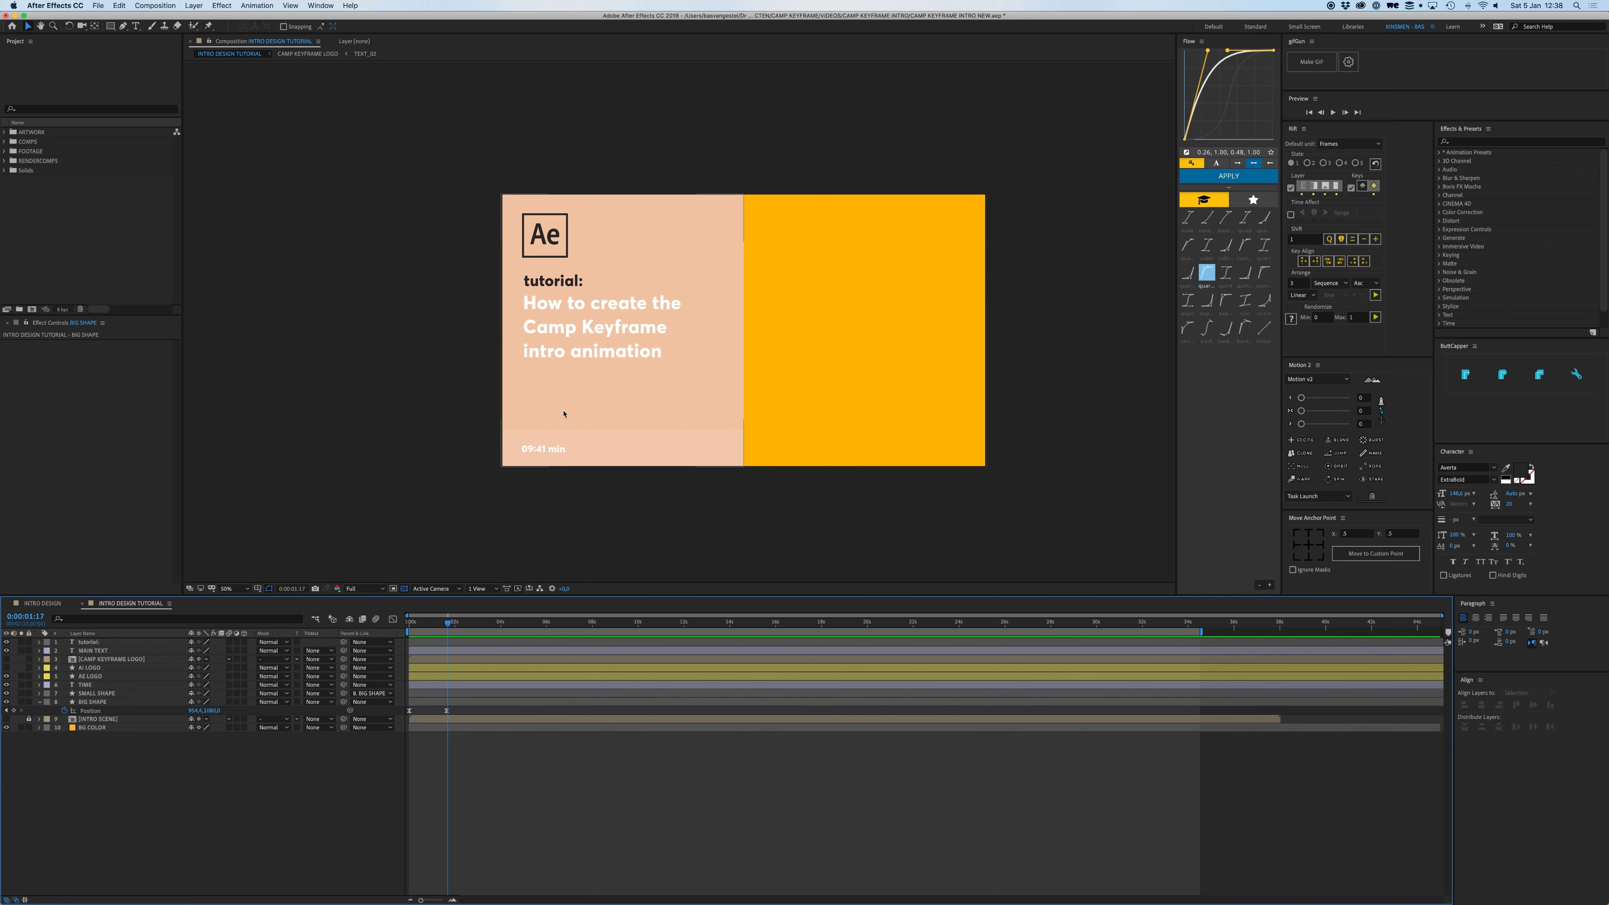
scroll(564, 413, "up", 3)
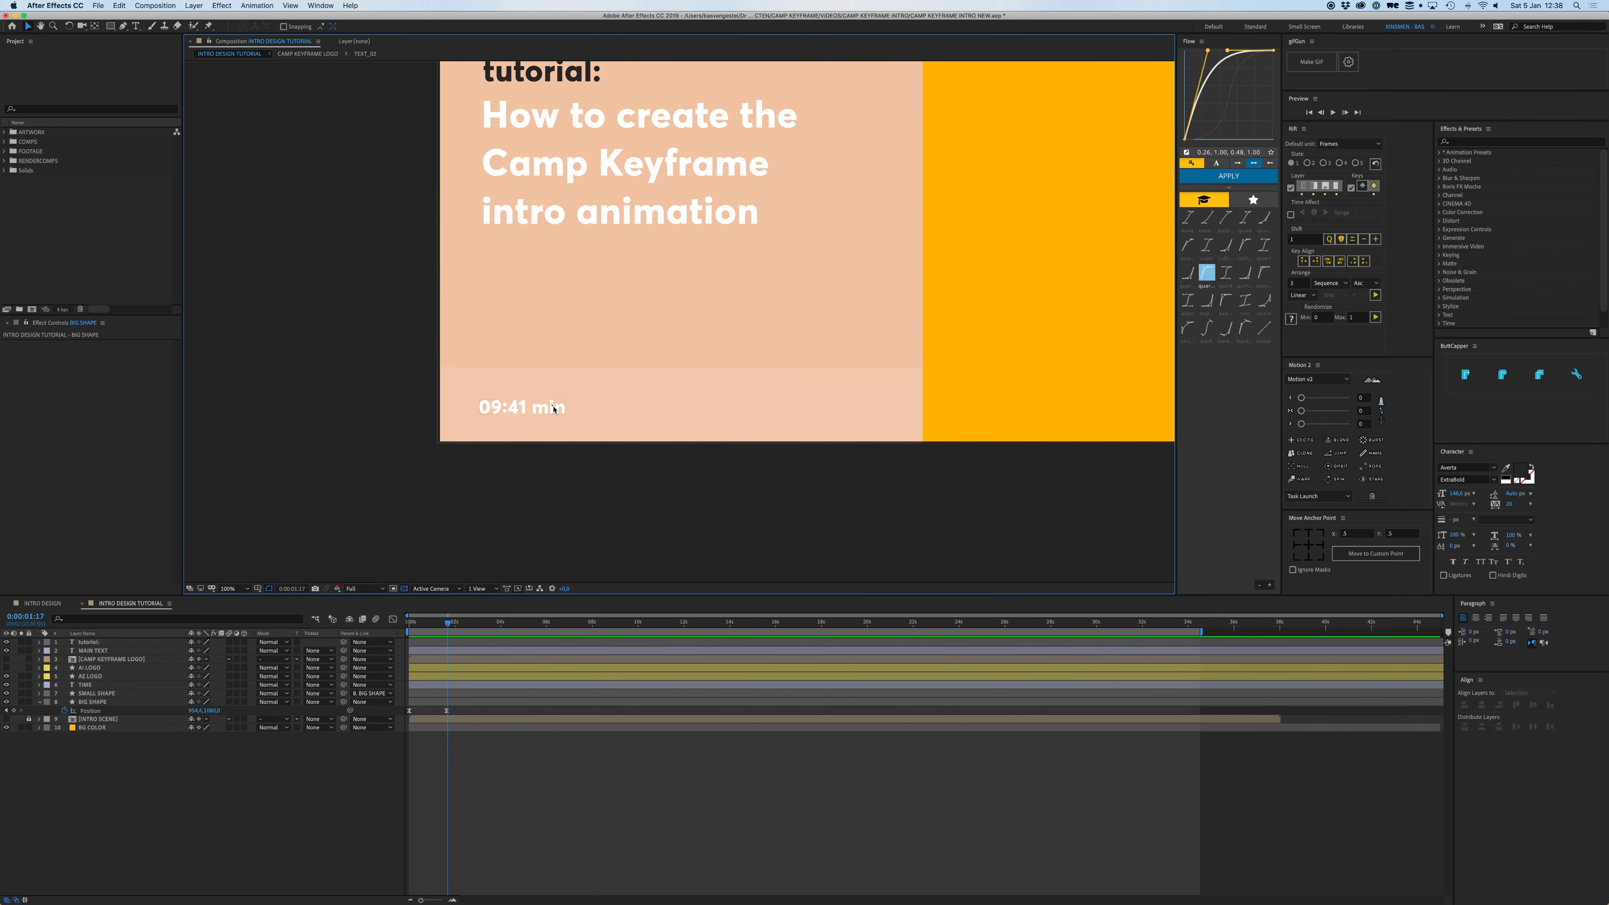
left_click(553, 409)
scroll(573, 411, "right", 2)
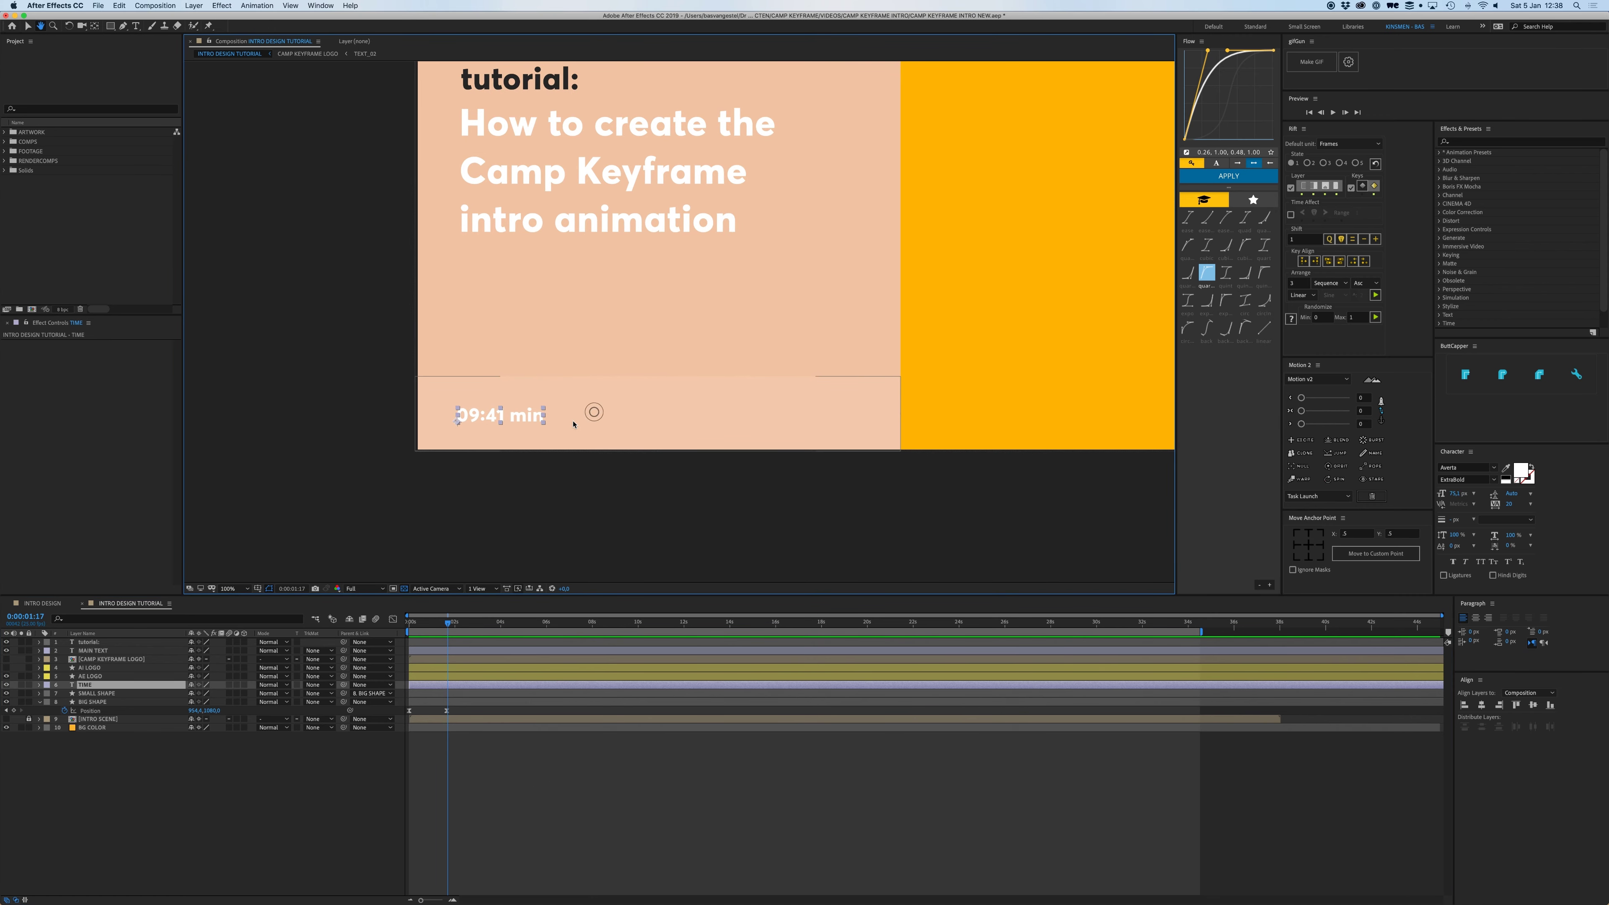
left_click(42, 604)
mouse_move(437, 625)
left_mouse_down()
mouse_move(409, 626)
mouse_move(425, 628)
left_mouse_up()
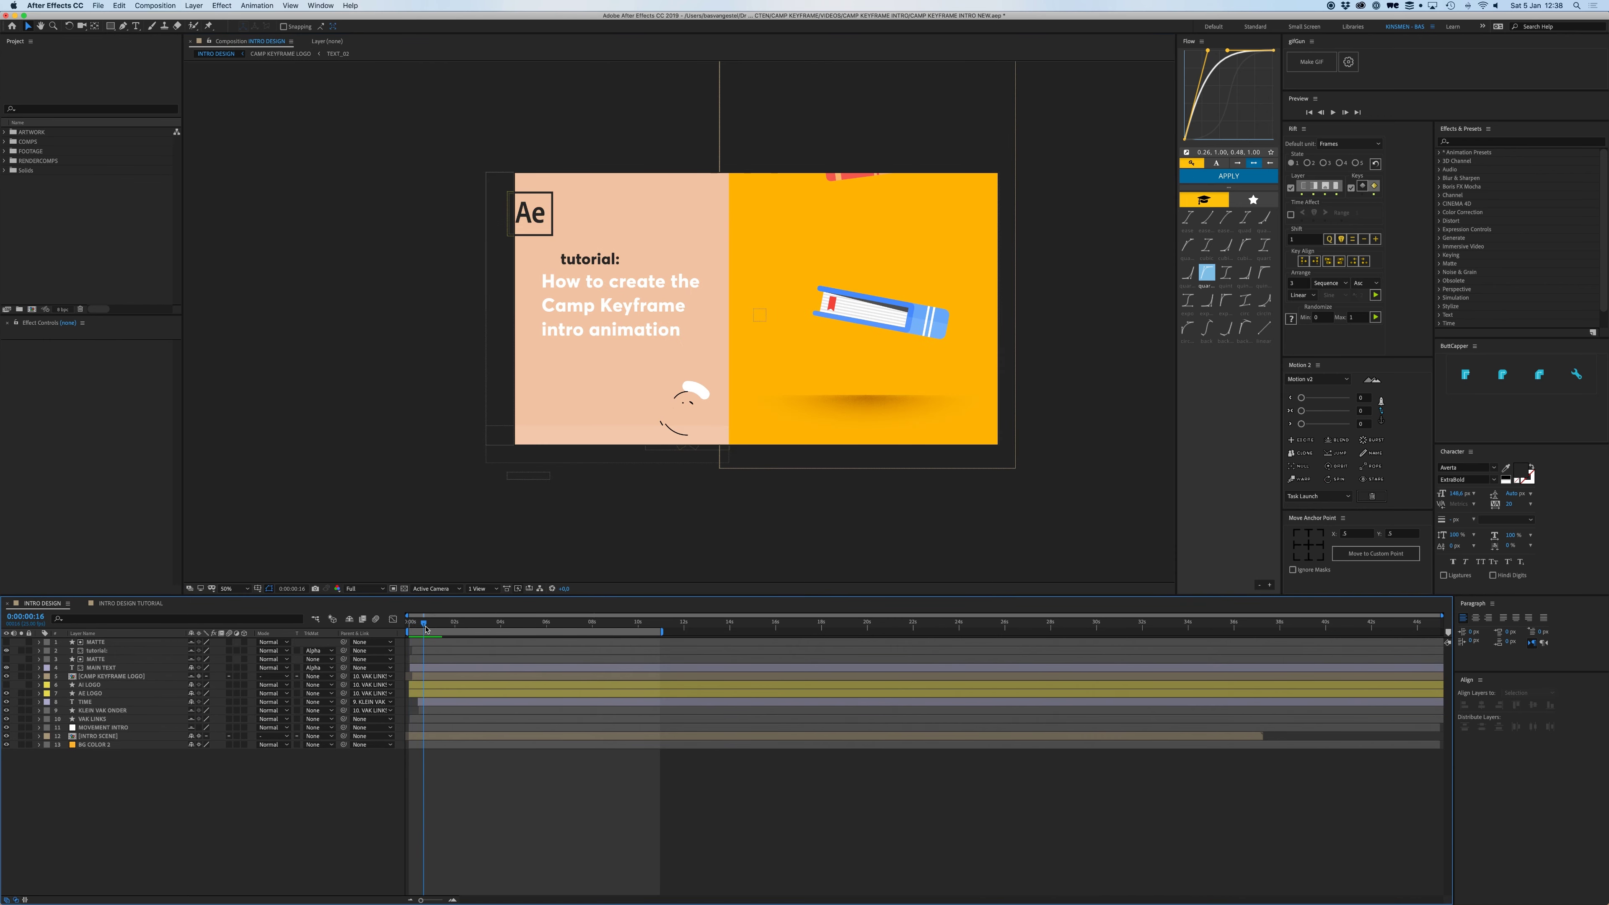
left_click(131, 604)
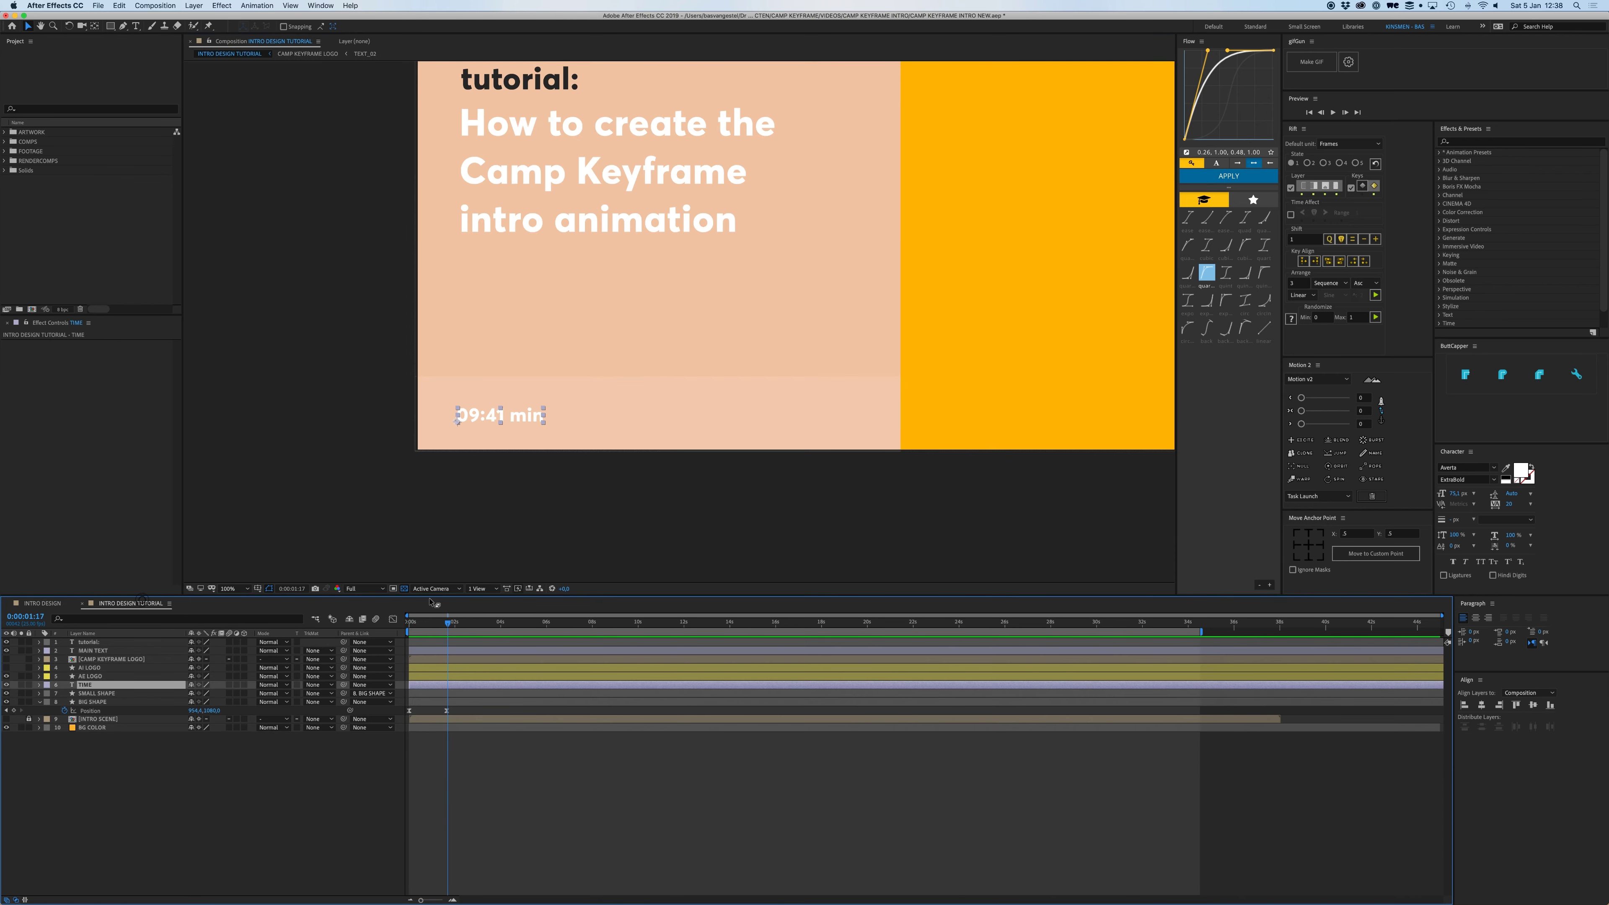
left_click_drag(453, 626, 460, 625)
- Keyframe the TIME text's Position at about 2 seconds, starting with 09:41 min below the card
left_click_drag(344, 684, 114, 696)
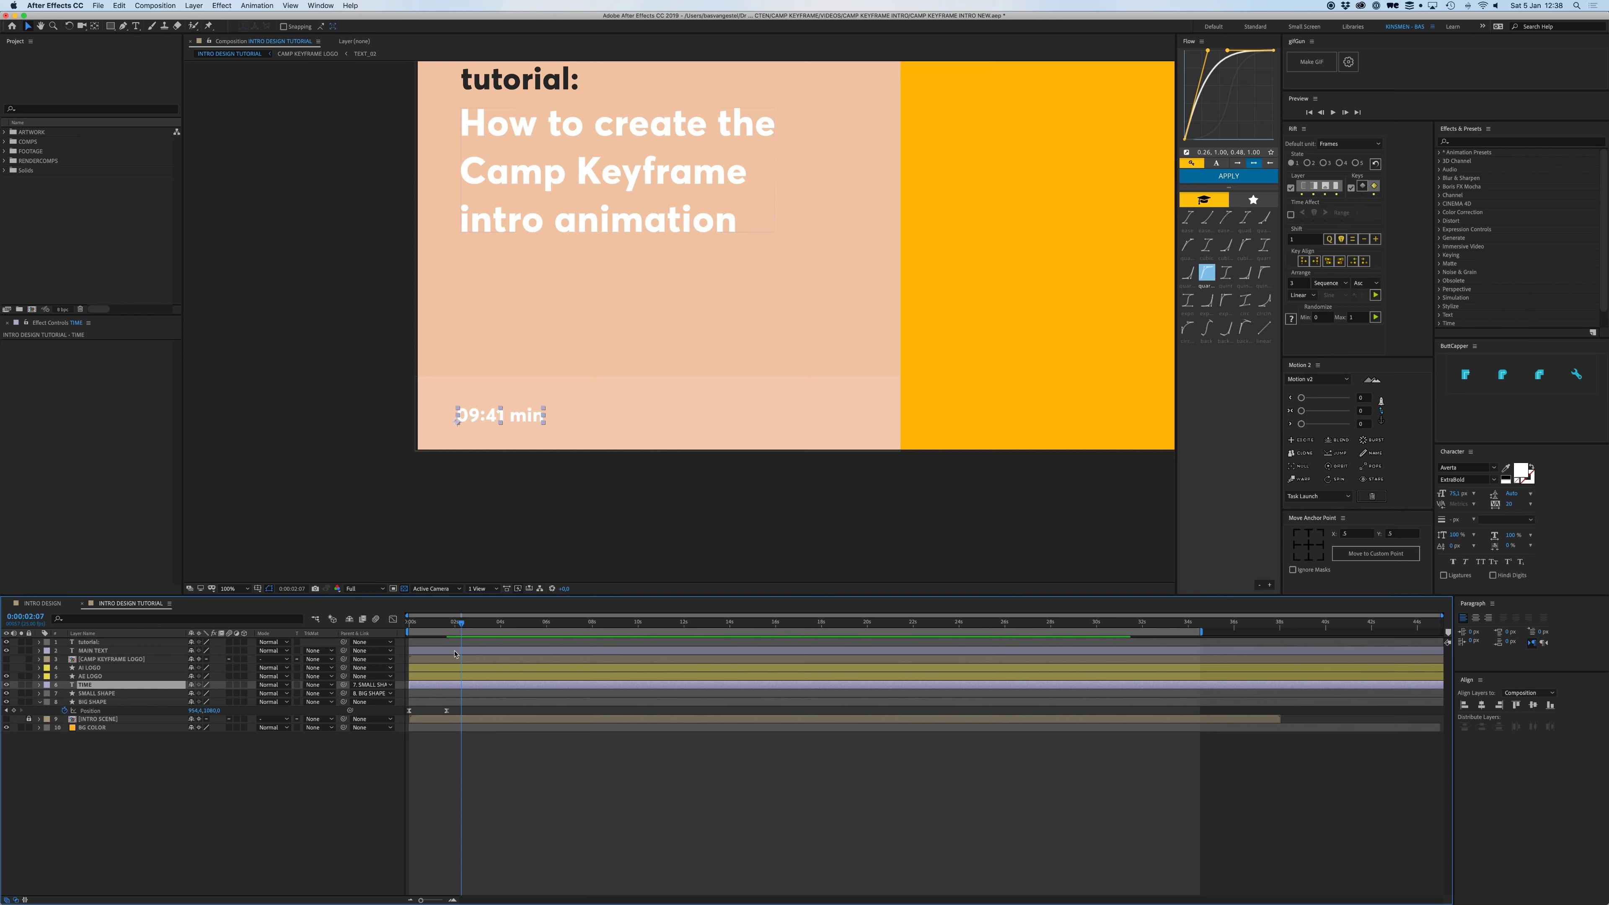
mouse_move(460, 626)
left_mouse_down()
mouse_move(419, 626)
mouse_move(474, 630)
left_mouse_up()
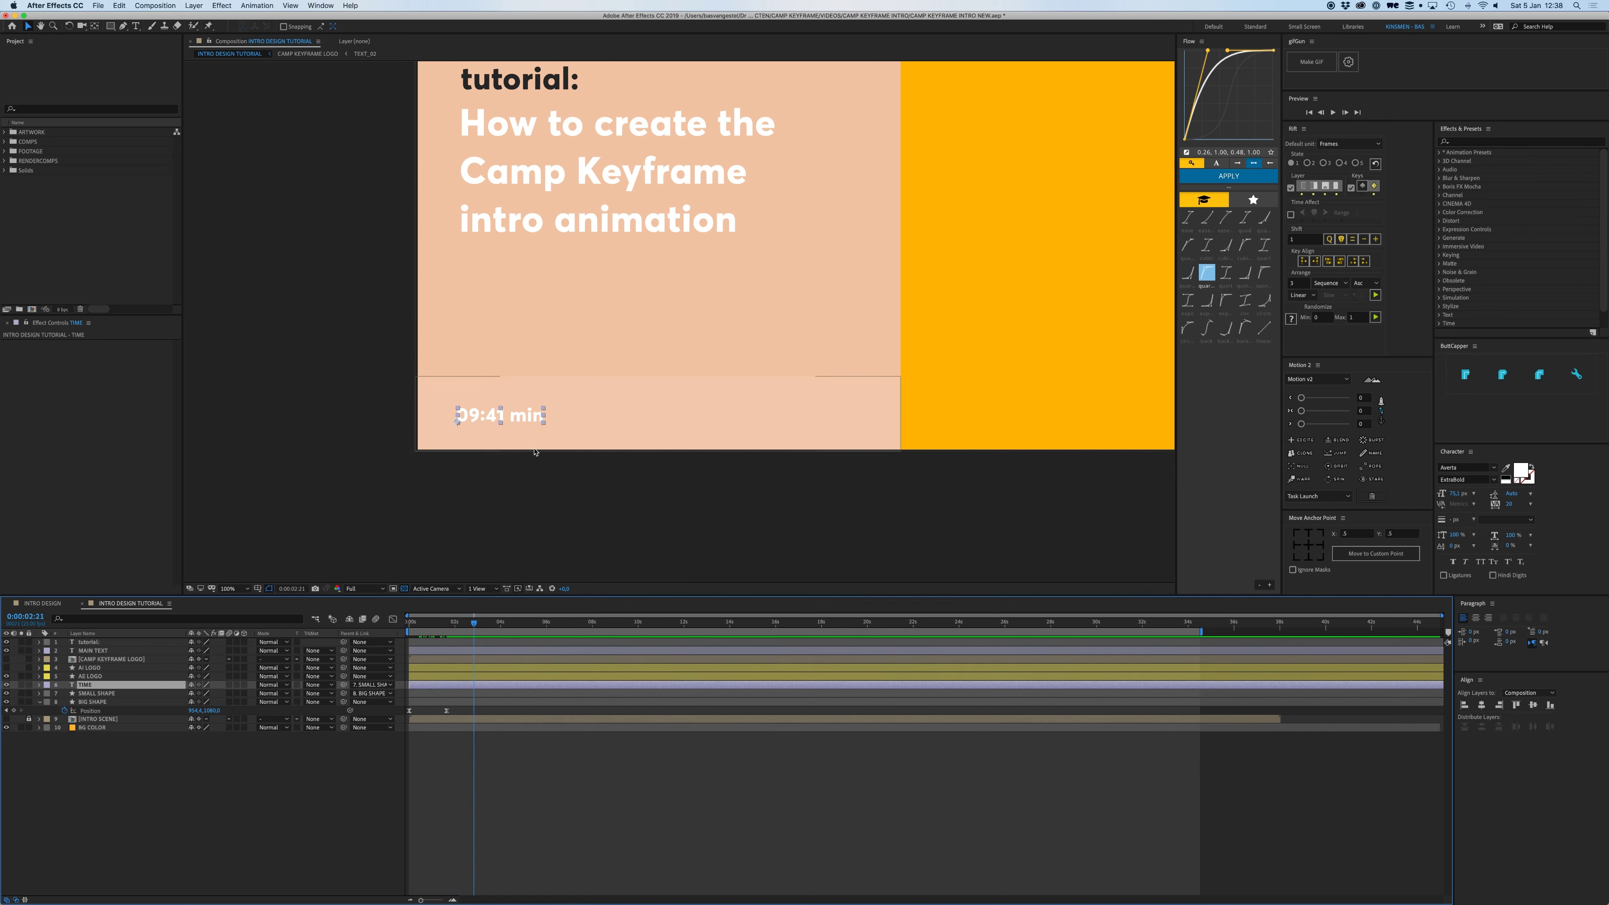
key("p")
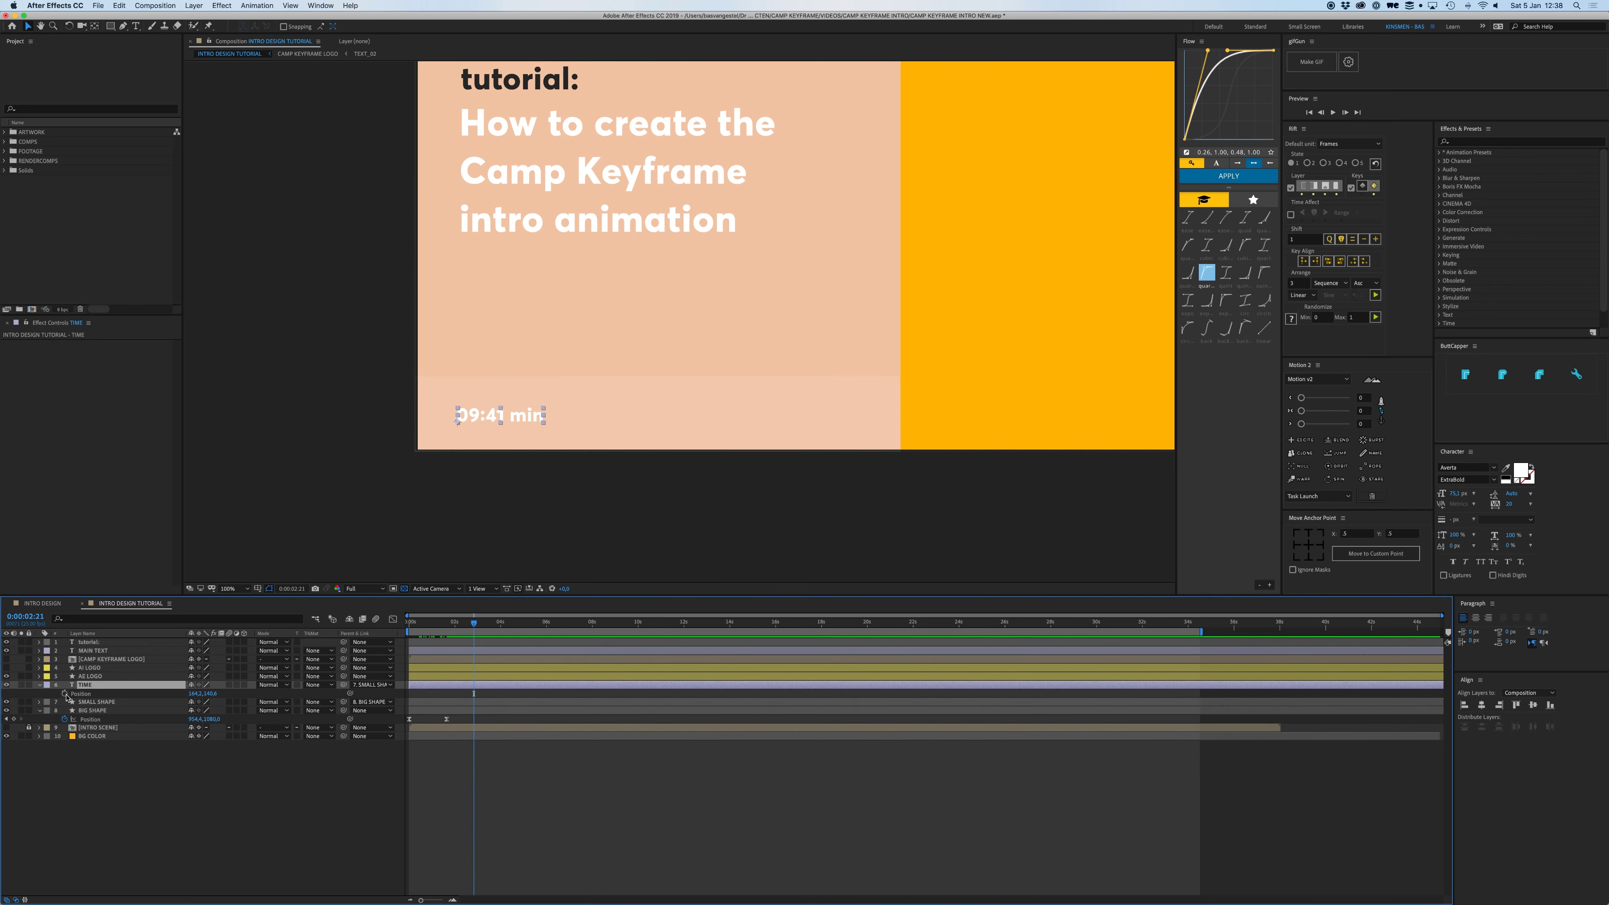
left_click(65, 694)
left_click_drag(462, 626, 458, 627)
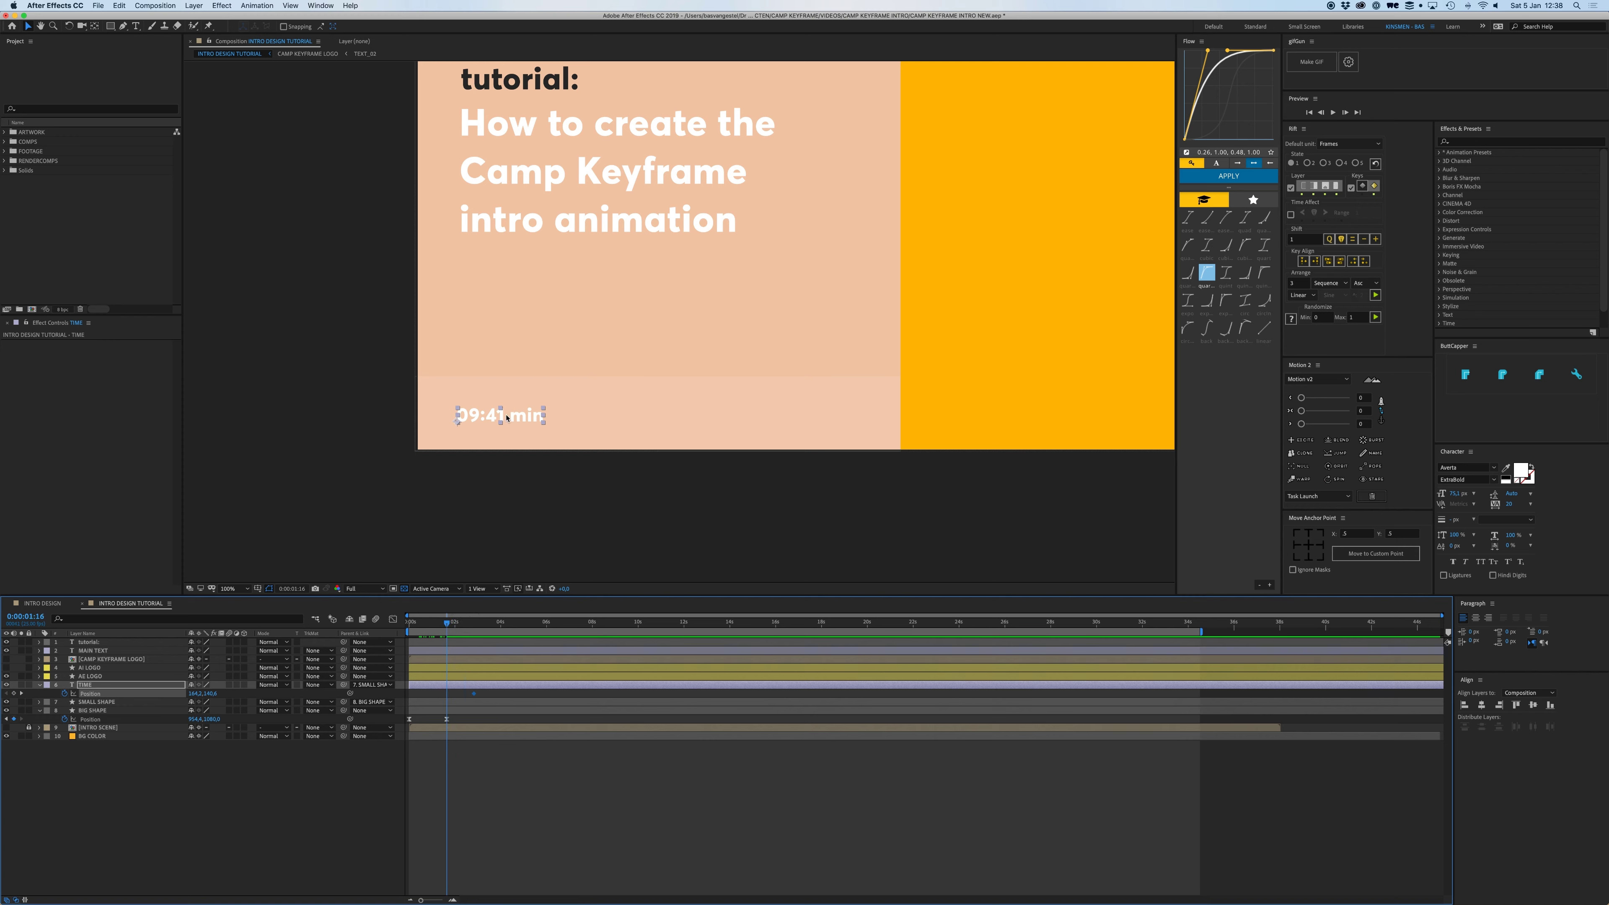
left_click_drag(507, 418, 506, 492)
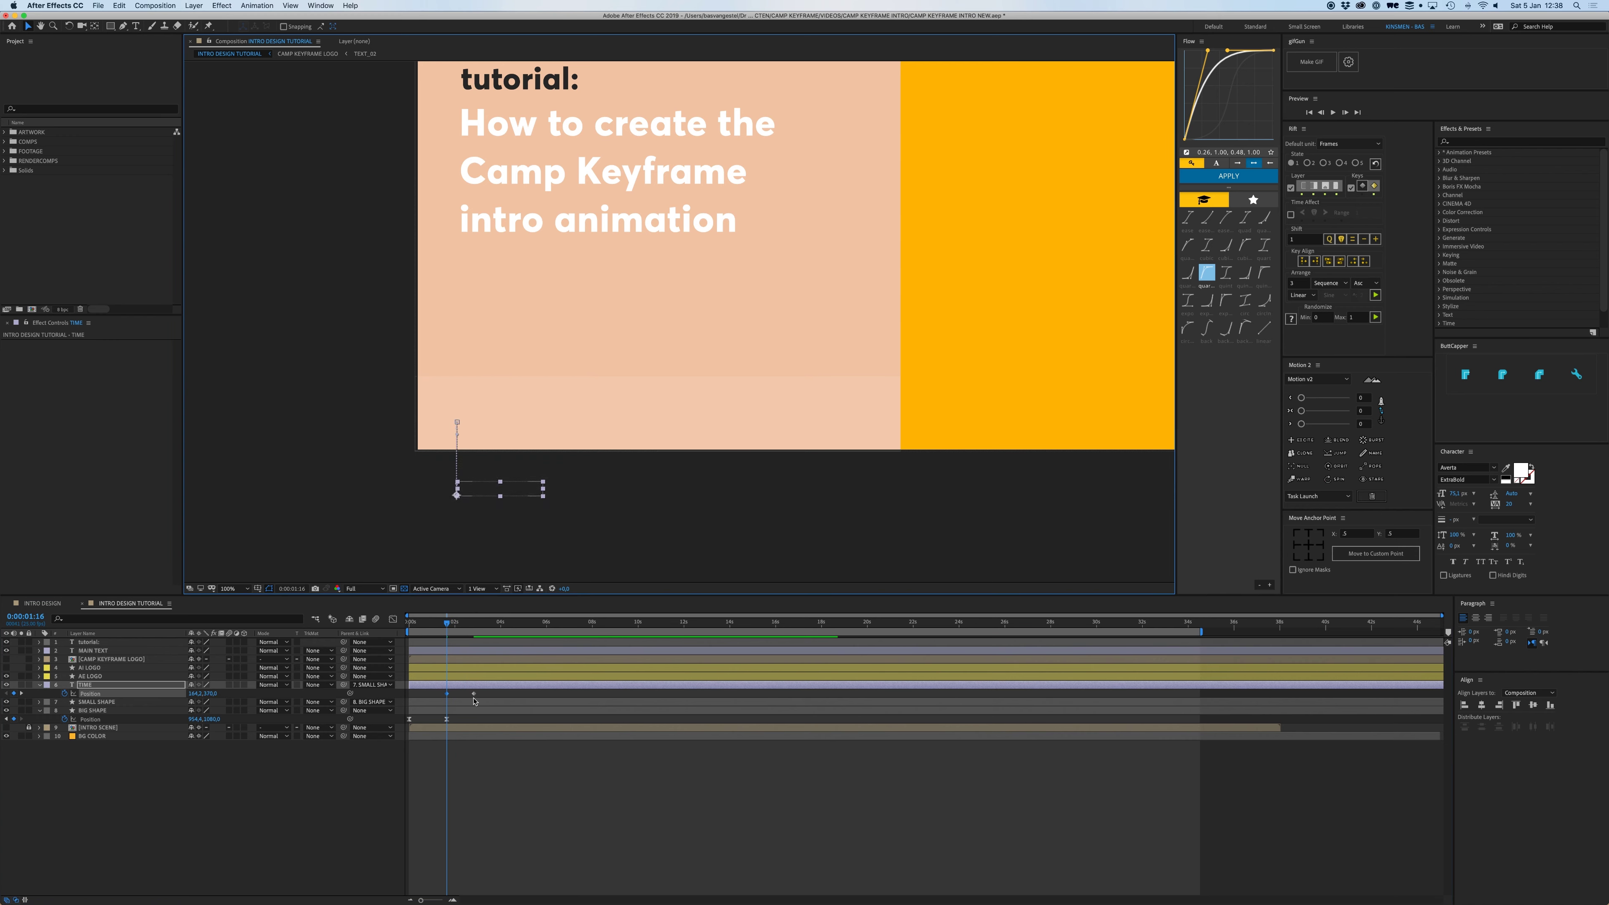
- Delay the text's landing keyframe slightly, ease both keyframes, shift them earlier, and preview
left_click(474, 694)
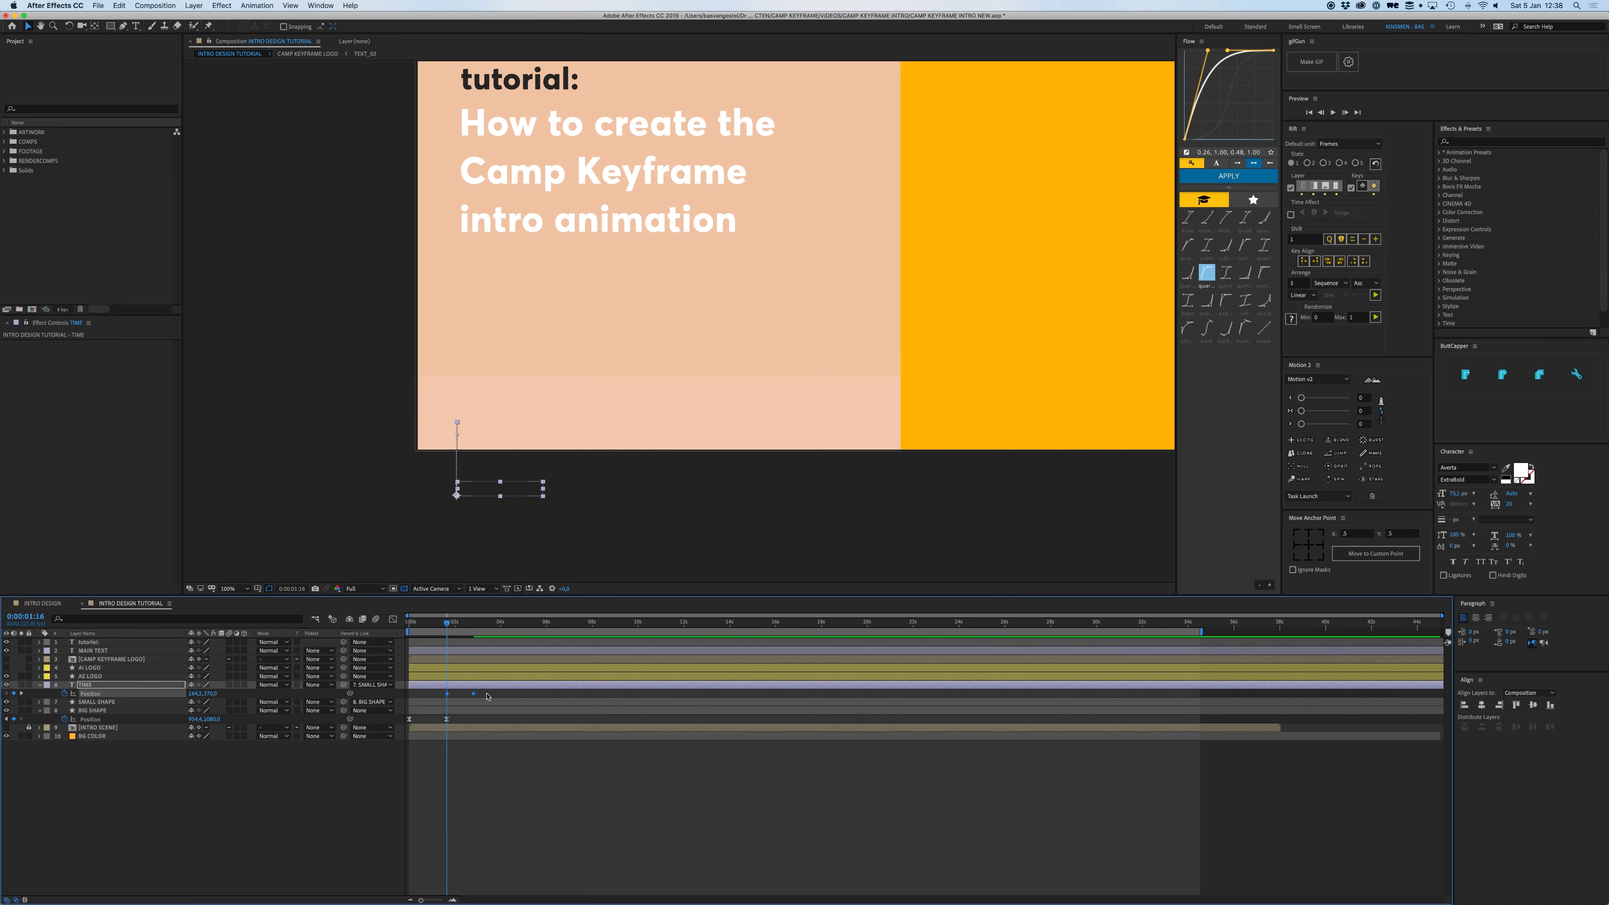
left_click_drag(474, 694, 496, 694)
left_click(1228, 177)
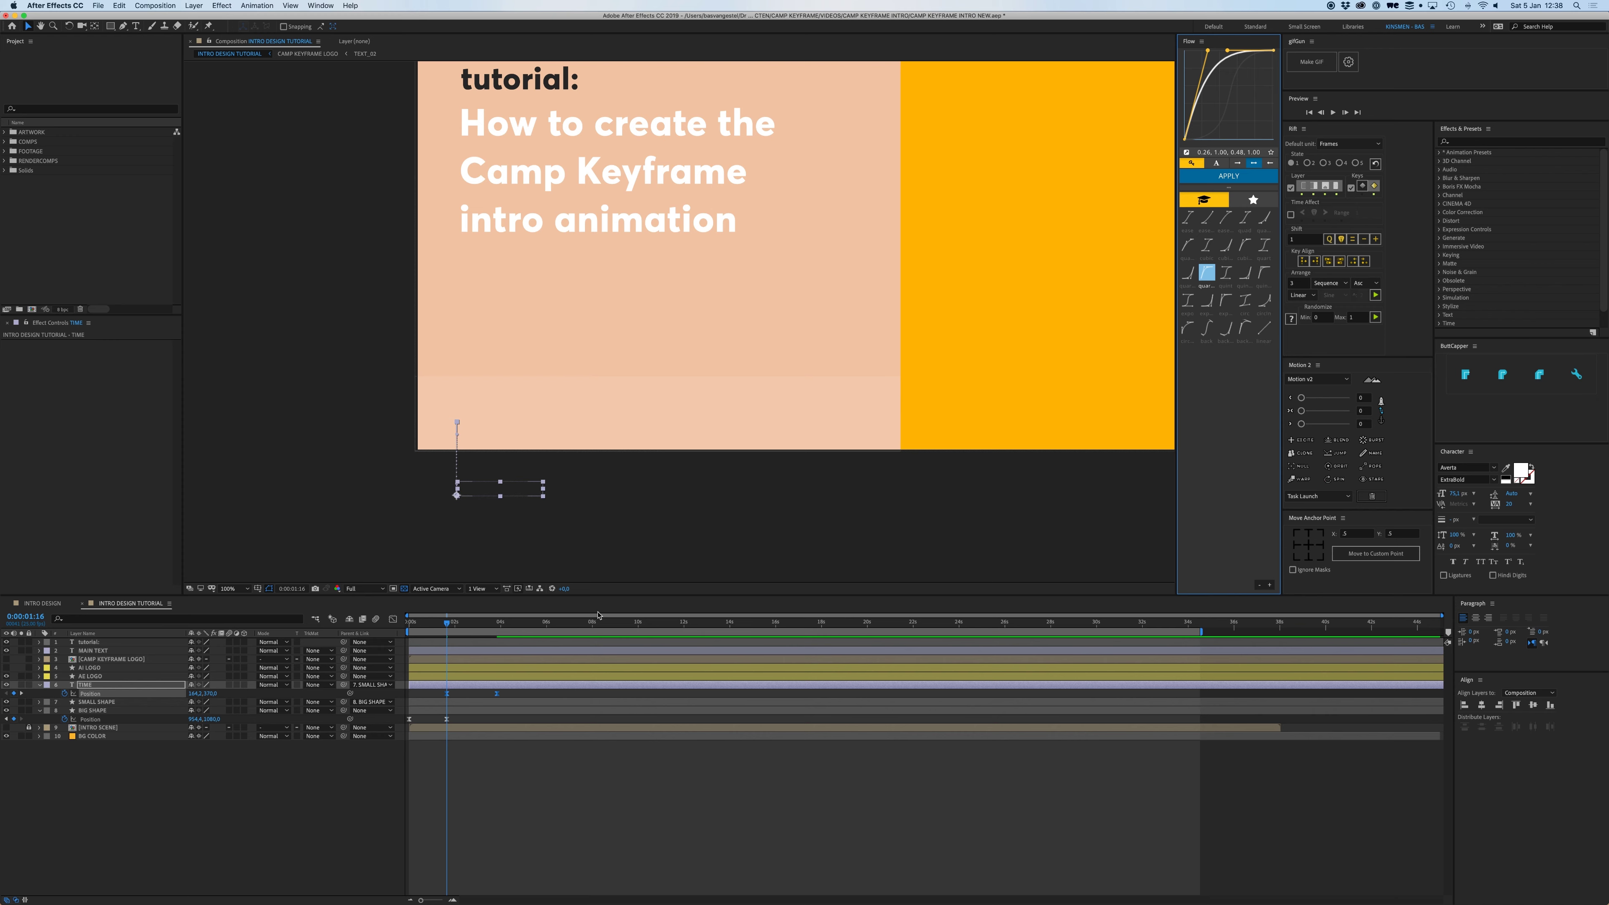
left_click_drag(448, 699, 422, 702)
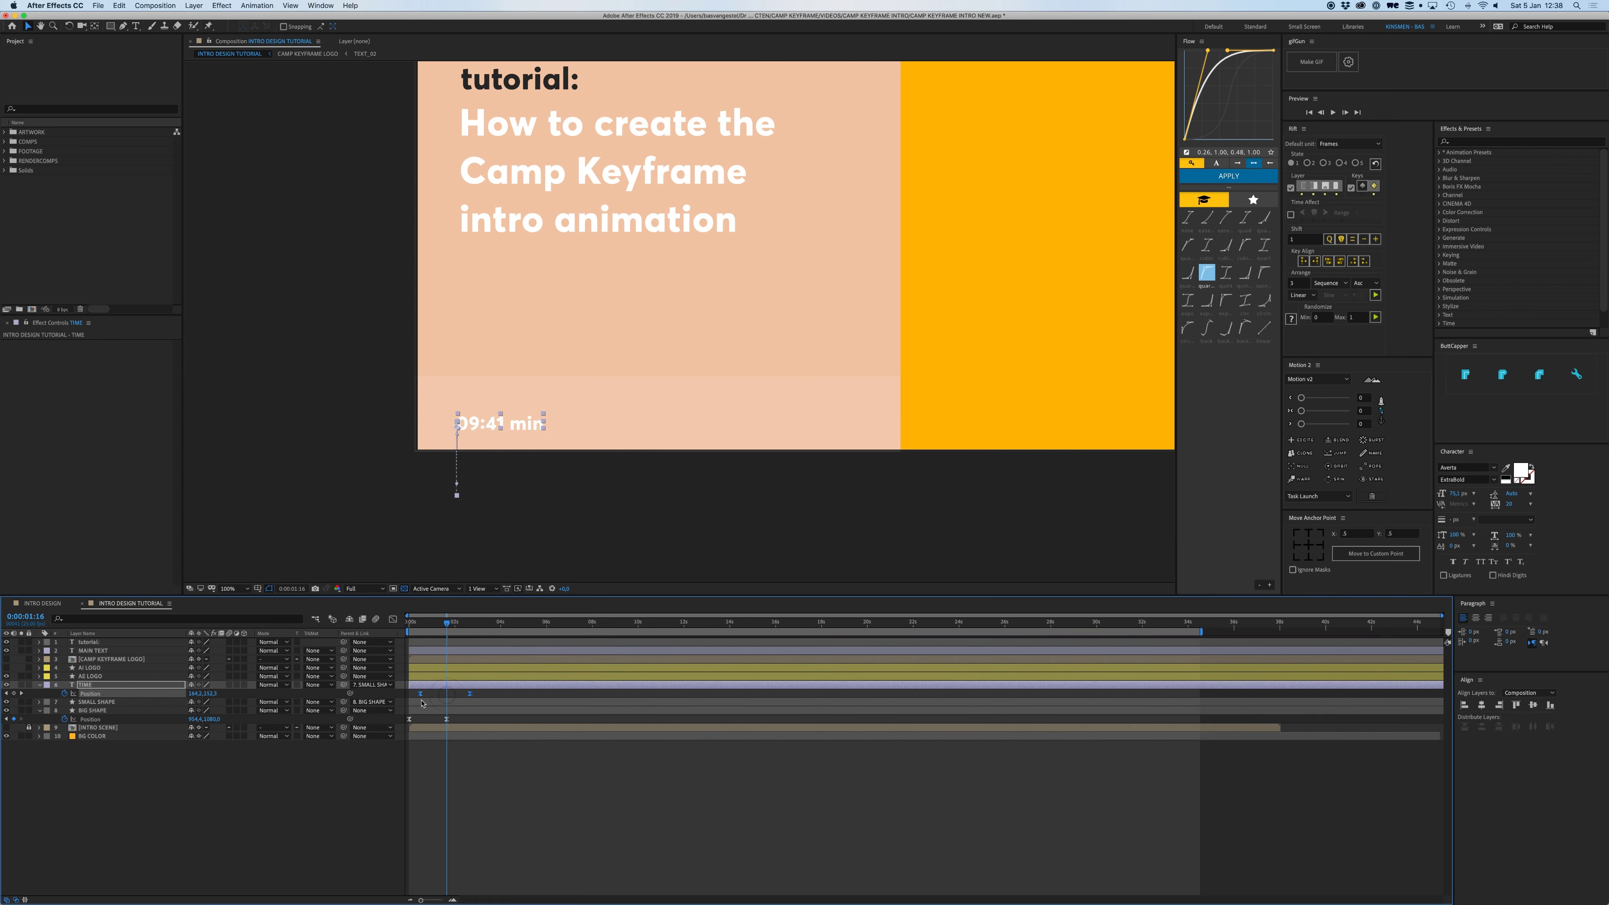
key("space")
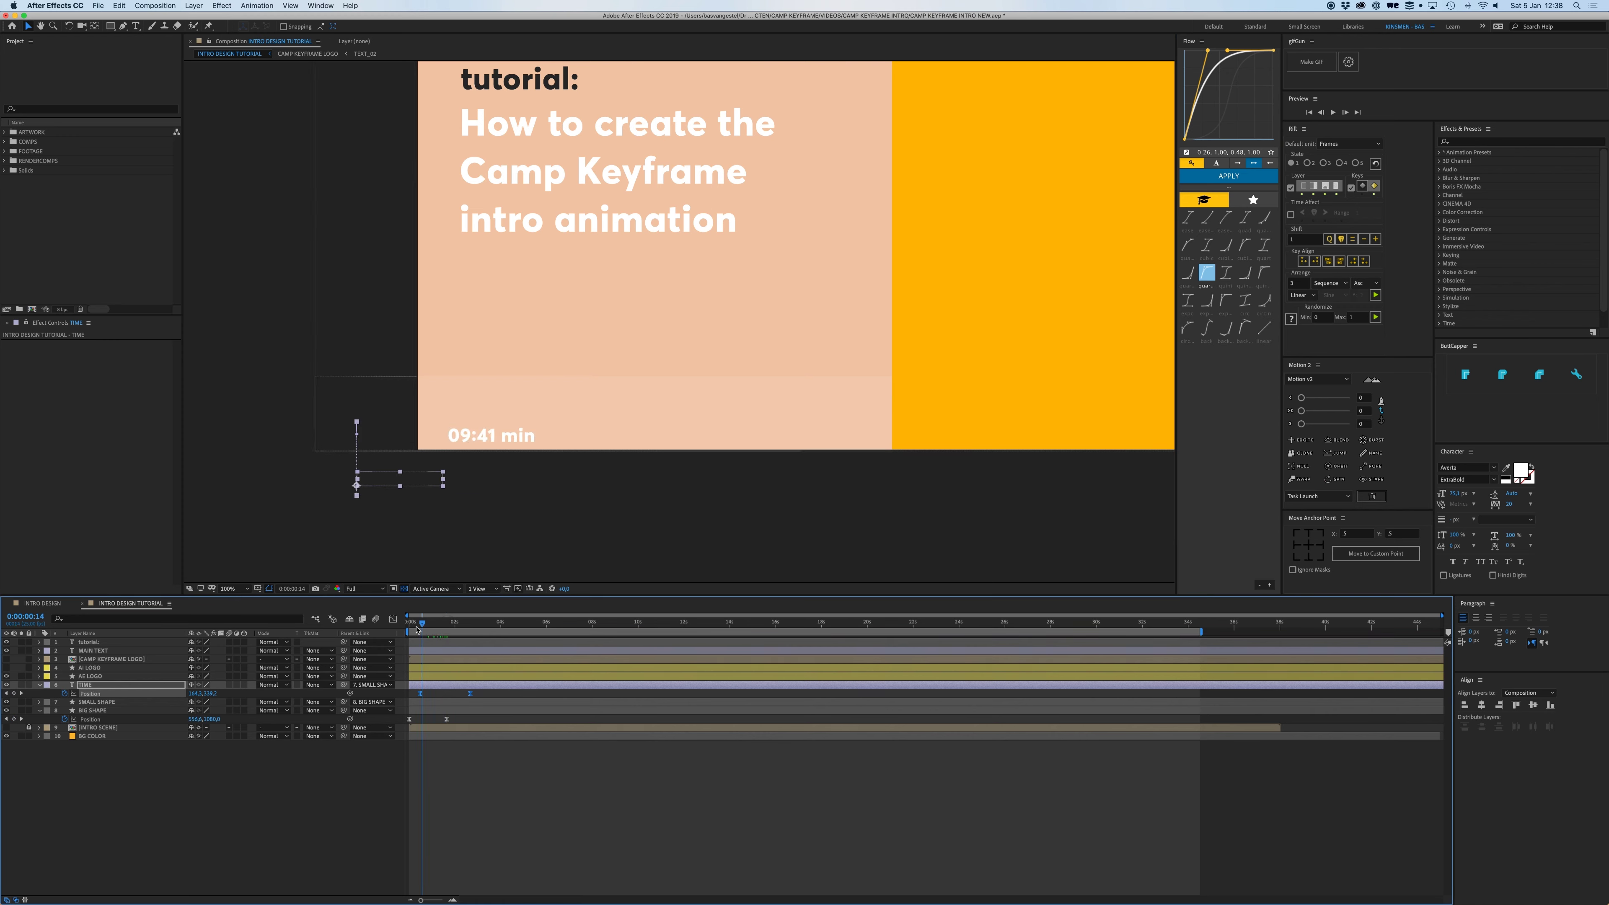
left_click(532, 787)
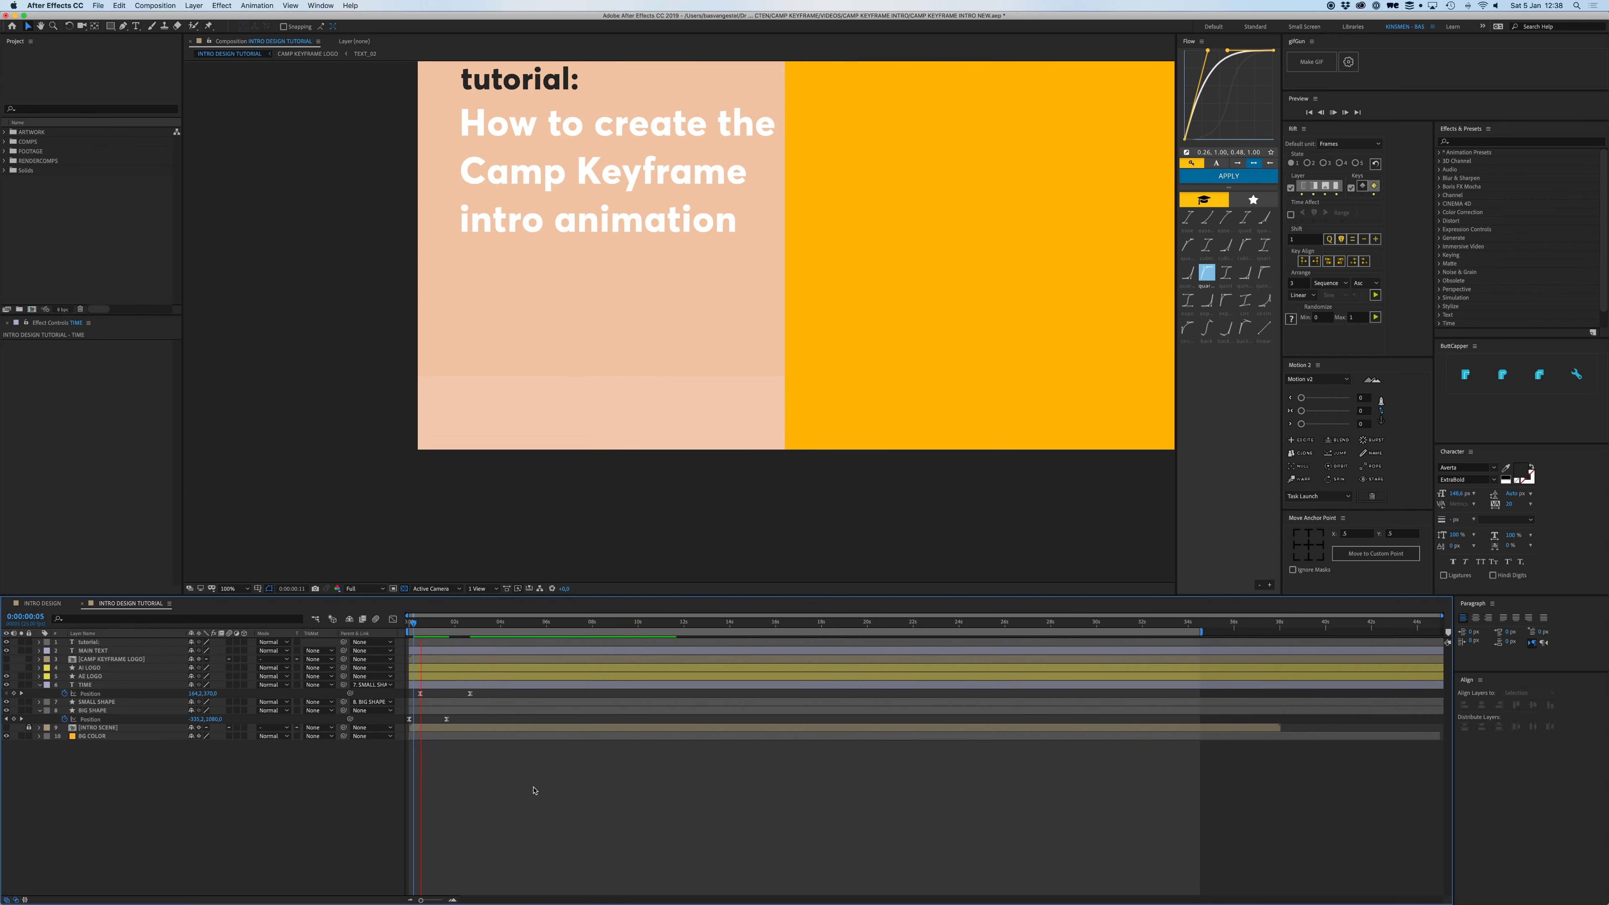
- Move TIME's landing keyframe earlier, reapply easing to both keys, preview, and collapse the layer
left_click_drag(471, 695, 460, 697)
left_click(471, 691)
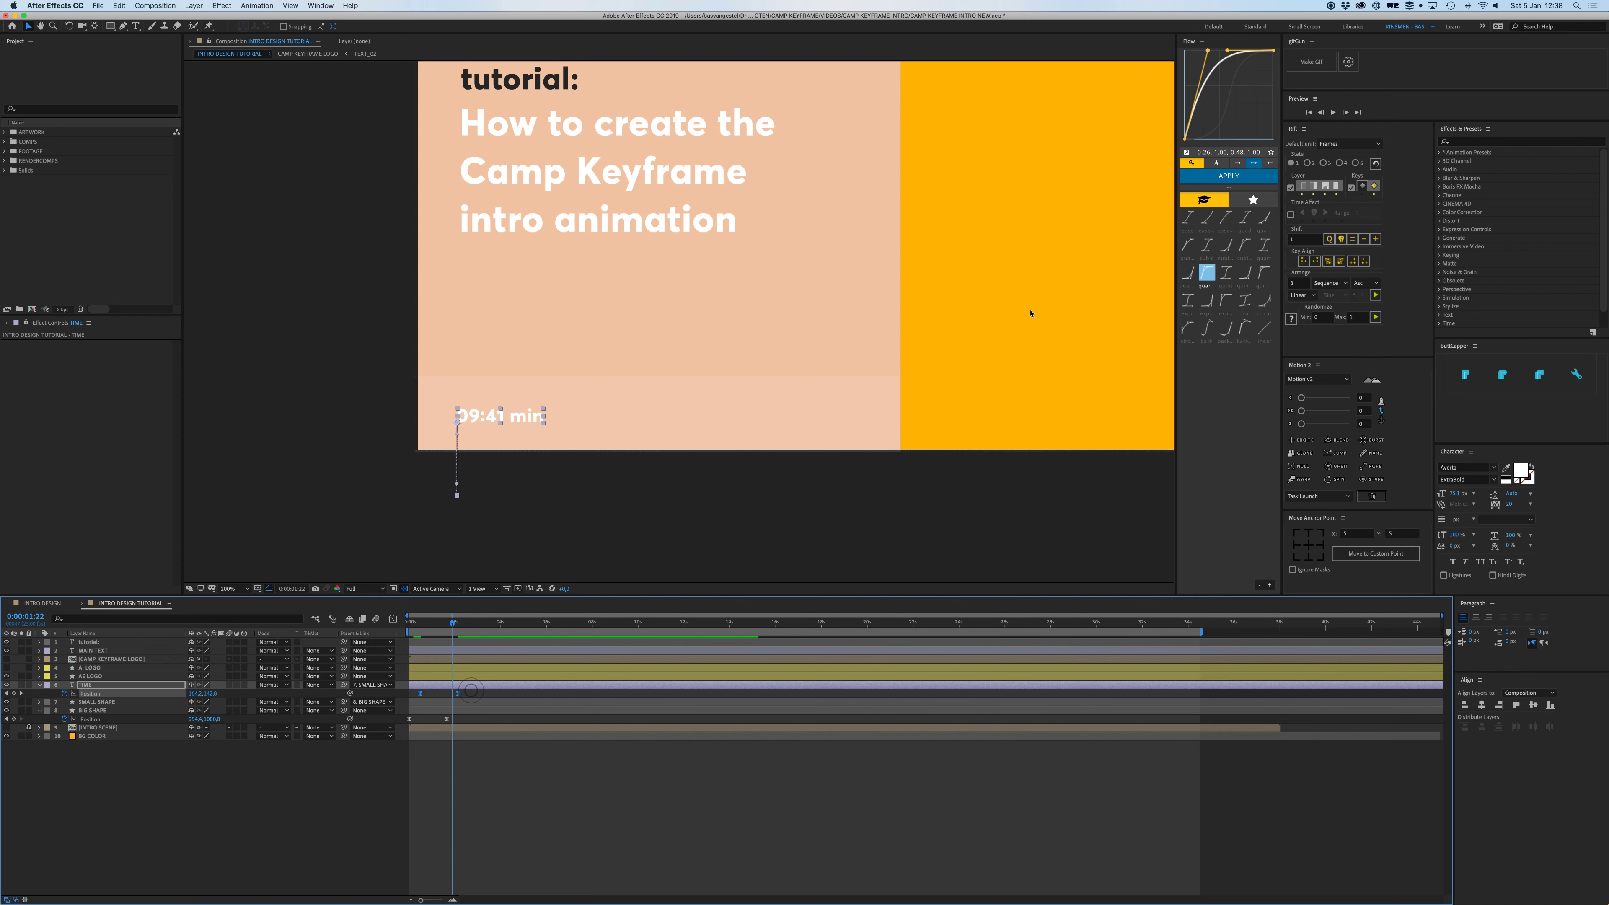
left_click(1262, 181)
left_click(436, 628)
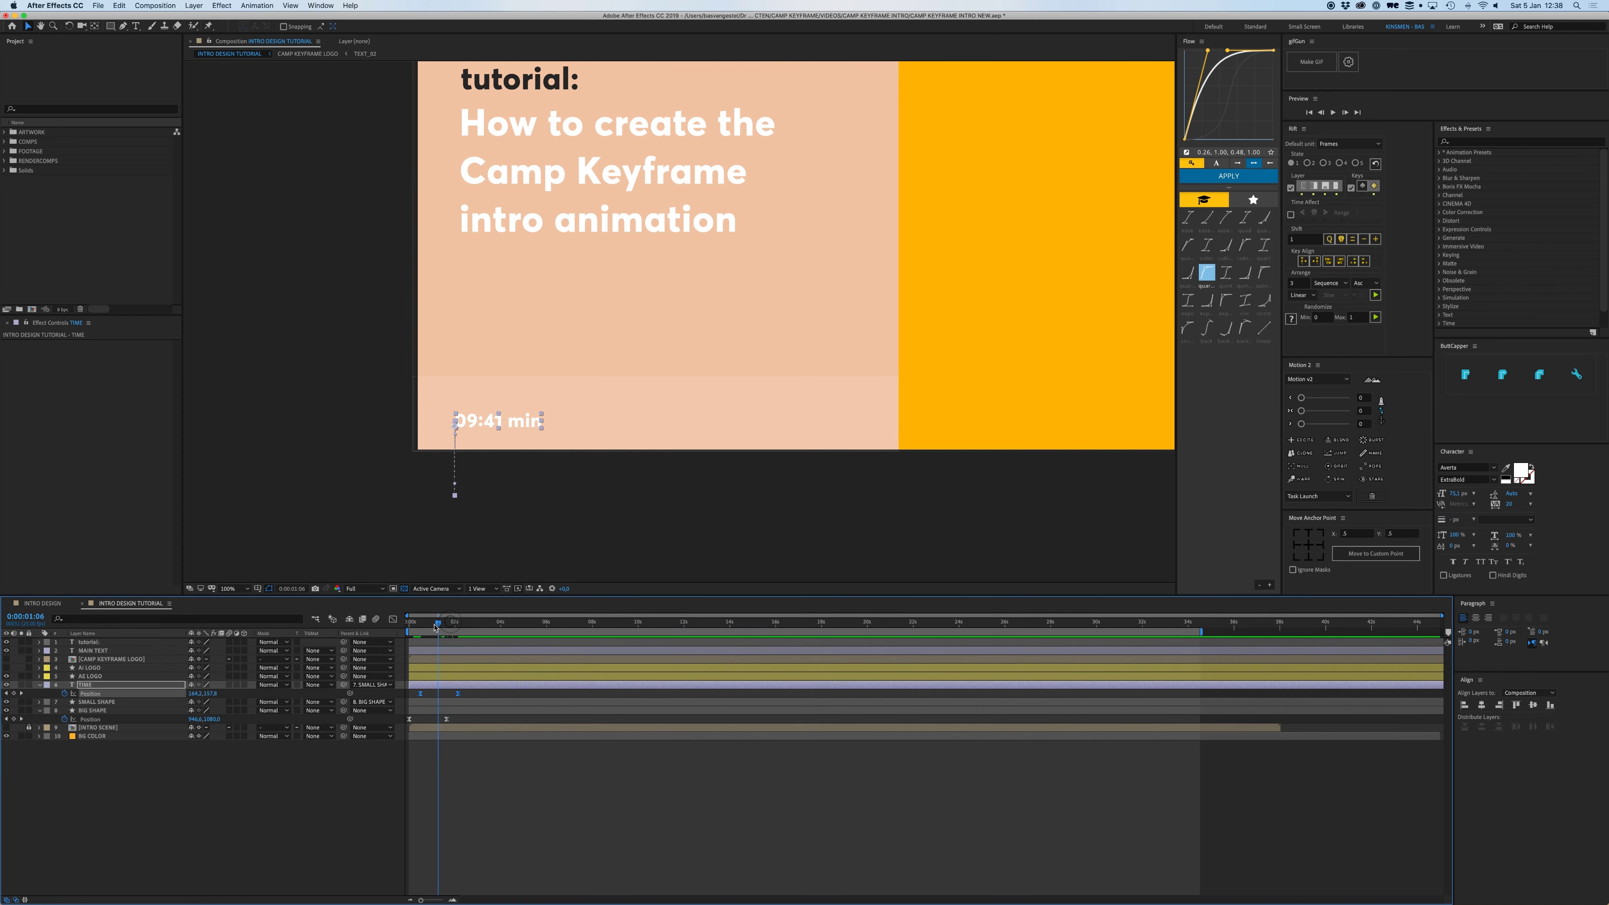
key("space")
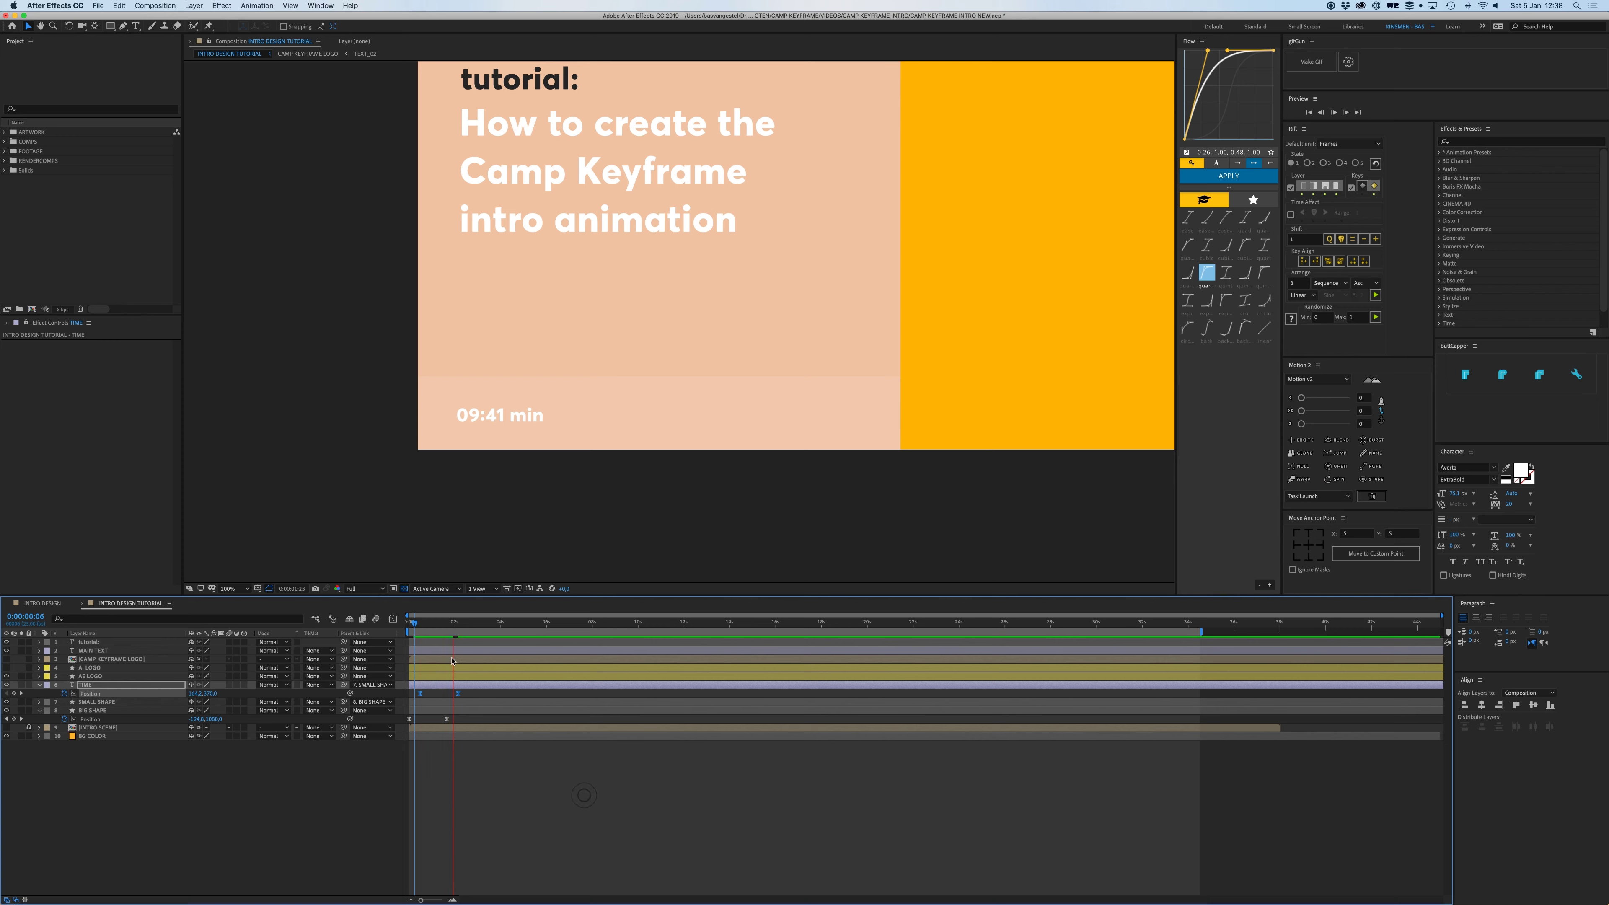
left_click(438, 691)
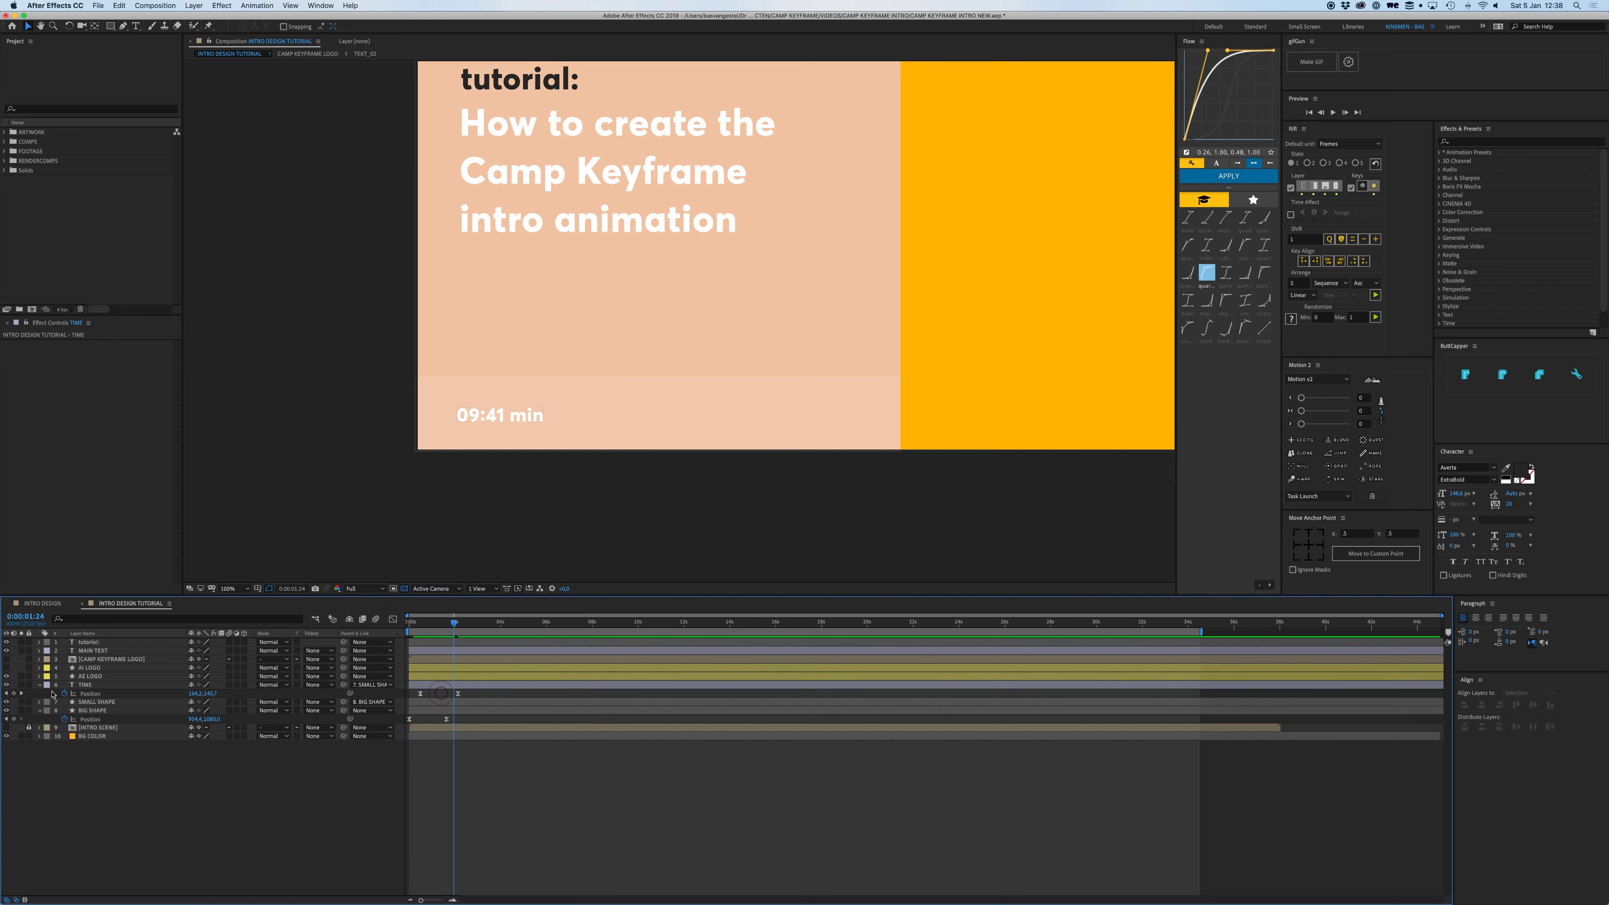
left_click(41, 686)
- Collapse BIG SHAPE's properties and lock the BG COLOR layer
left_click(39, 701)
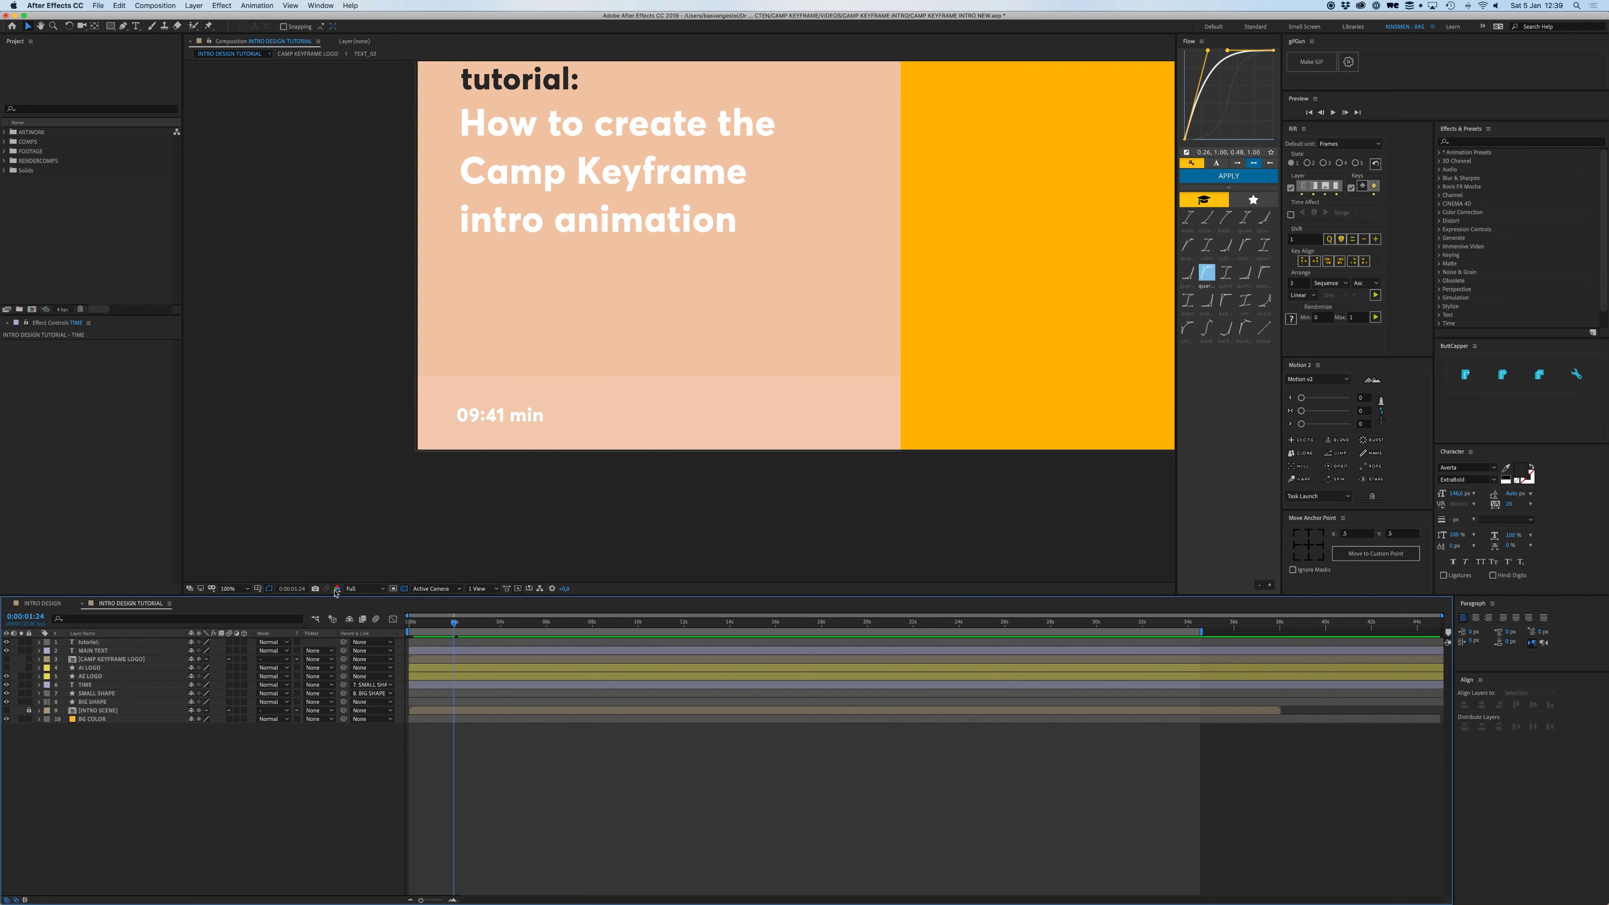
left_click(86, 684)
left_click_drag(558, 250, 526, 311)
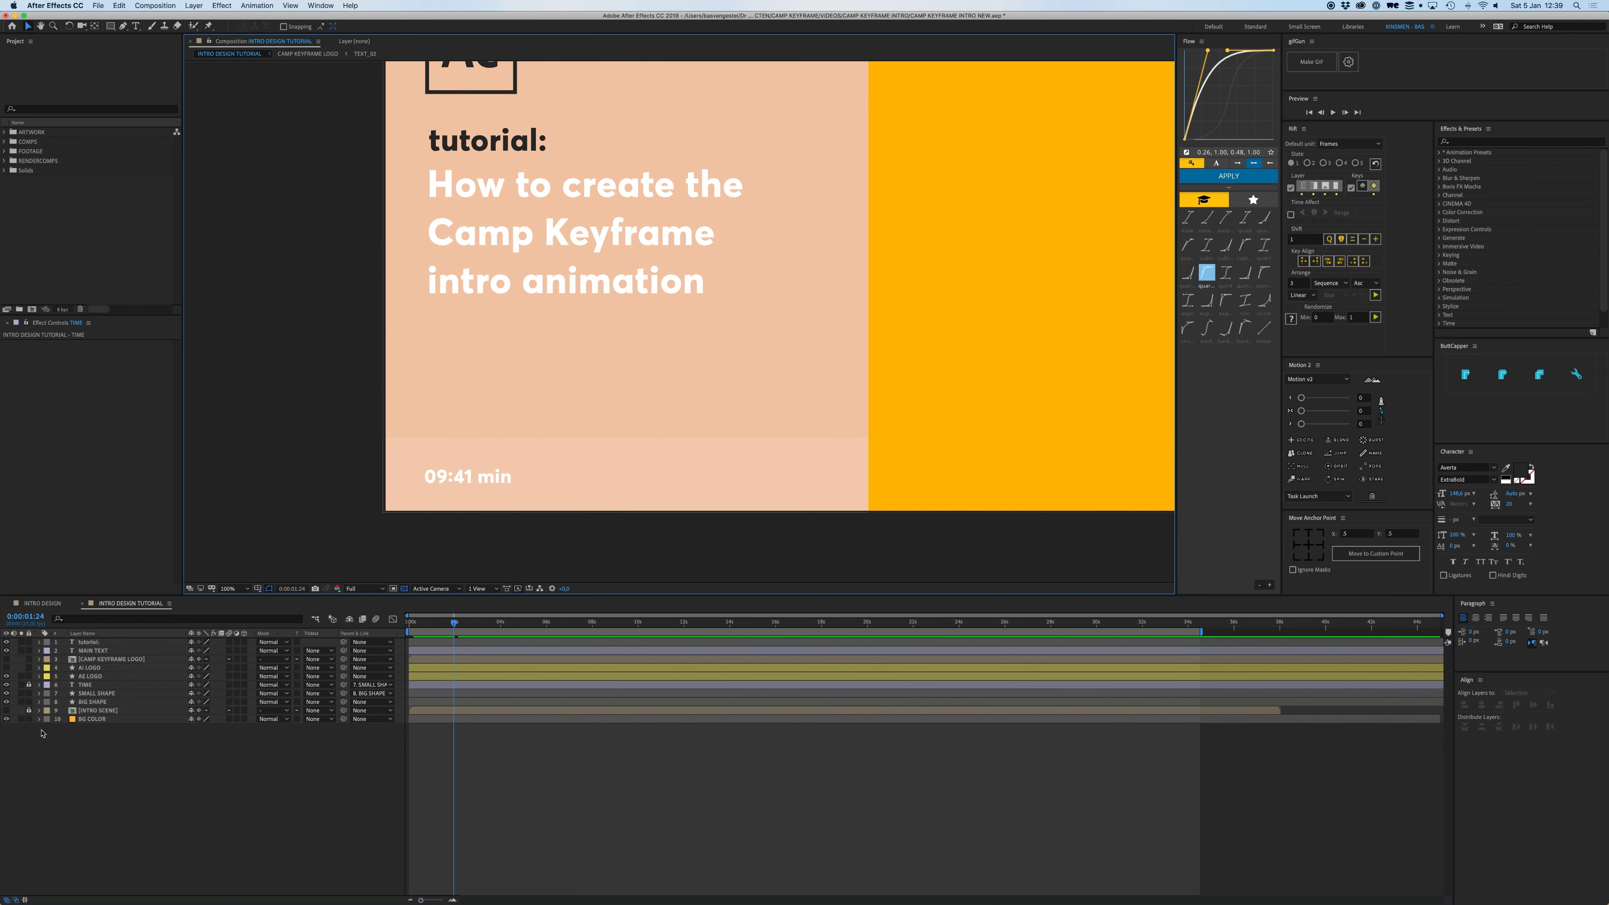
left_click(28, 719)
- Switch to the INTRO DESIGN comp and place its tab after INTRO DESIGN TUTORIAL
scroll(598, 281, "up", 6)
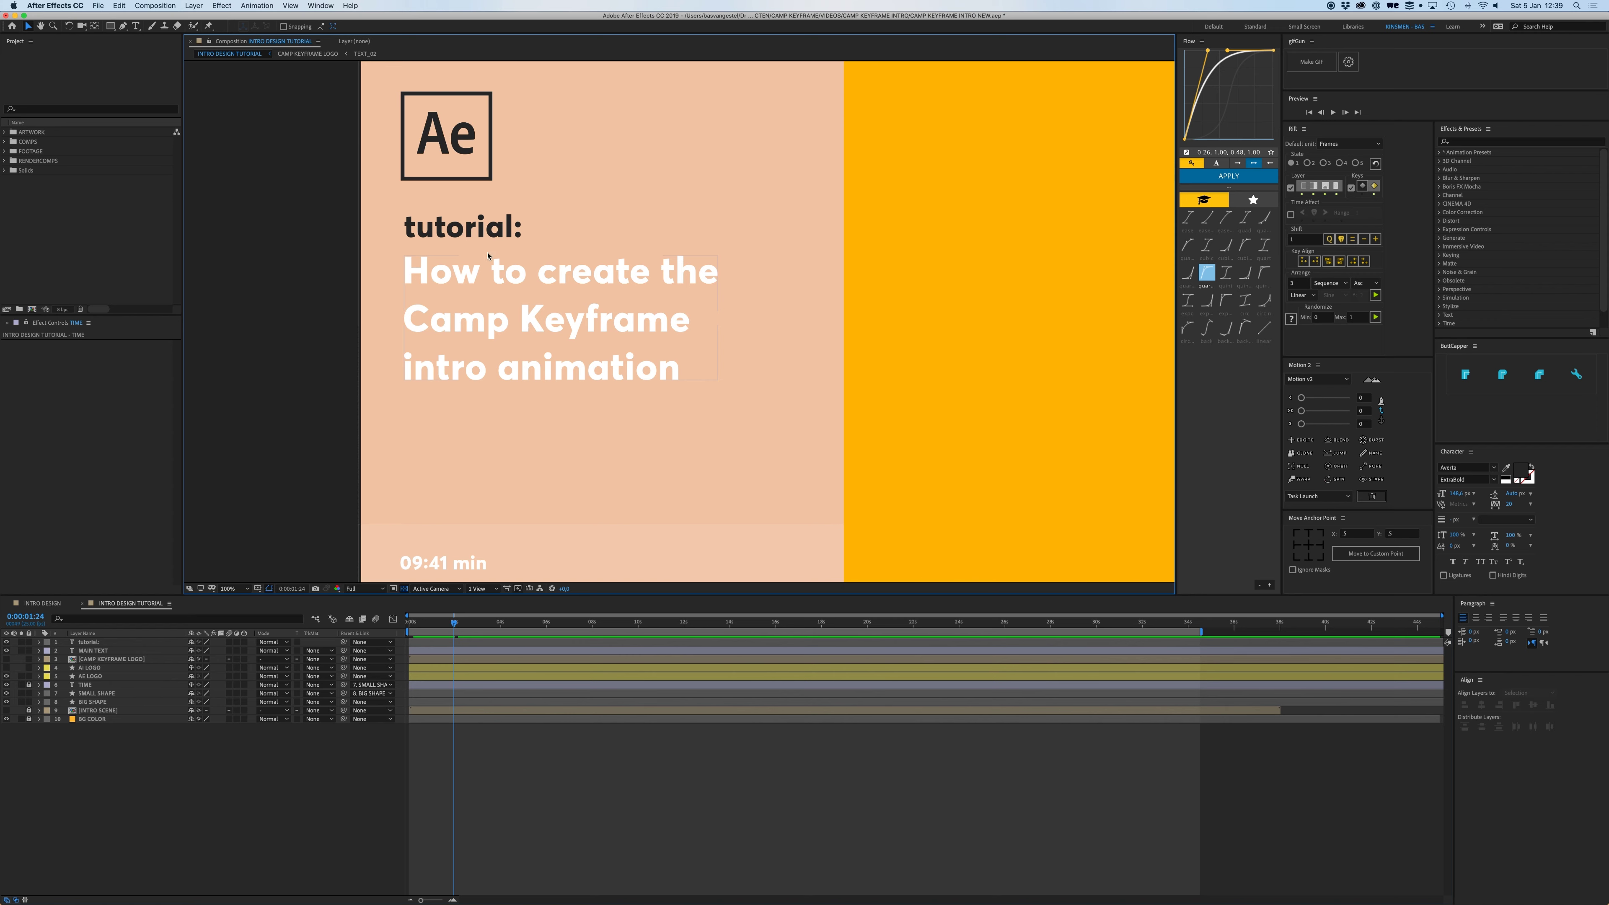
left_click(42, 603)
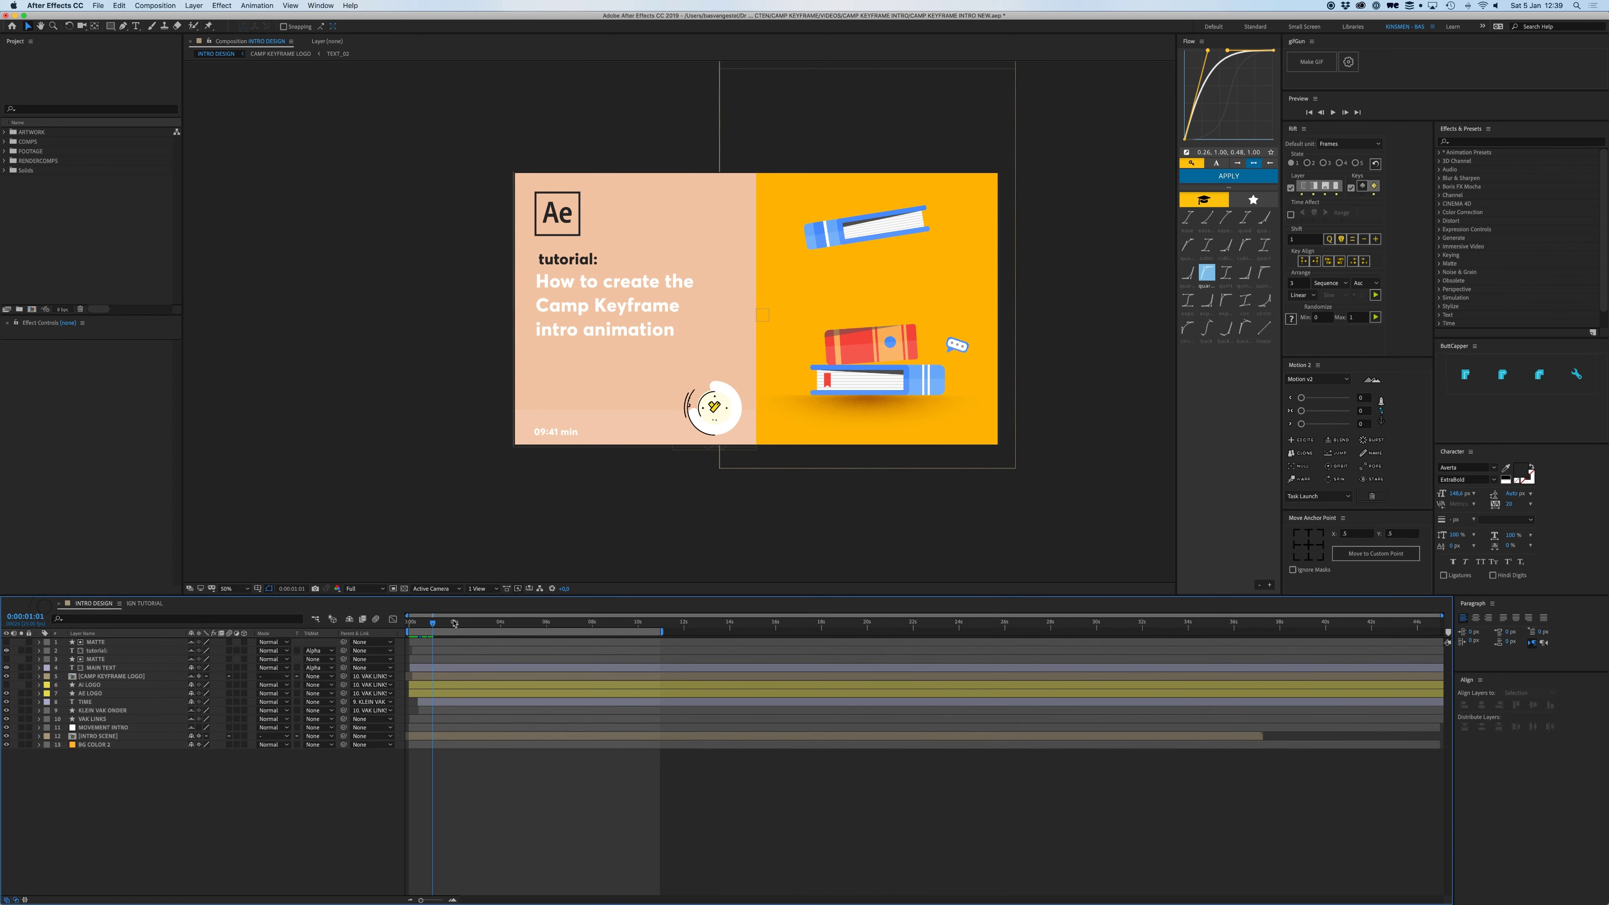
left_click(433, 625)
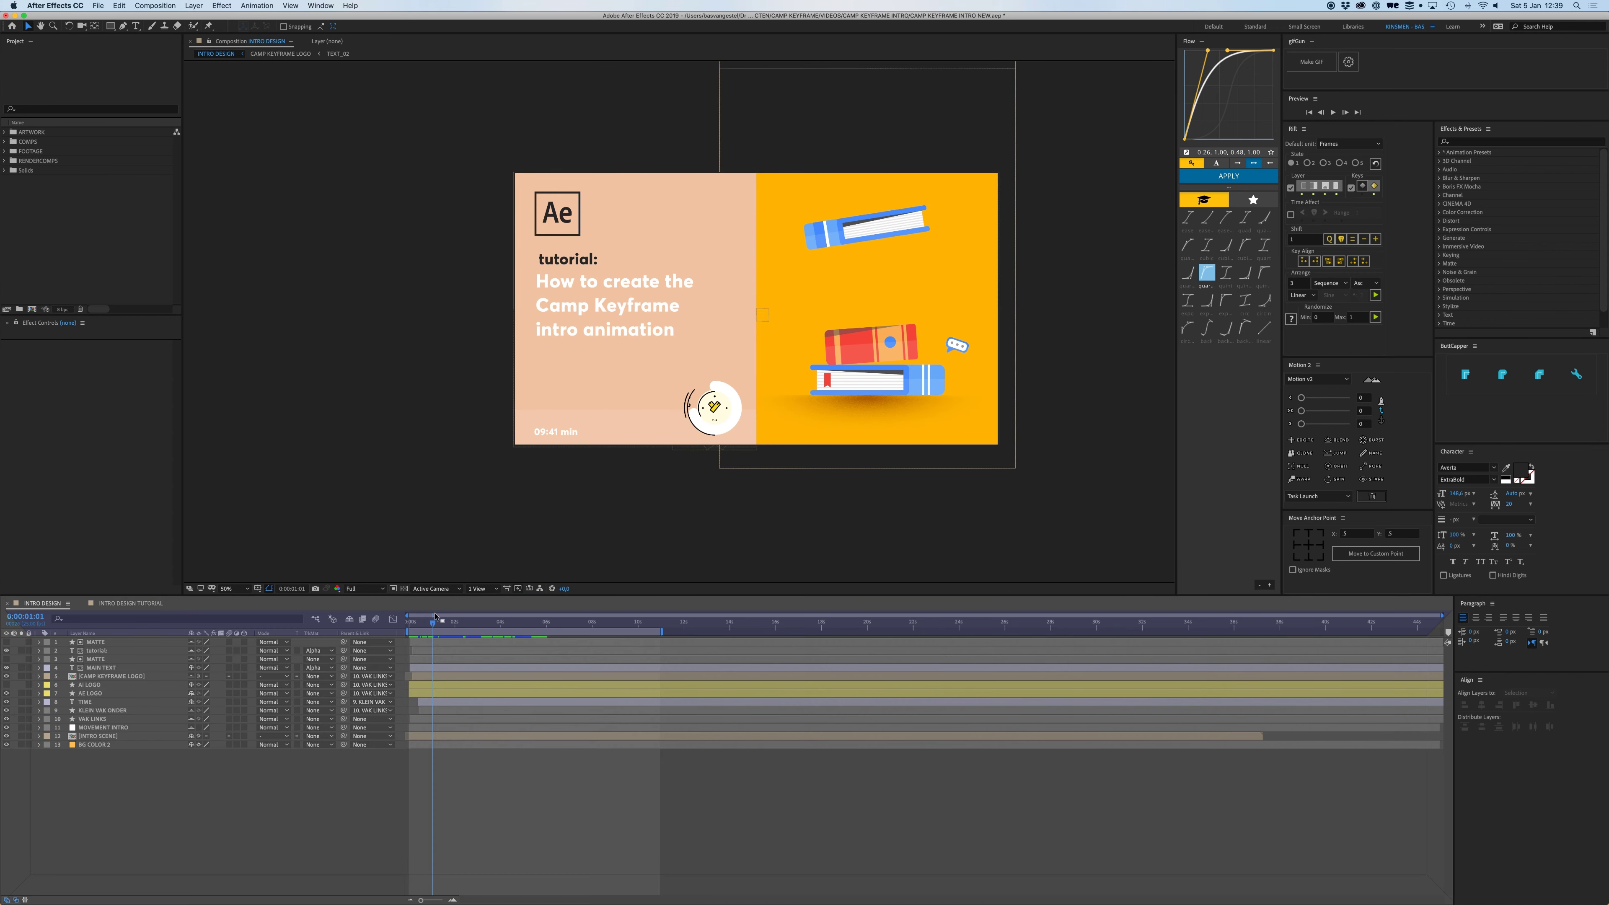
left_click_drag(436, 616, 411, 627)
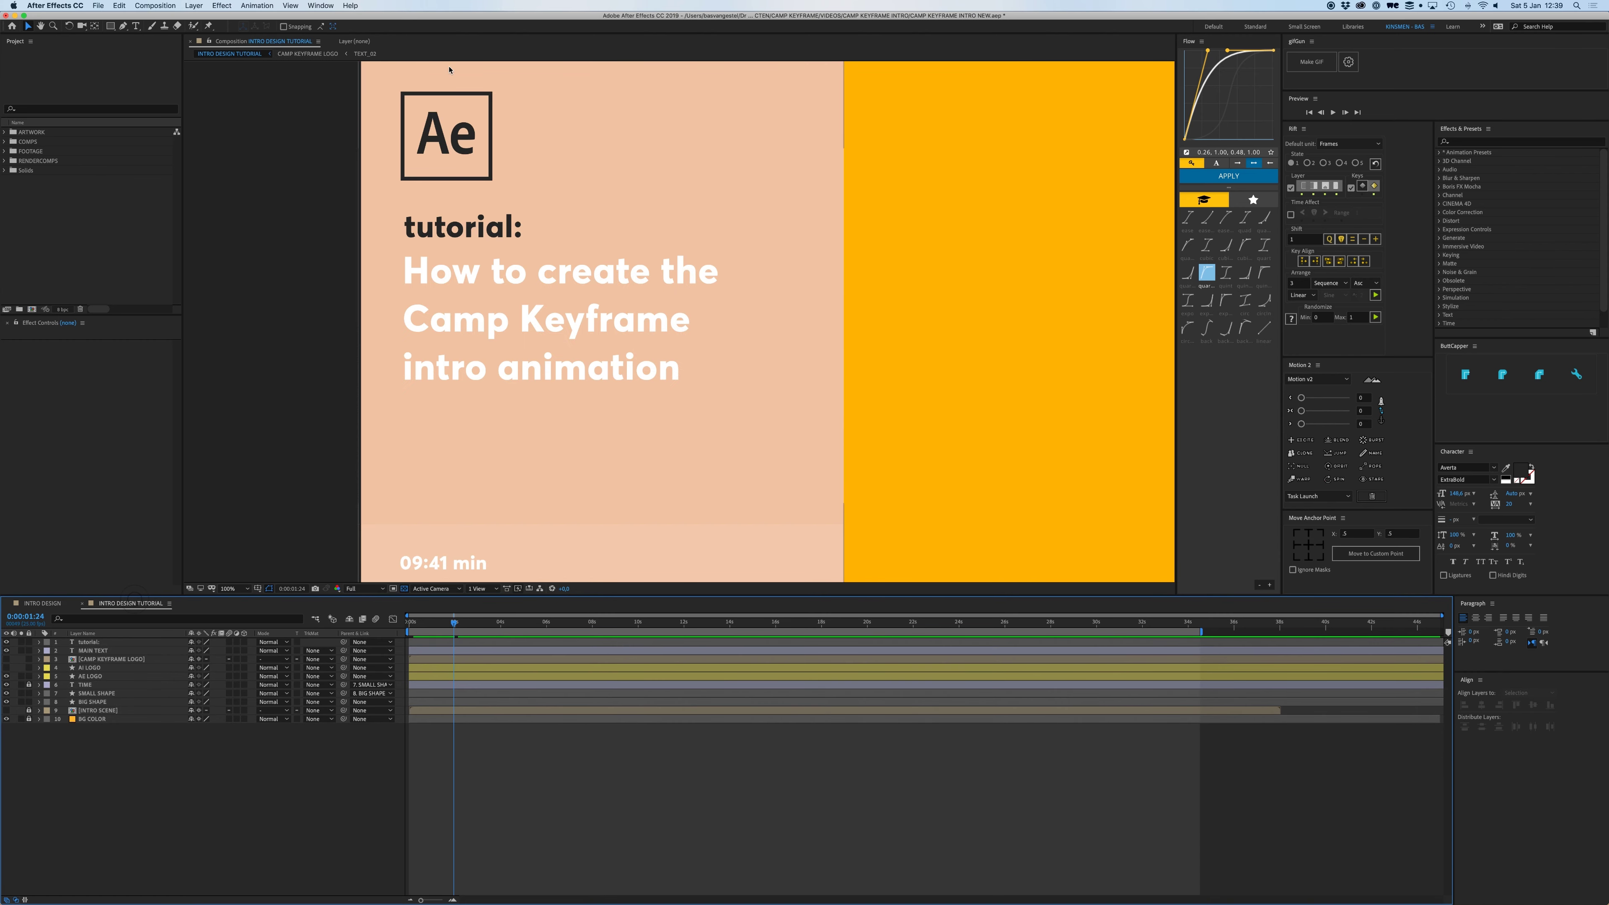
- Keyframe AE LOGO's Position from off the left edge at time zero to its resting place, eased
left_click(466, 139)
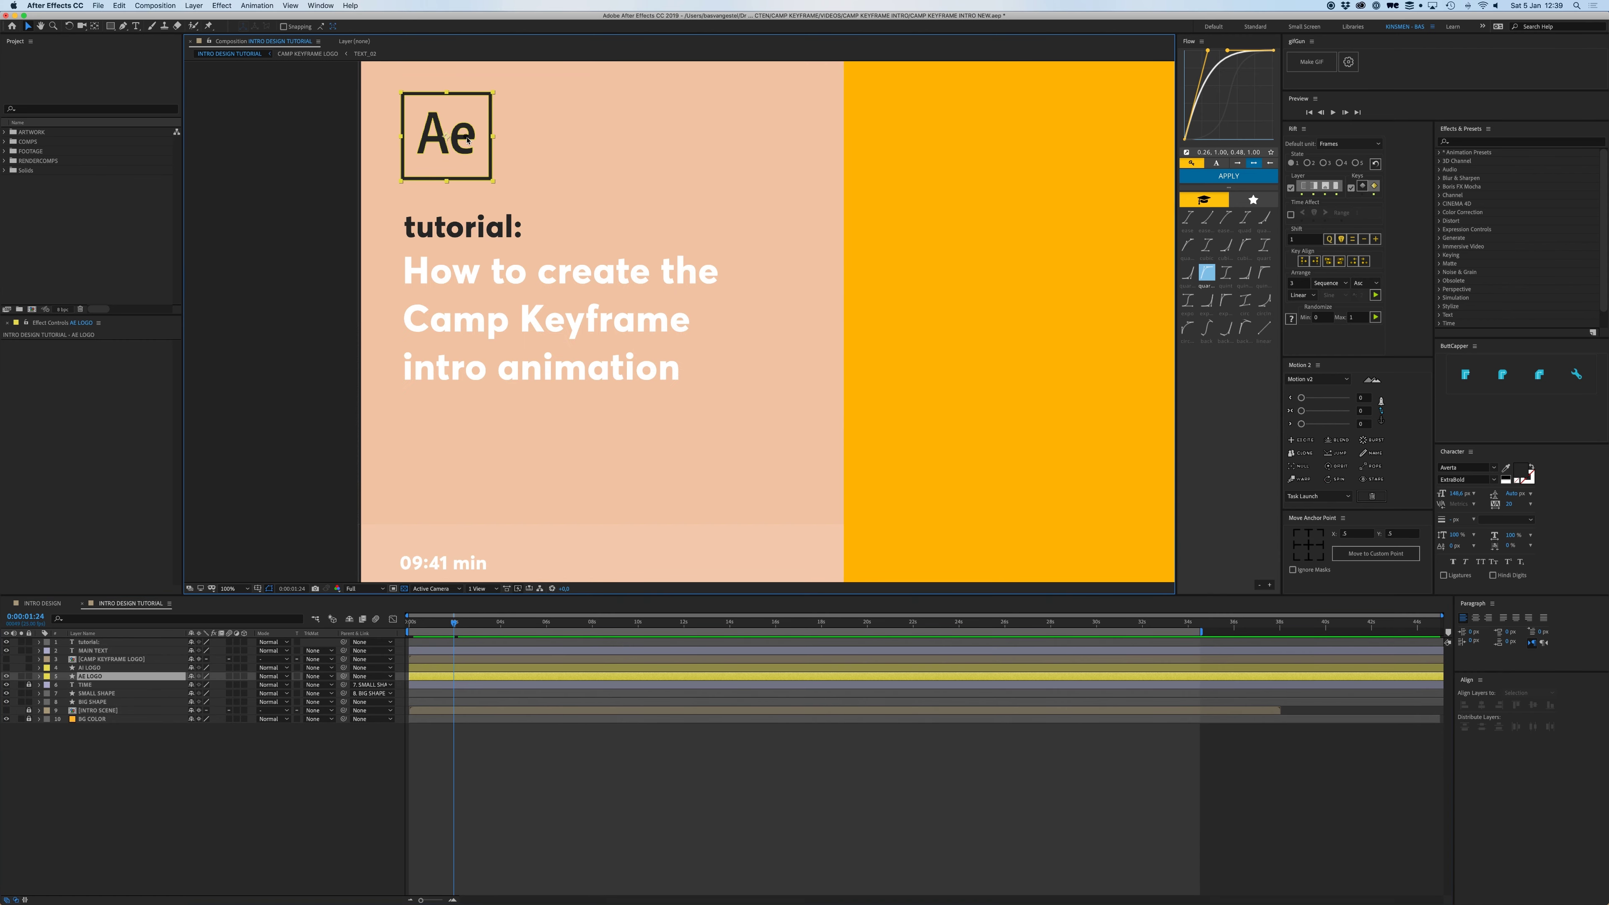
key("p")
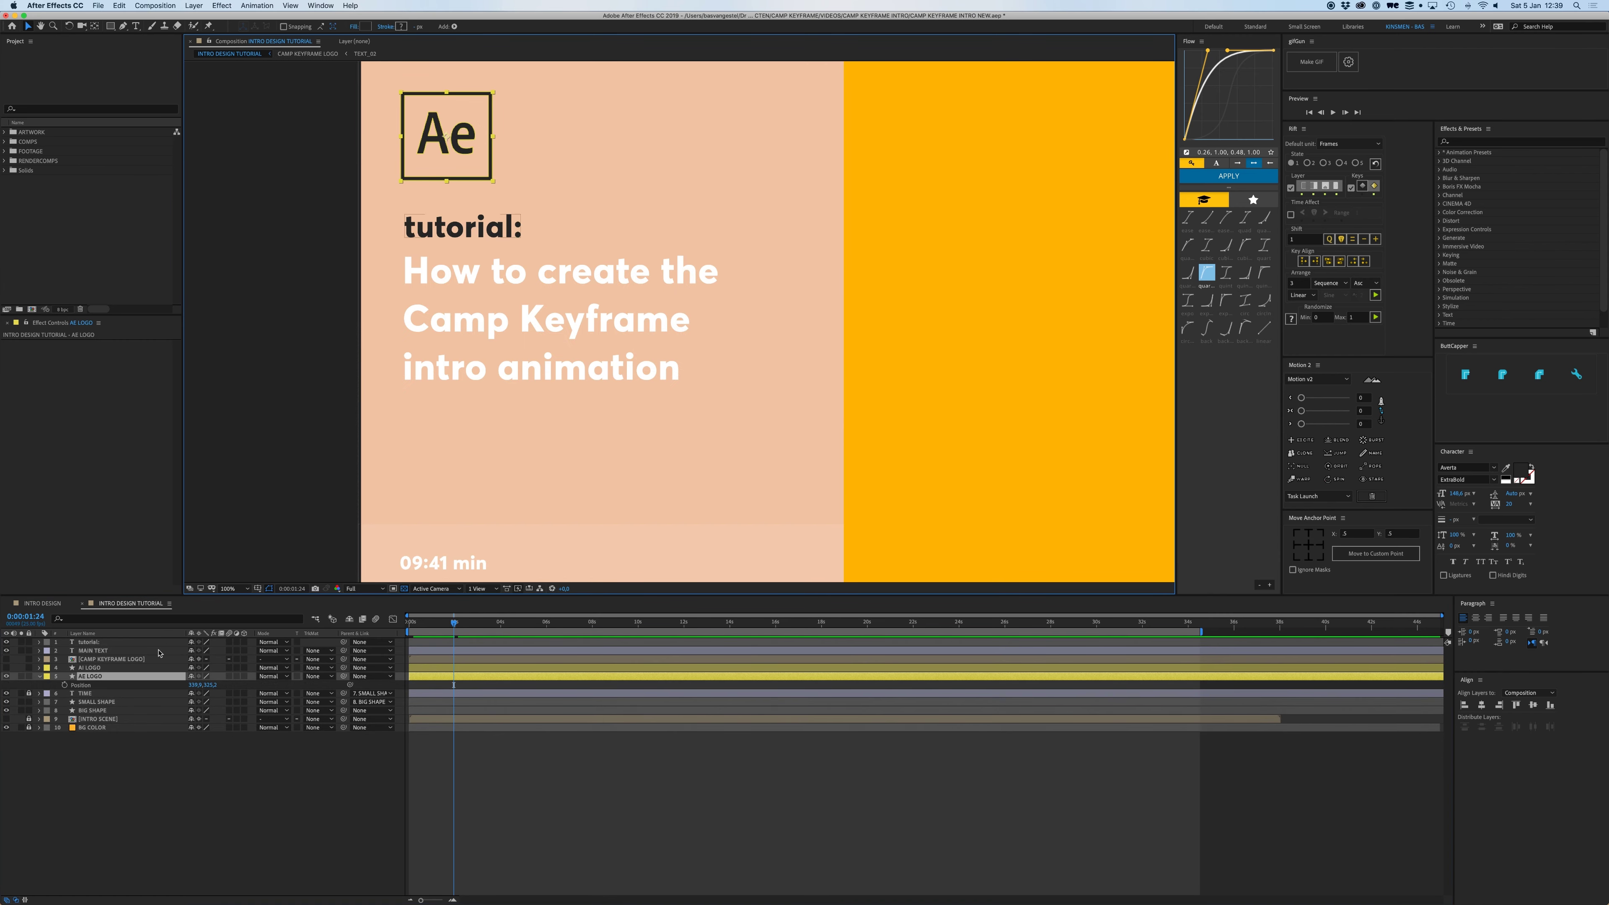
left_click(64, 684)
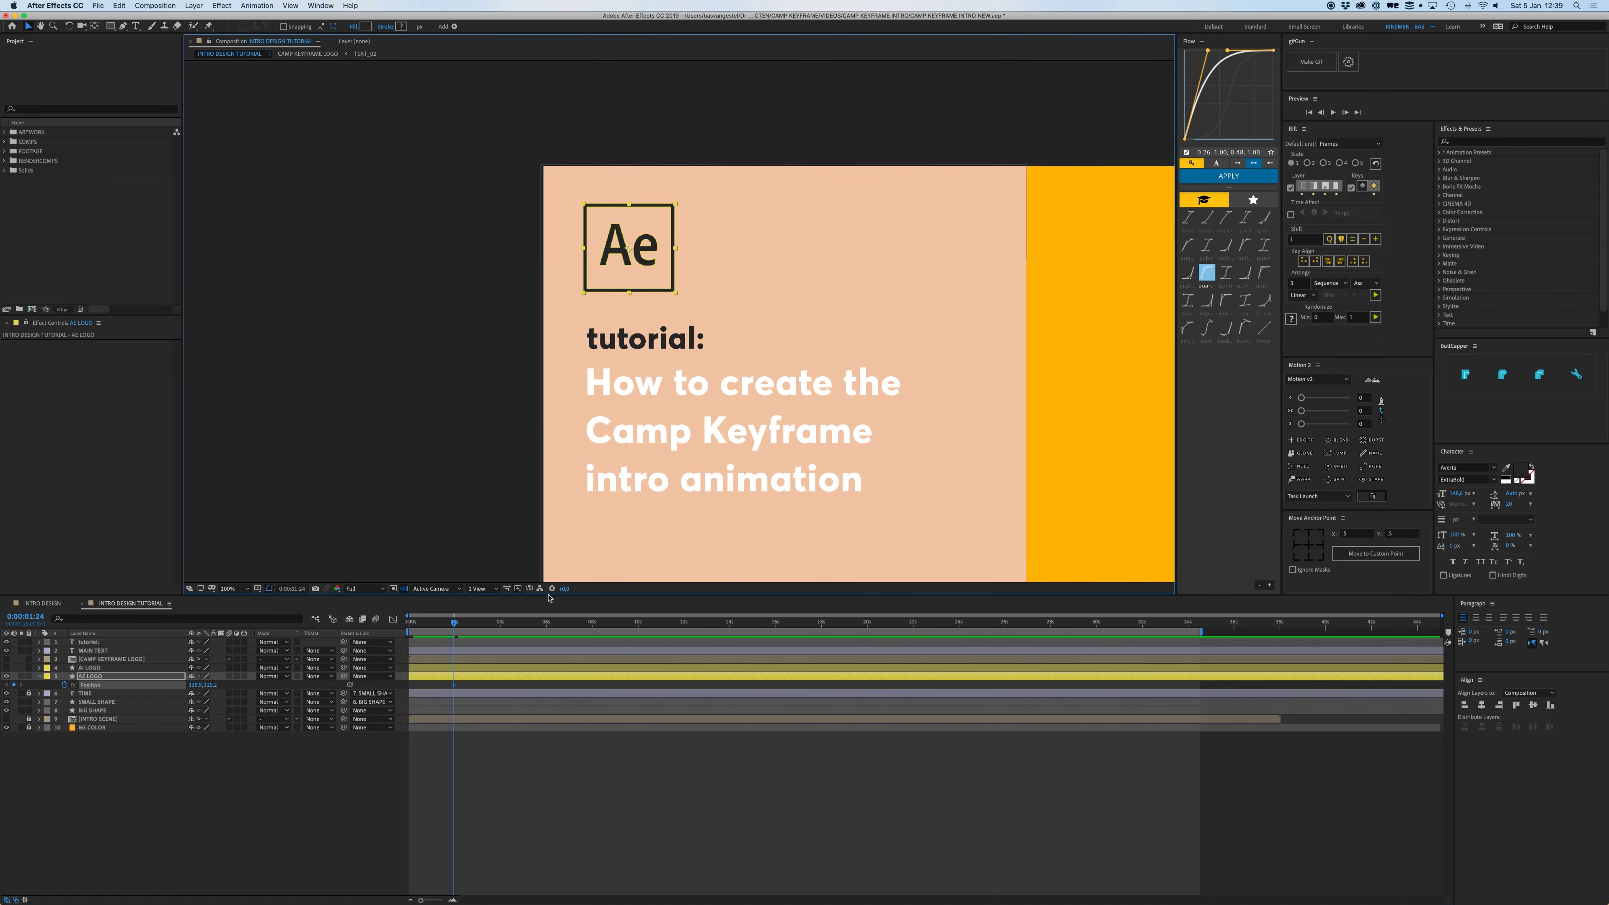
left_click_drag(451, 627, 423, 627)
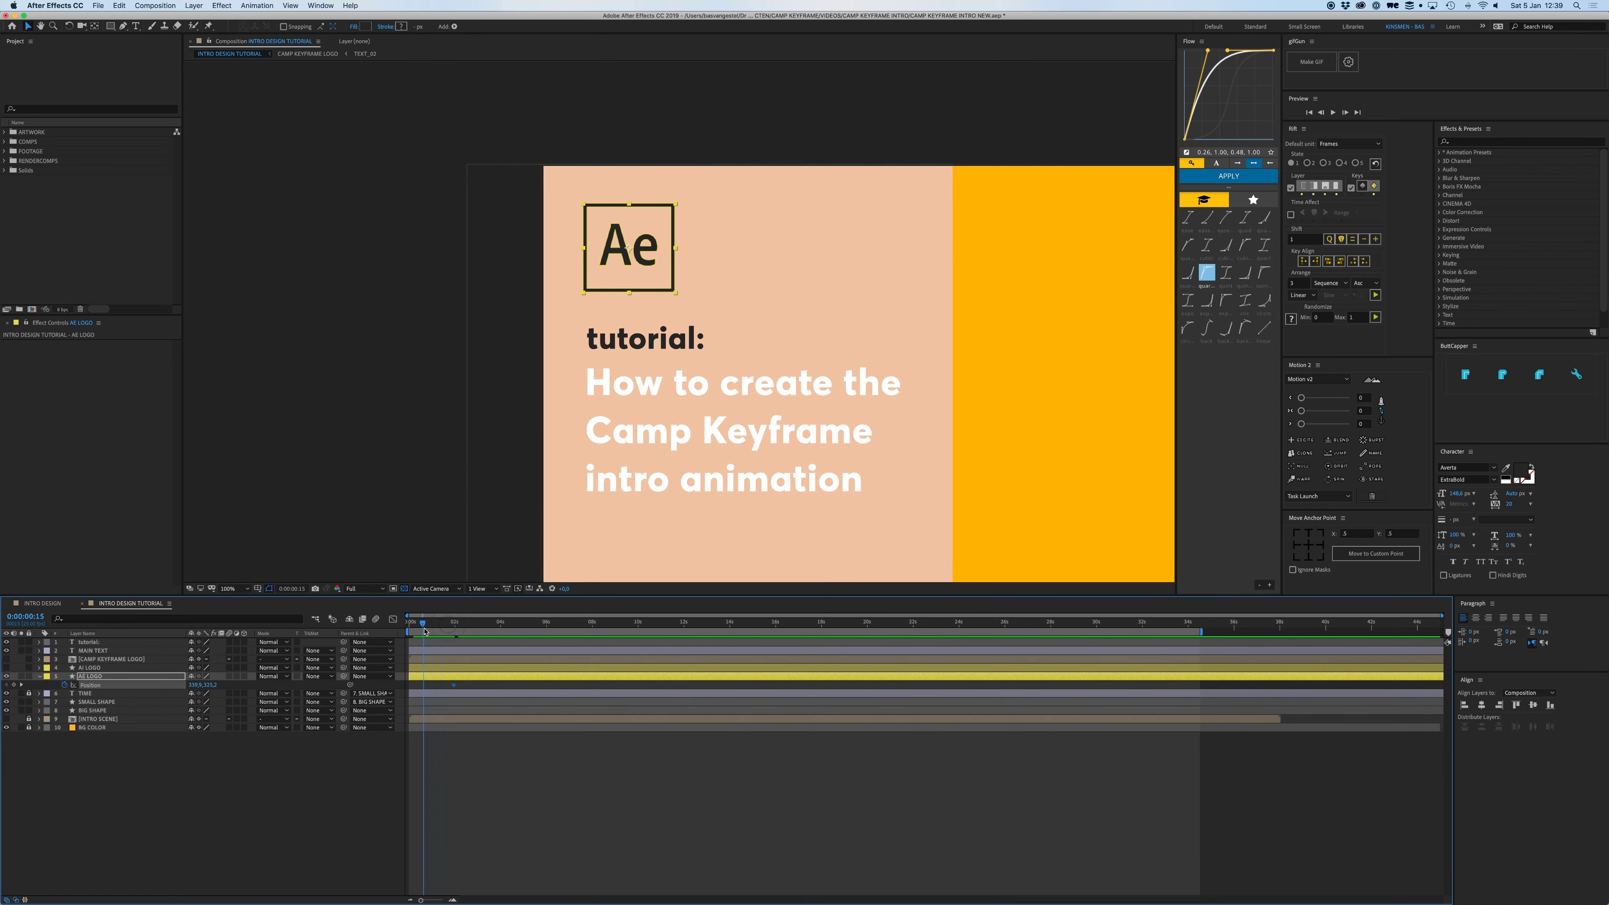
left_click_drag(620, 247, 437, 249)
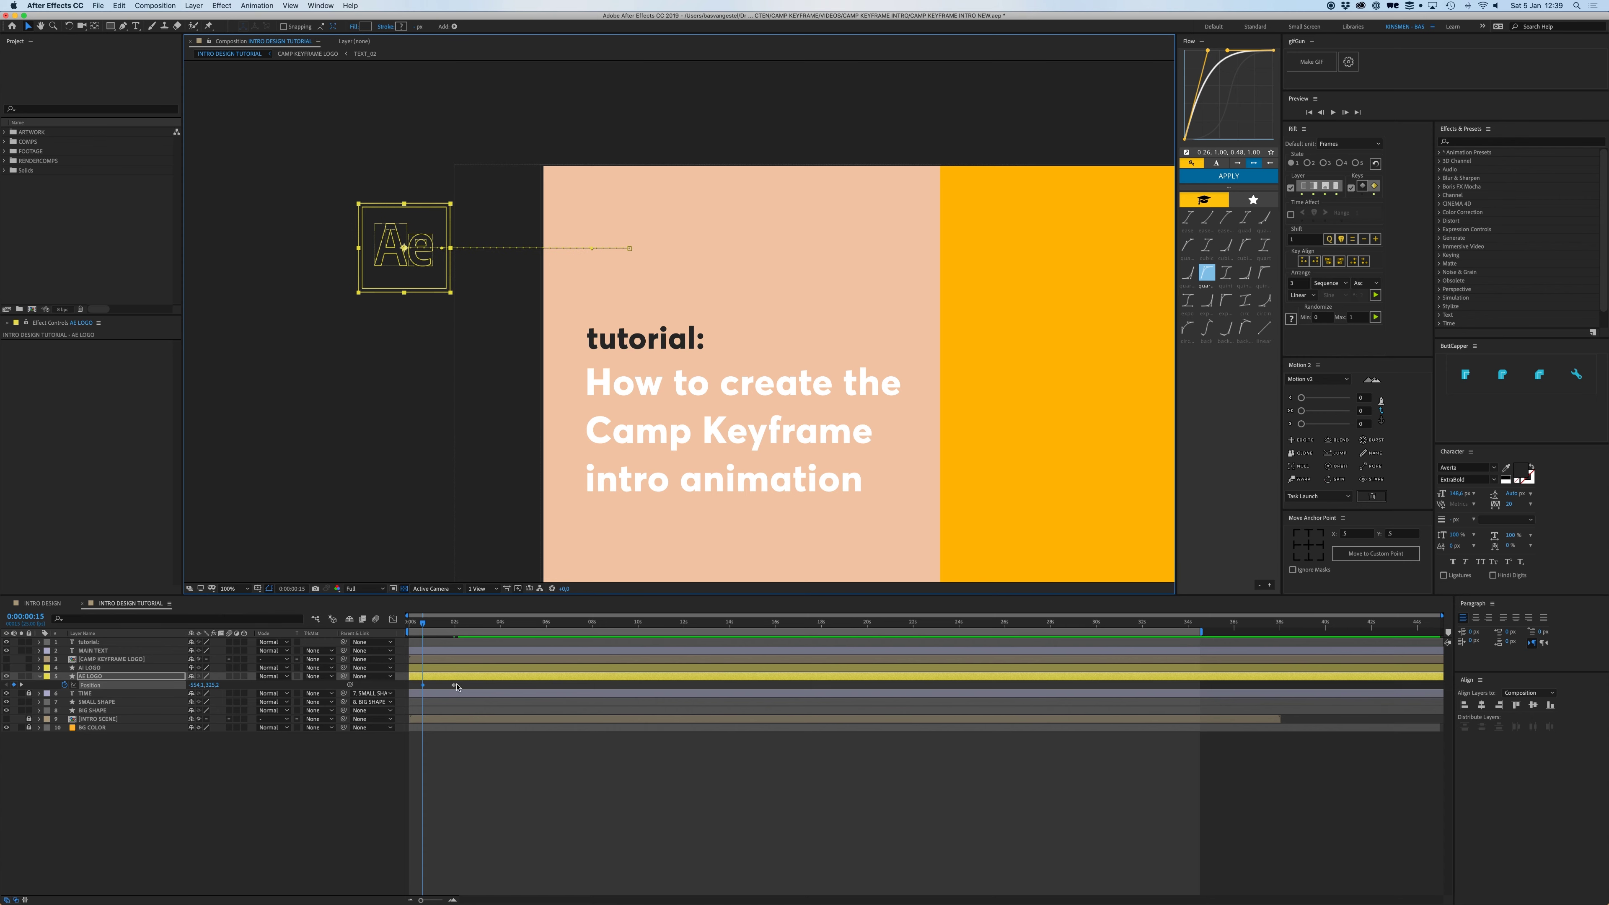
left_click_drag(422, 684, 402, 680)
left_click(1226, 176)
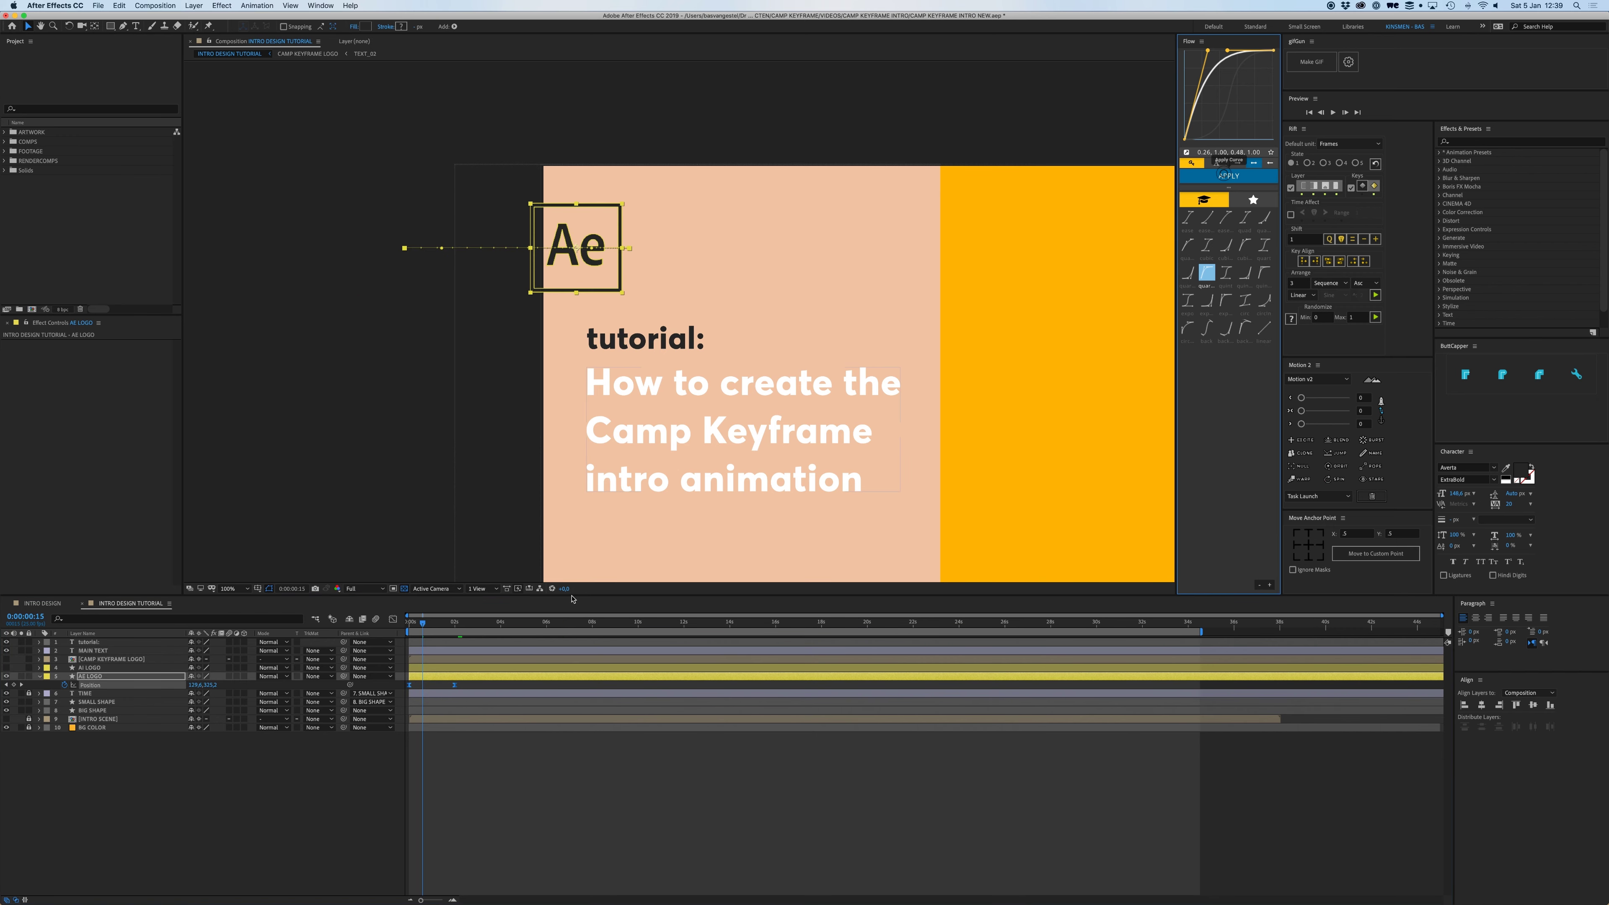
left_click(491, 740)
key("space")
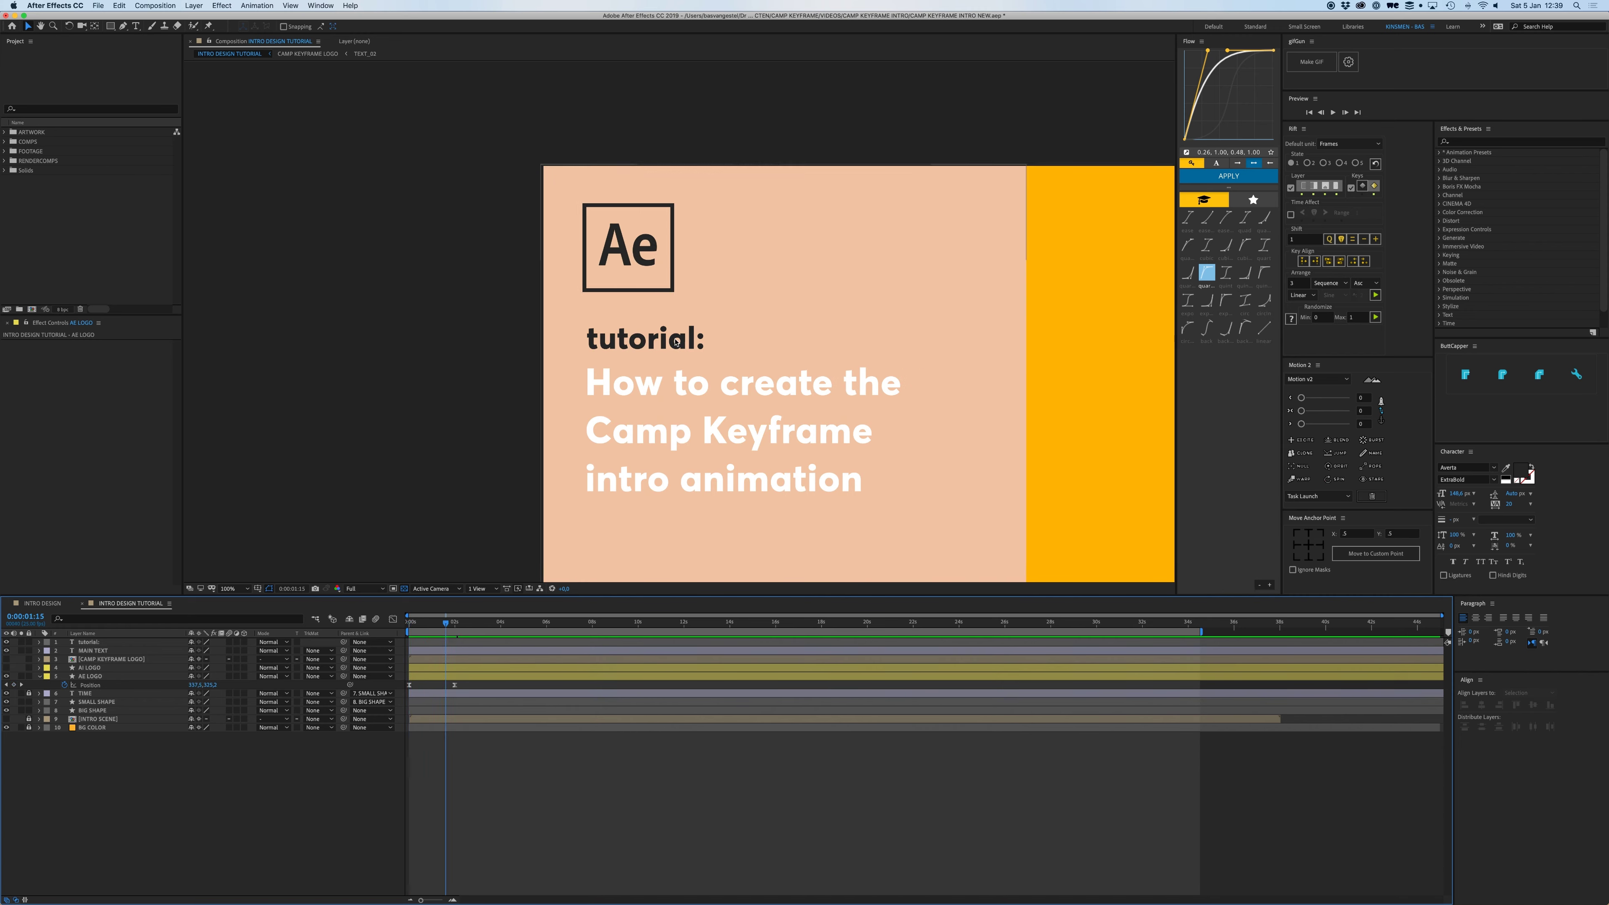
- Keyframe tutorial: and MAIN TEXT Position at 0:00:02:00, shifted right at 0:00:01:12, then ease them
left_click_drag(705, 439, 504, 338)
key("v")
left_click(443, 242)
left_click(466, 299, "shift")
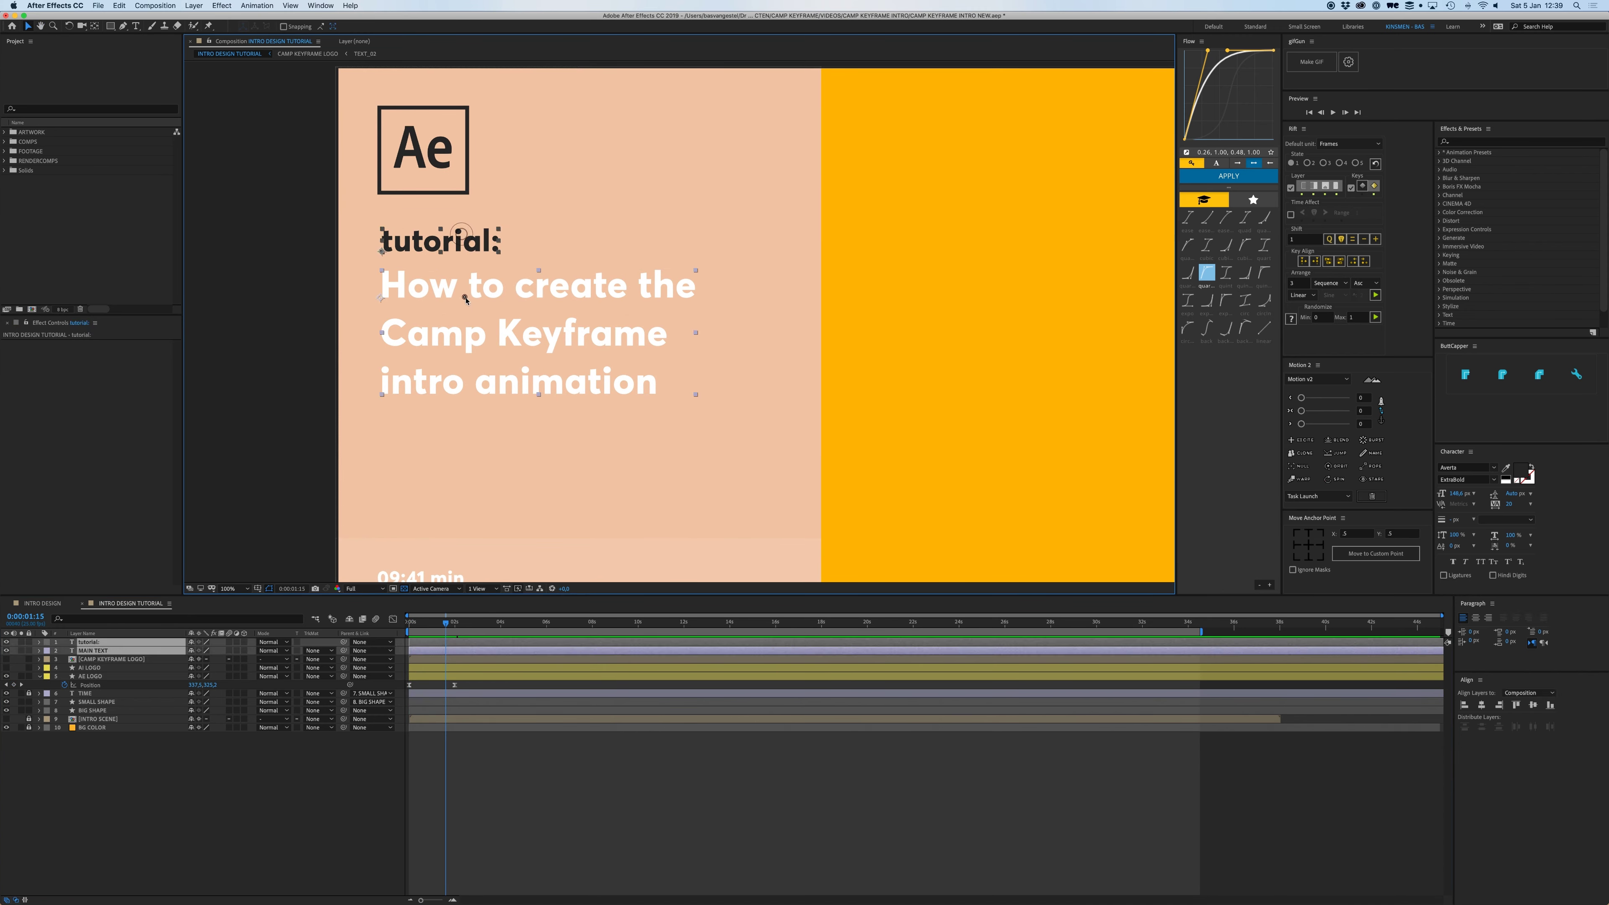
key("p")
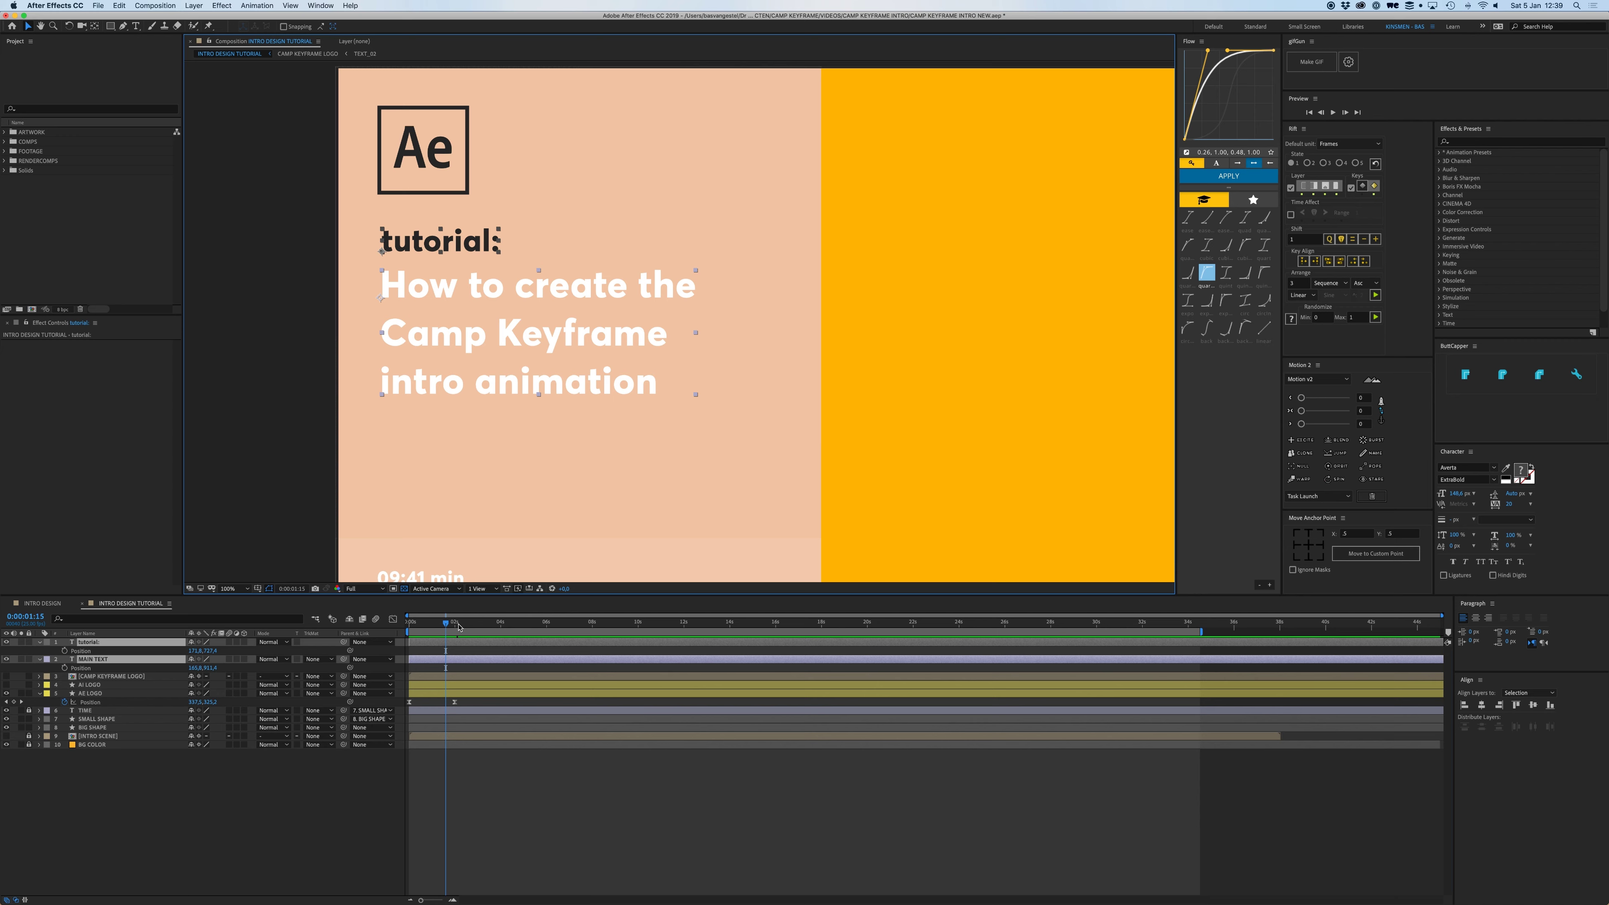
key("k")
left_click(65, 651)
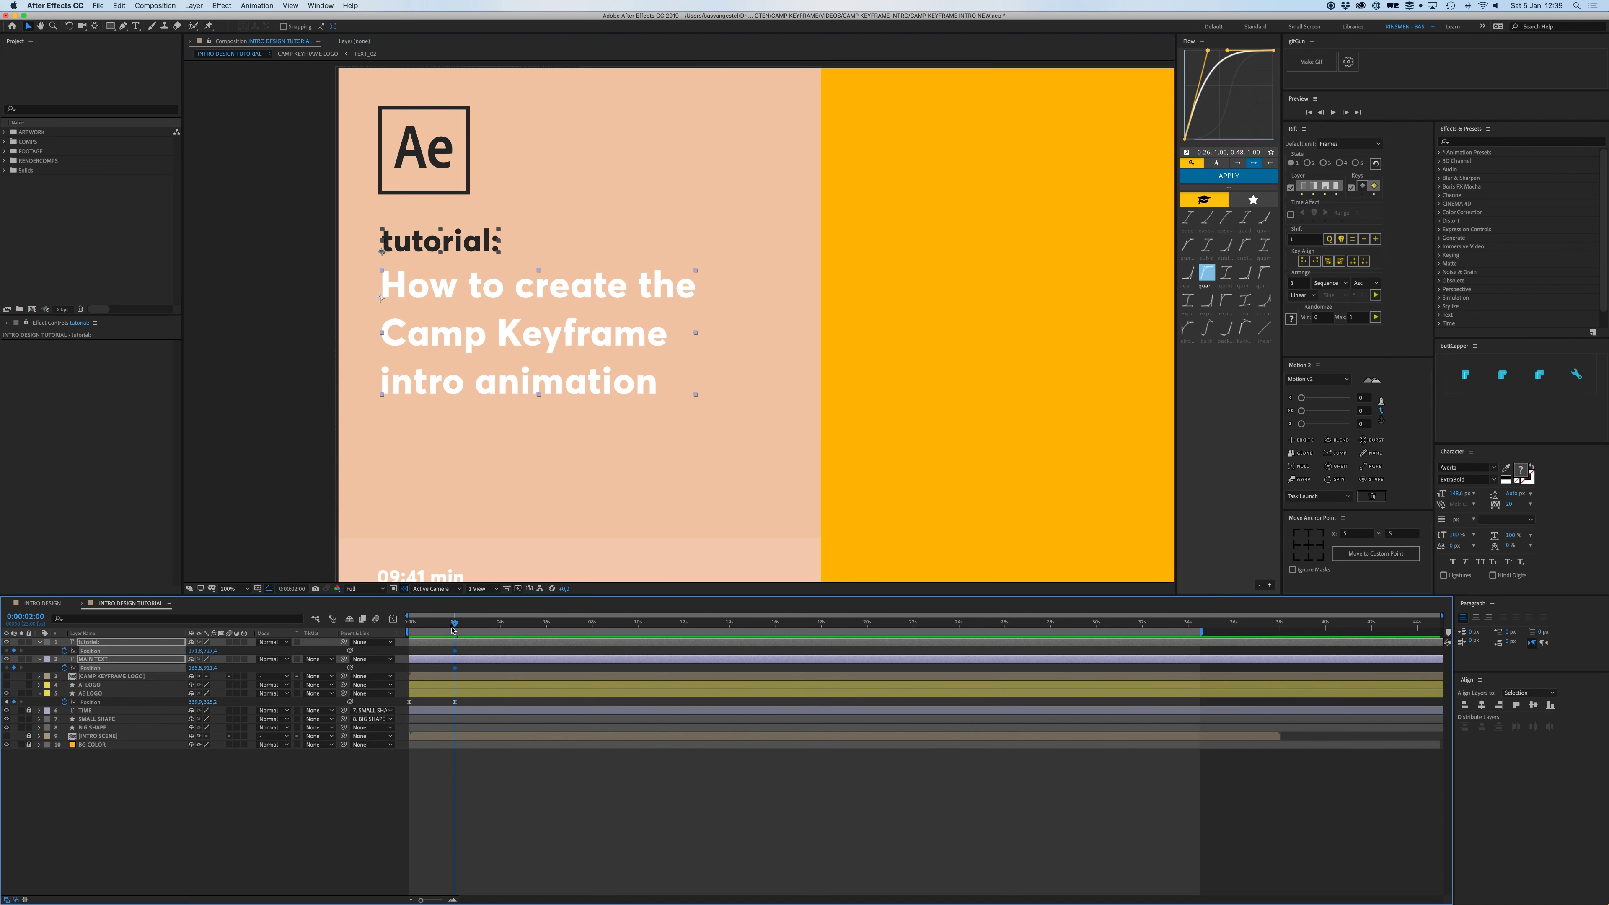
left_click_drag(452, 630, 442, 629)
left_click_drag(396, 241, 759, 259)
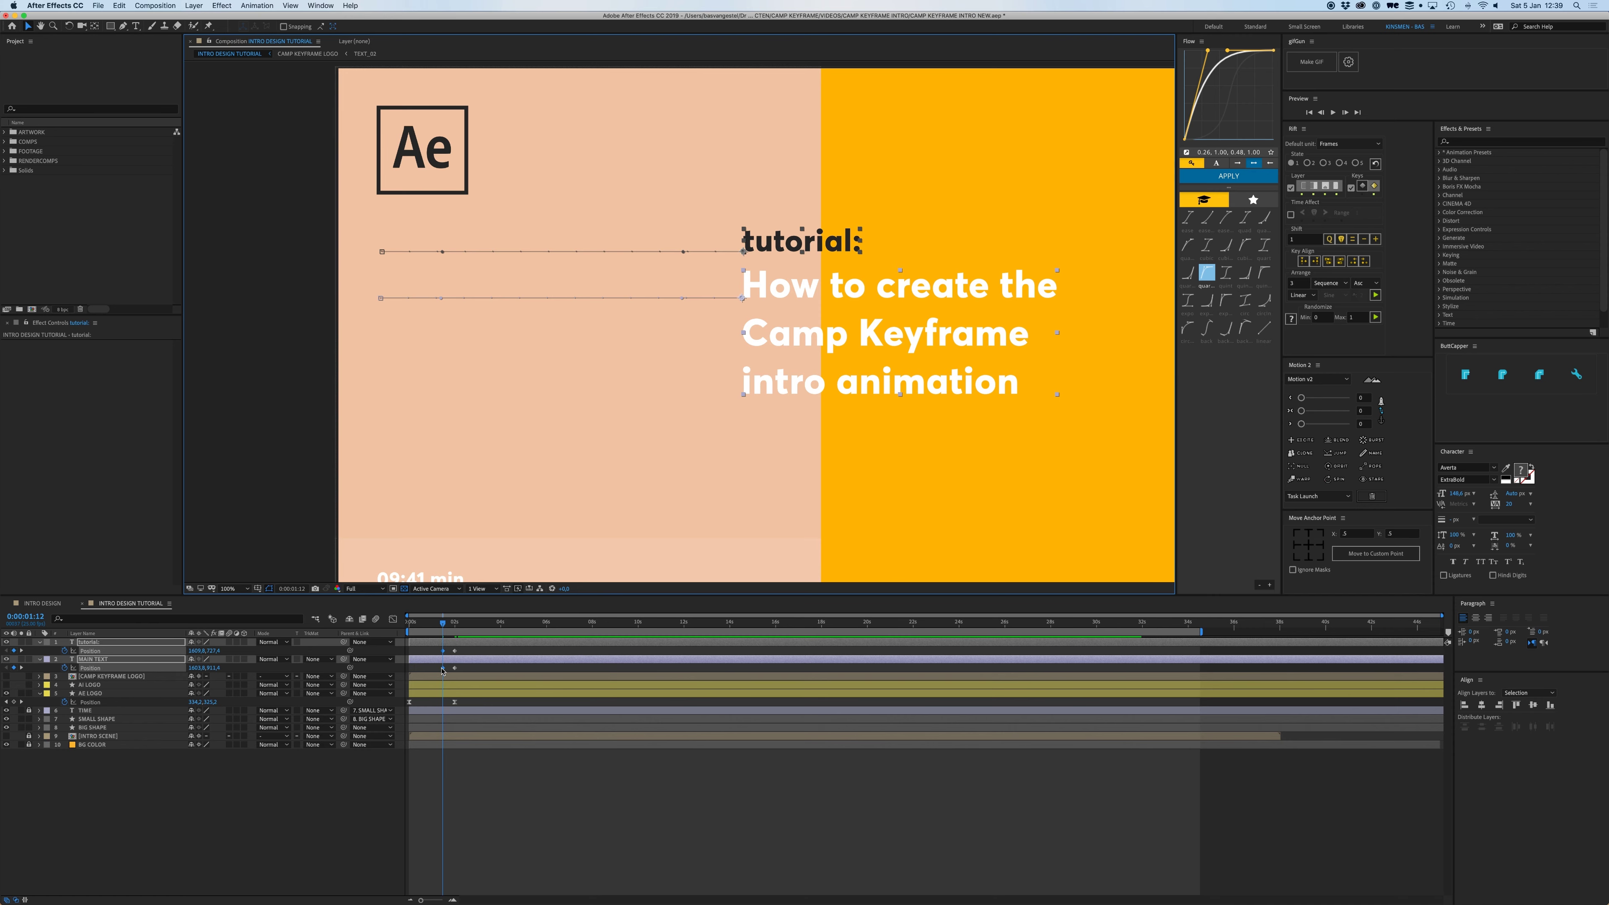
mouse_move(442, 669)
left_mouse_down()
mouse_move(410, 669)
mouse_move(466, 673)
left_mouse_up()
left_click(1239, 175)
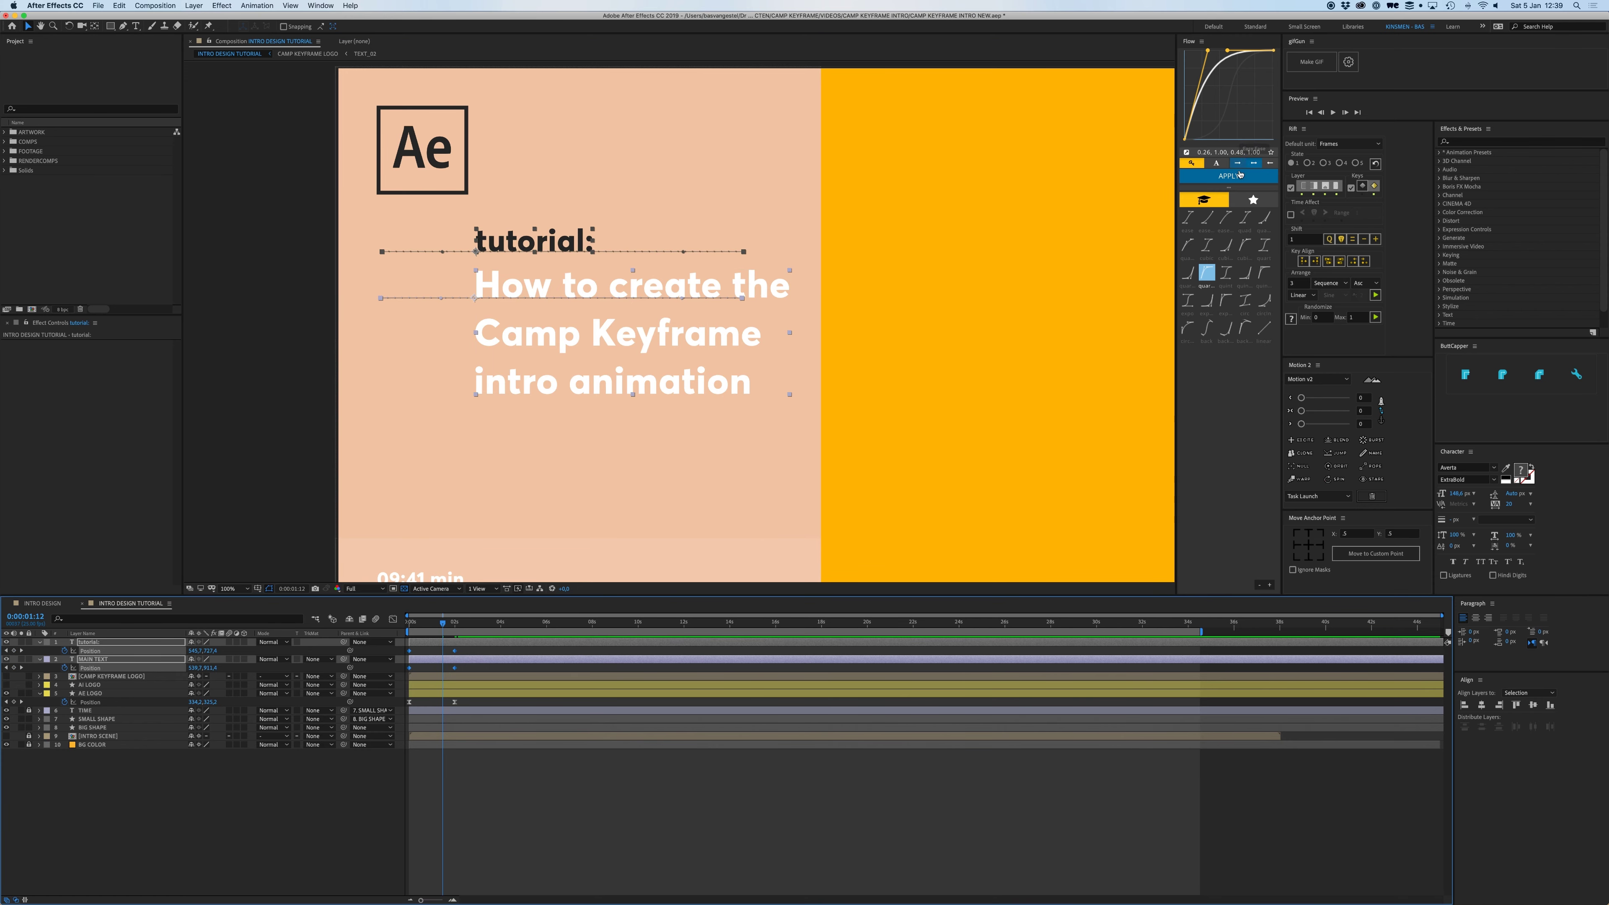
- Fit the whole composition in the viewer and preview from the first frame
left_click(647, 797)
key("comma")
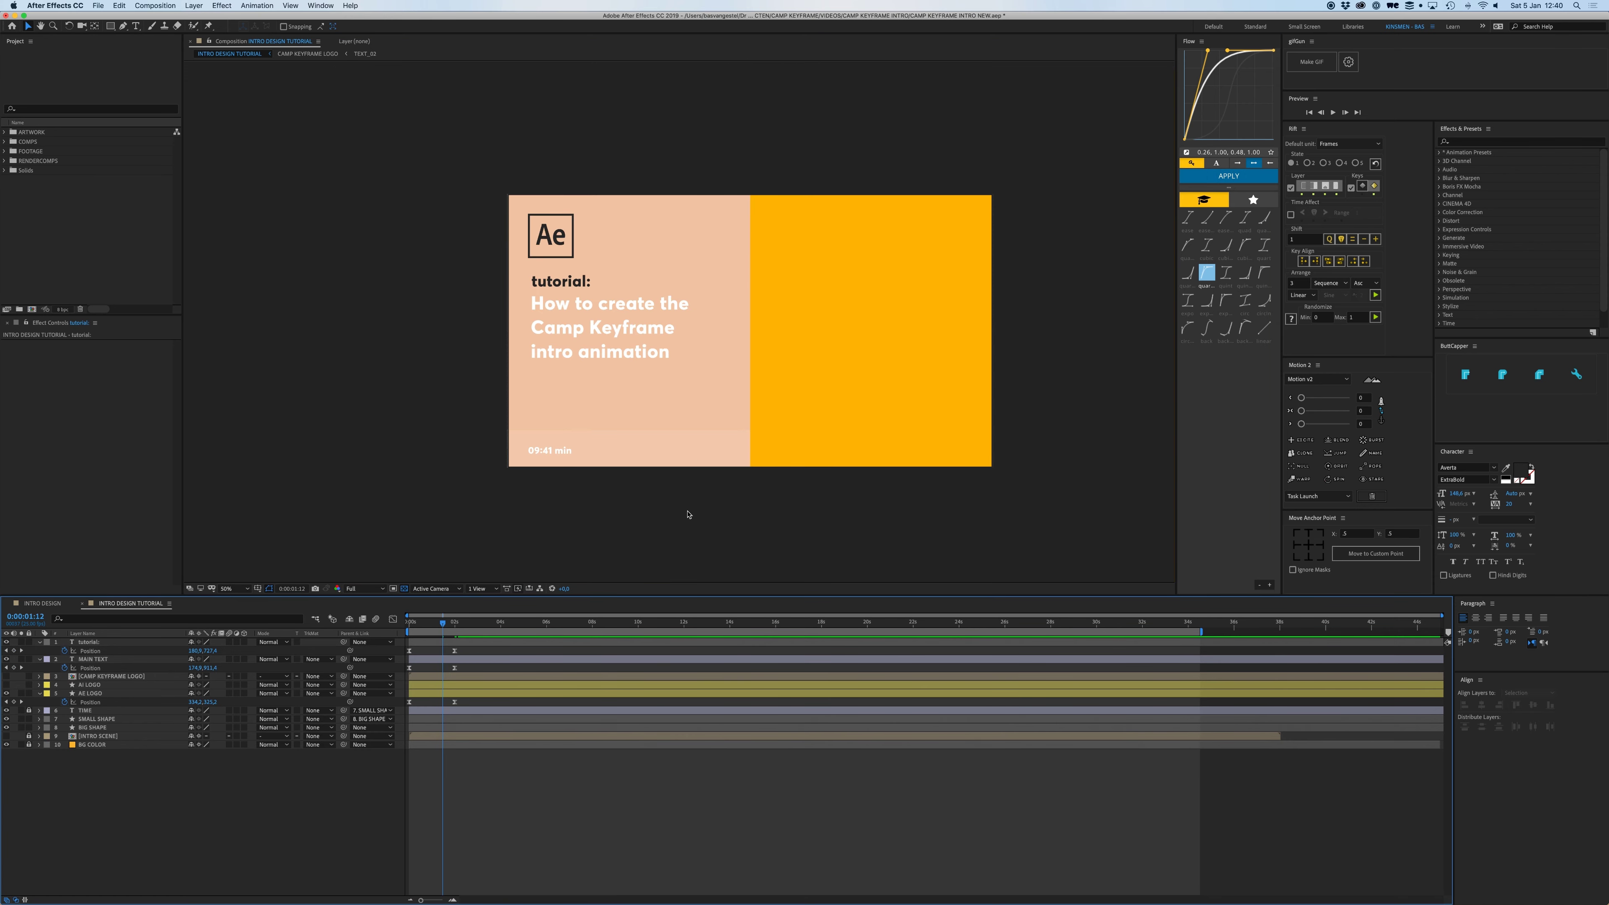
left_click(233, 588)
left_click(237, 476)
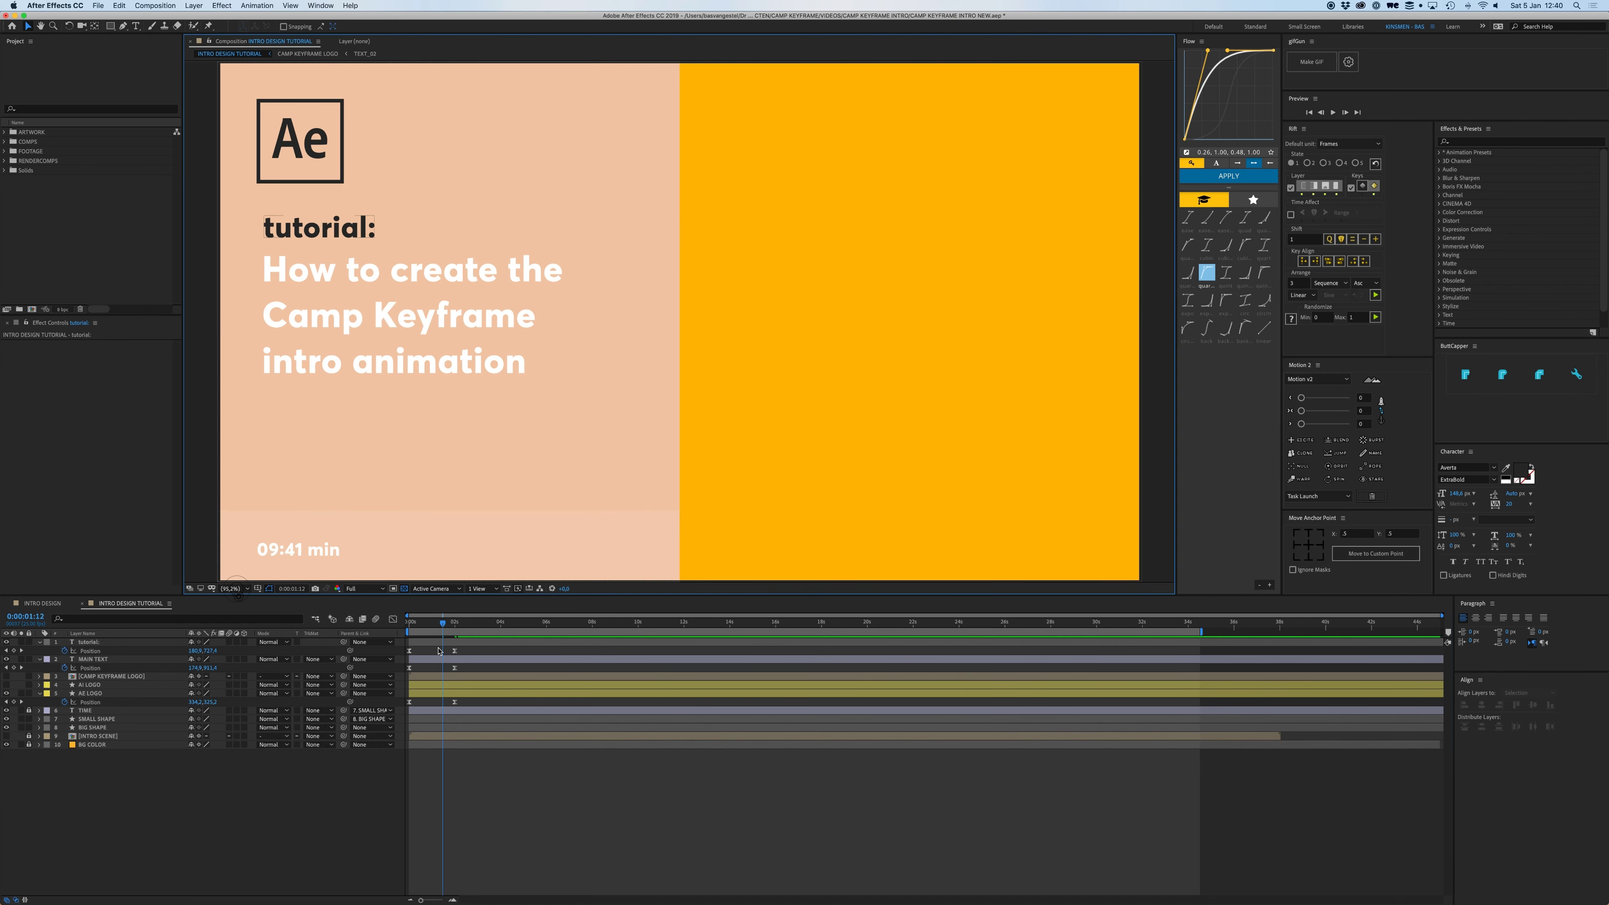
left_click_drag(433, 627, 398, 629)
key("space")
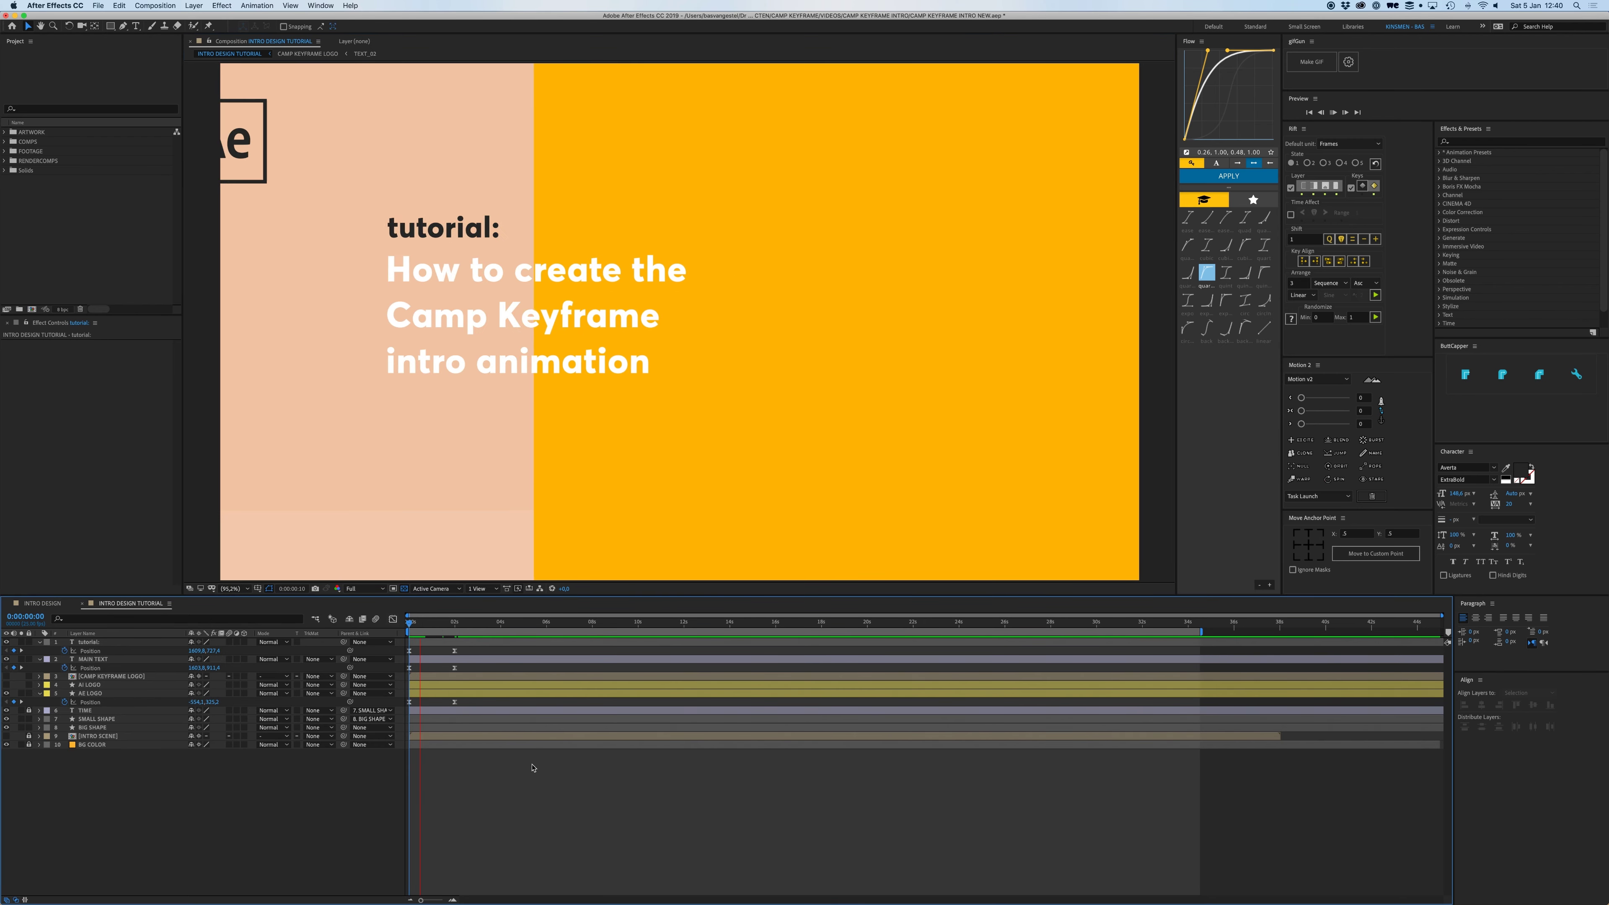
- Nudge the tutorial: layer slightly later in time and replay the preview from the start
left_click(432, 643)
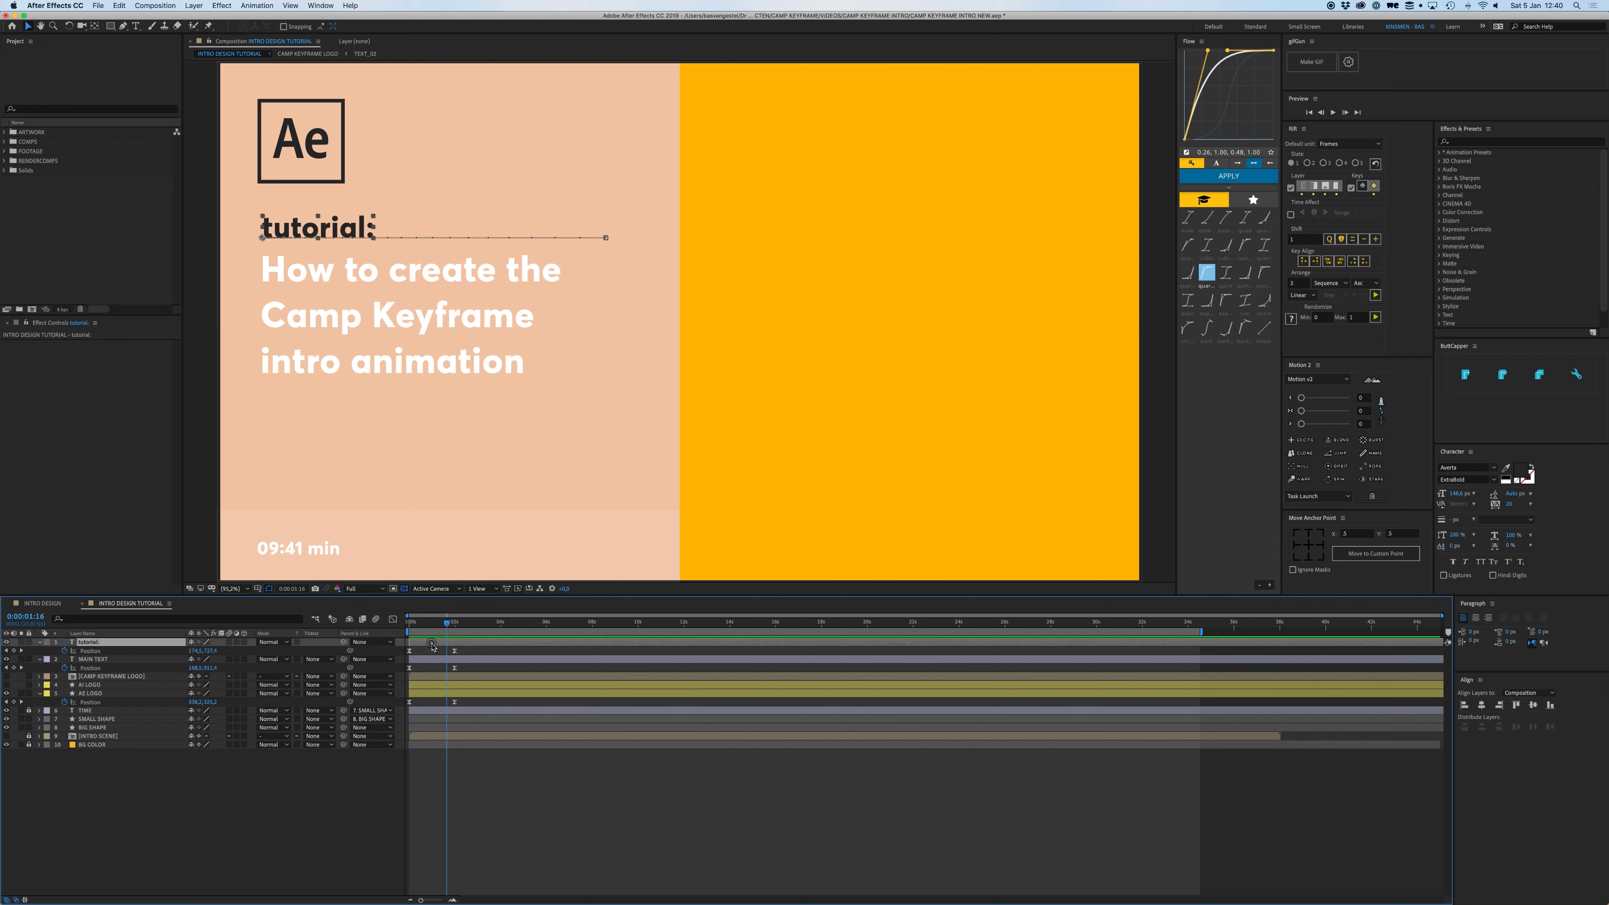
left_click_drag(432, 643, 433, 644)
left_click(452, 900)
left_click(413, 626)
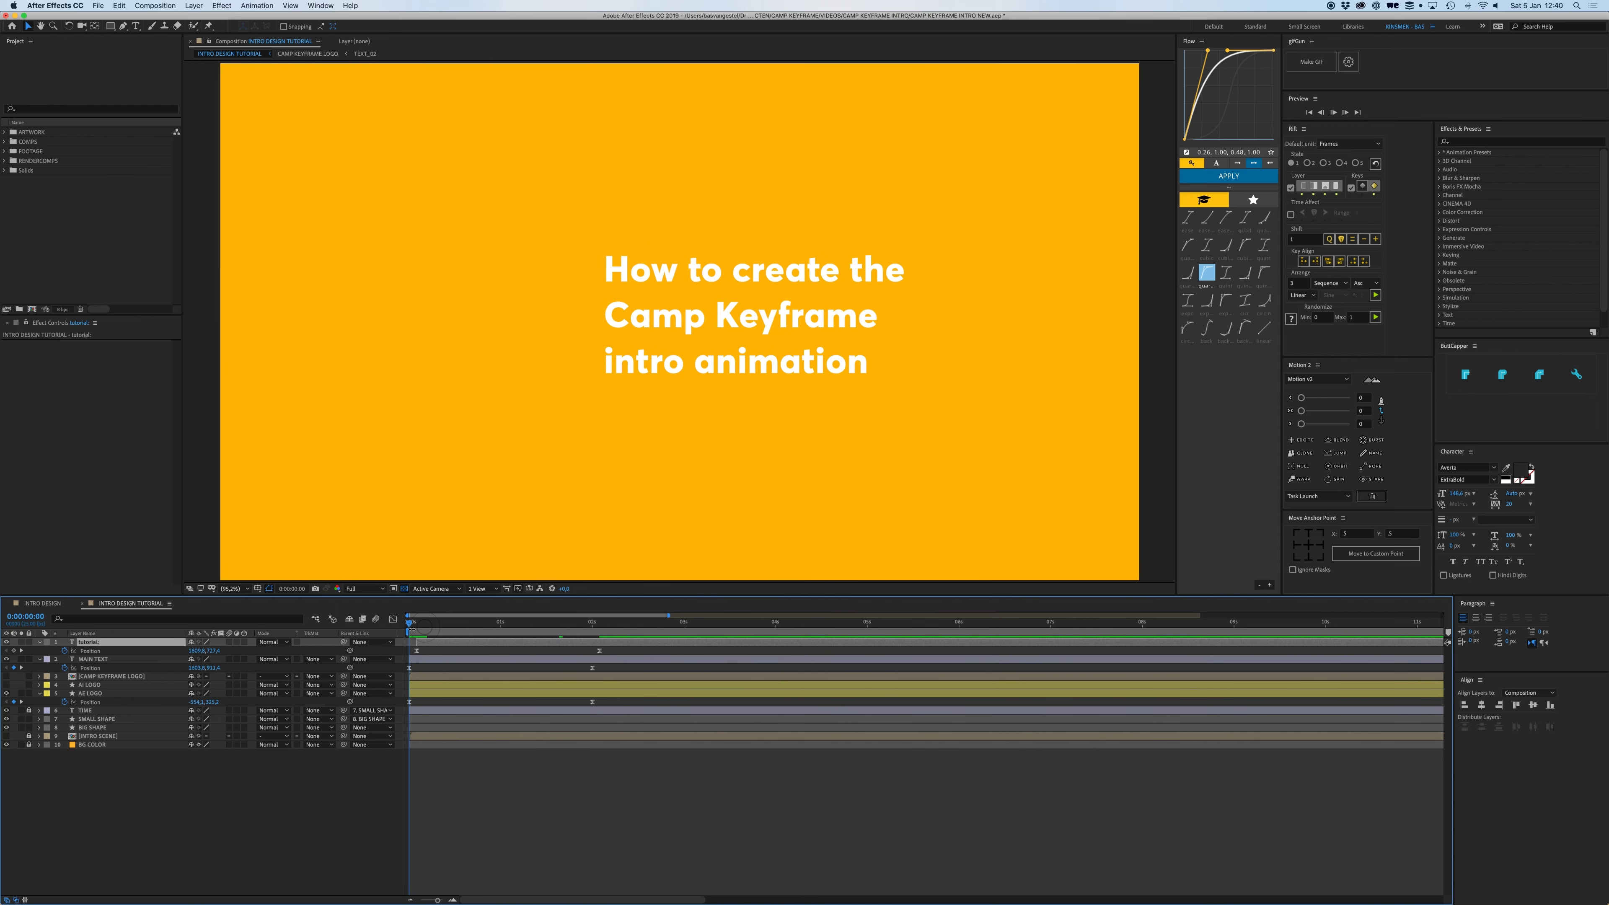
key("space")
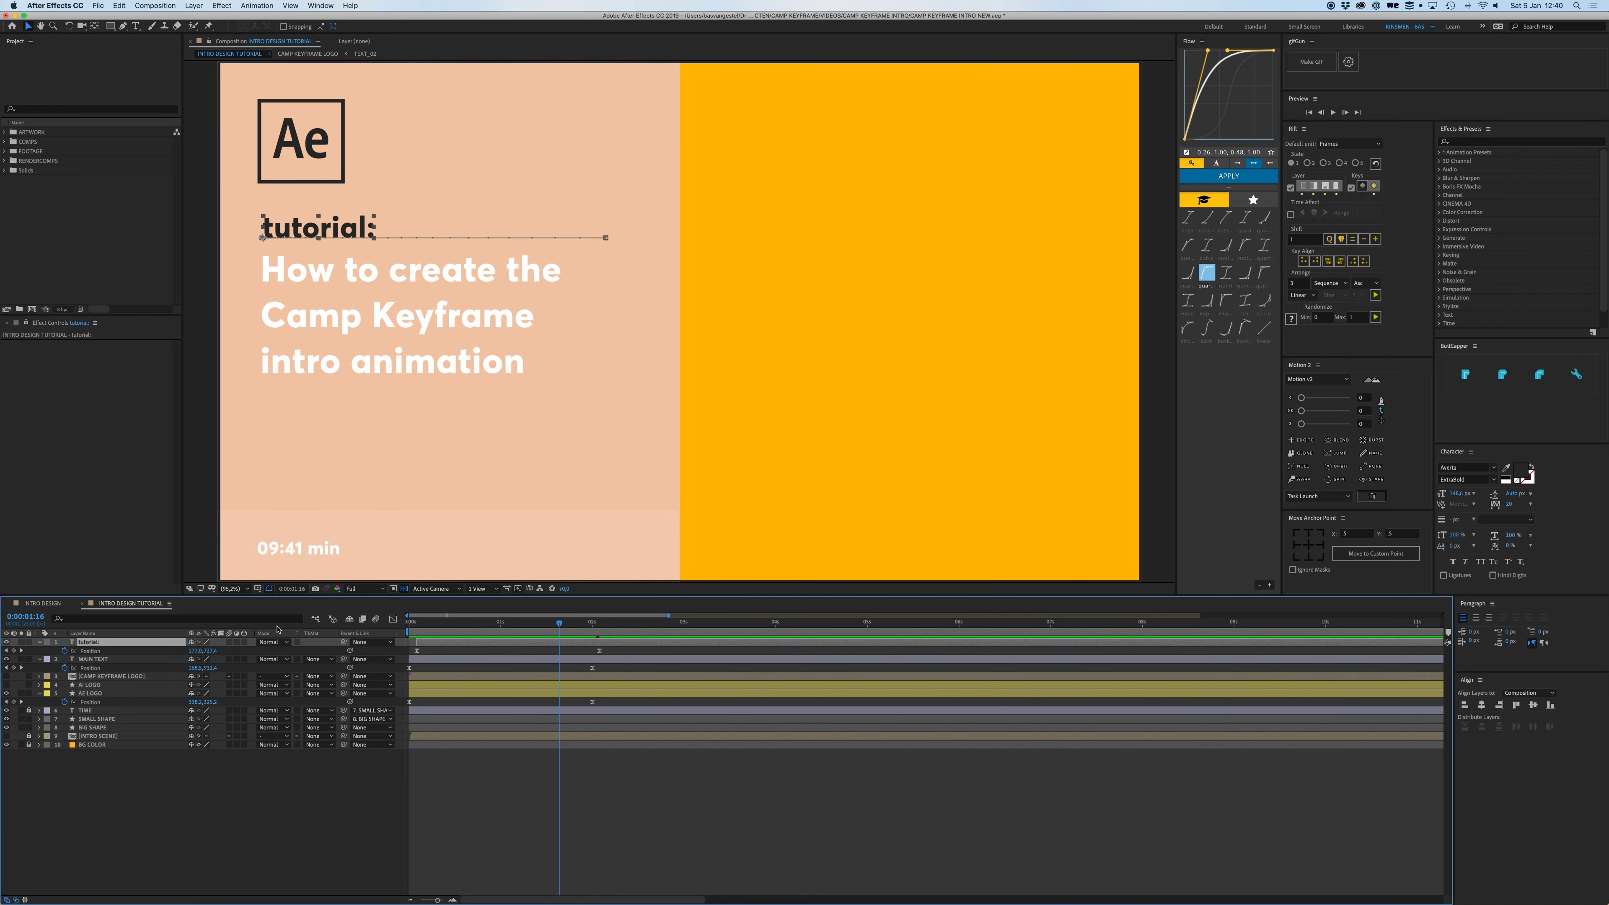
left_click(28, 605)
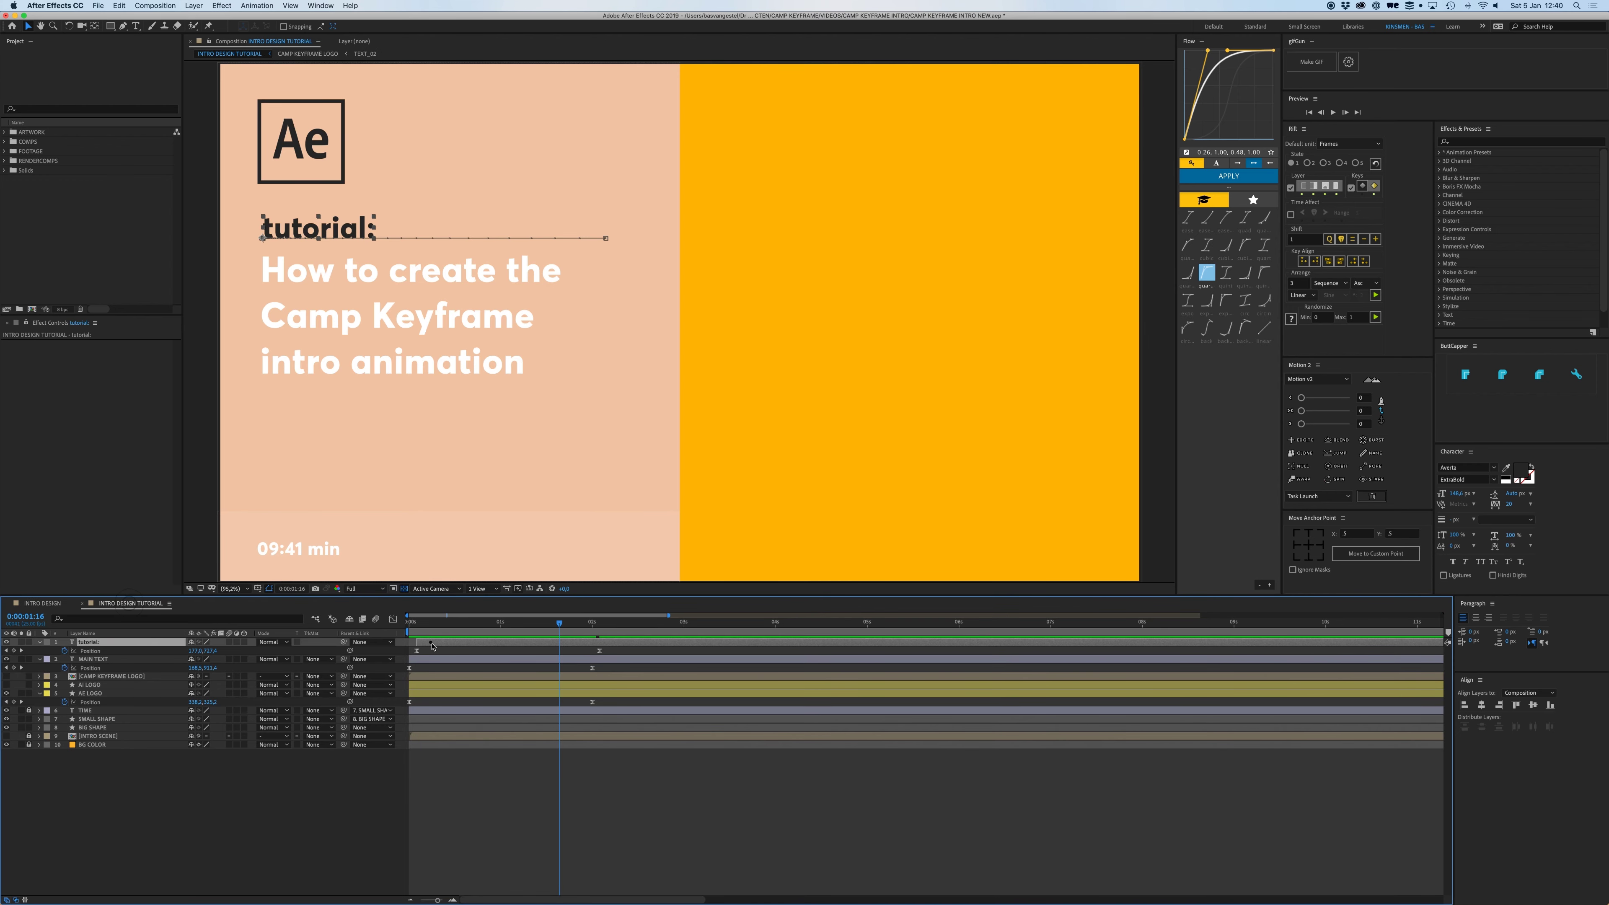
key("Home")
key("space")
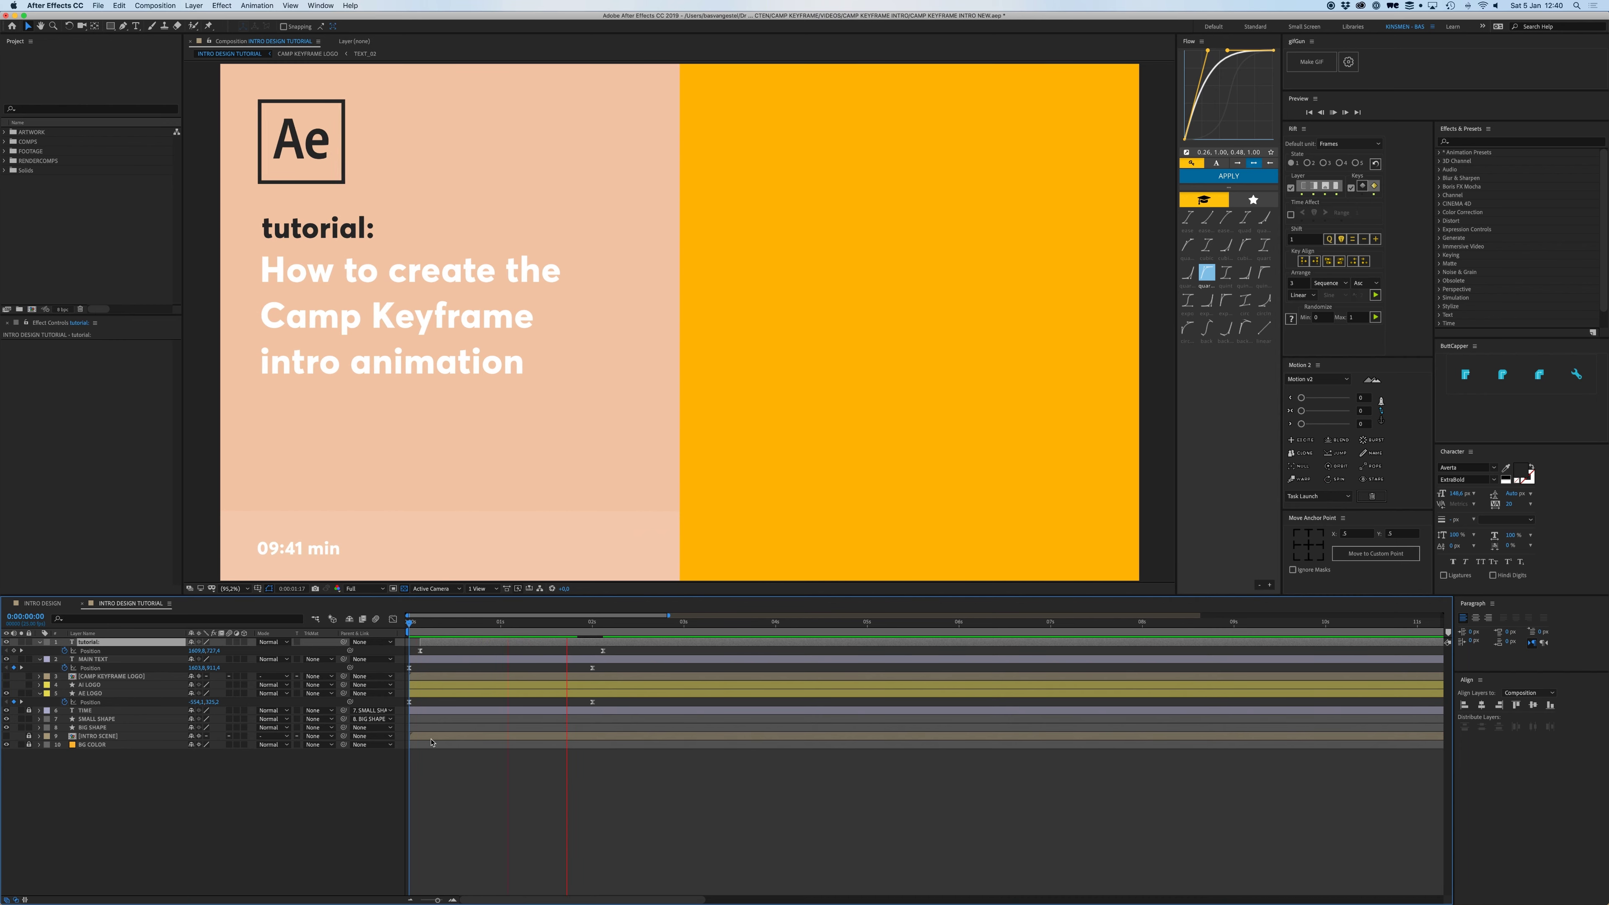
- Duplicate BIG SHAPE into MATTE and MATTE 2, placed above MAIN TEXT and tutorial: respectively
left_click(506, 784)
left_click(101, 728)
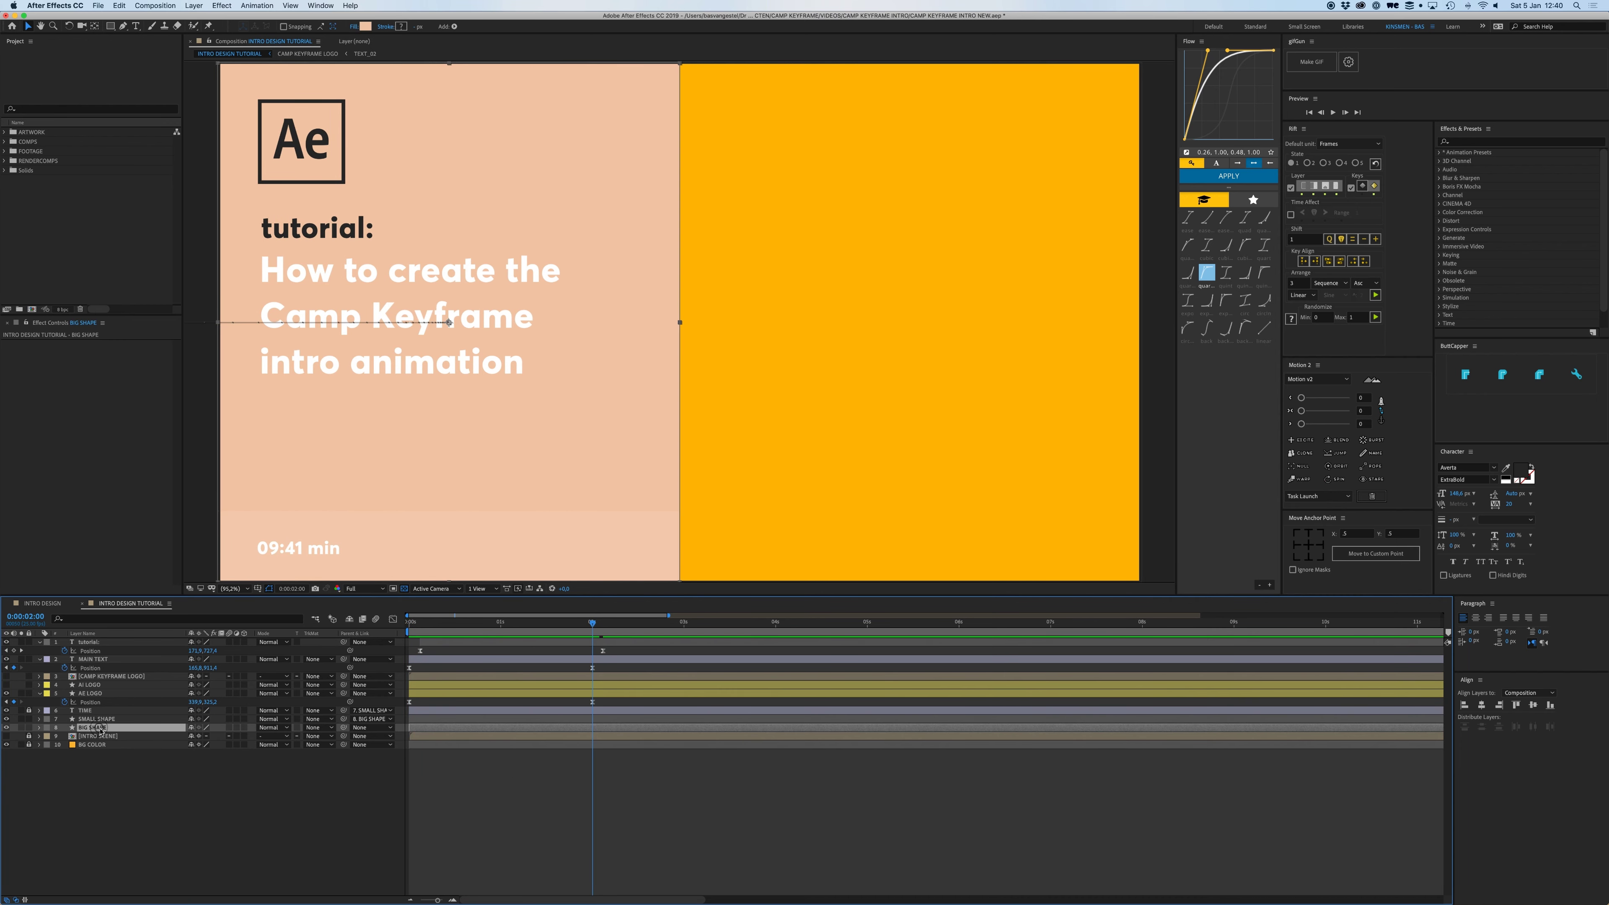
key("super+d")
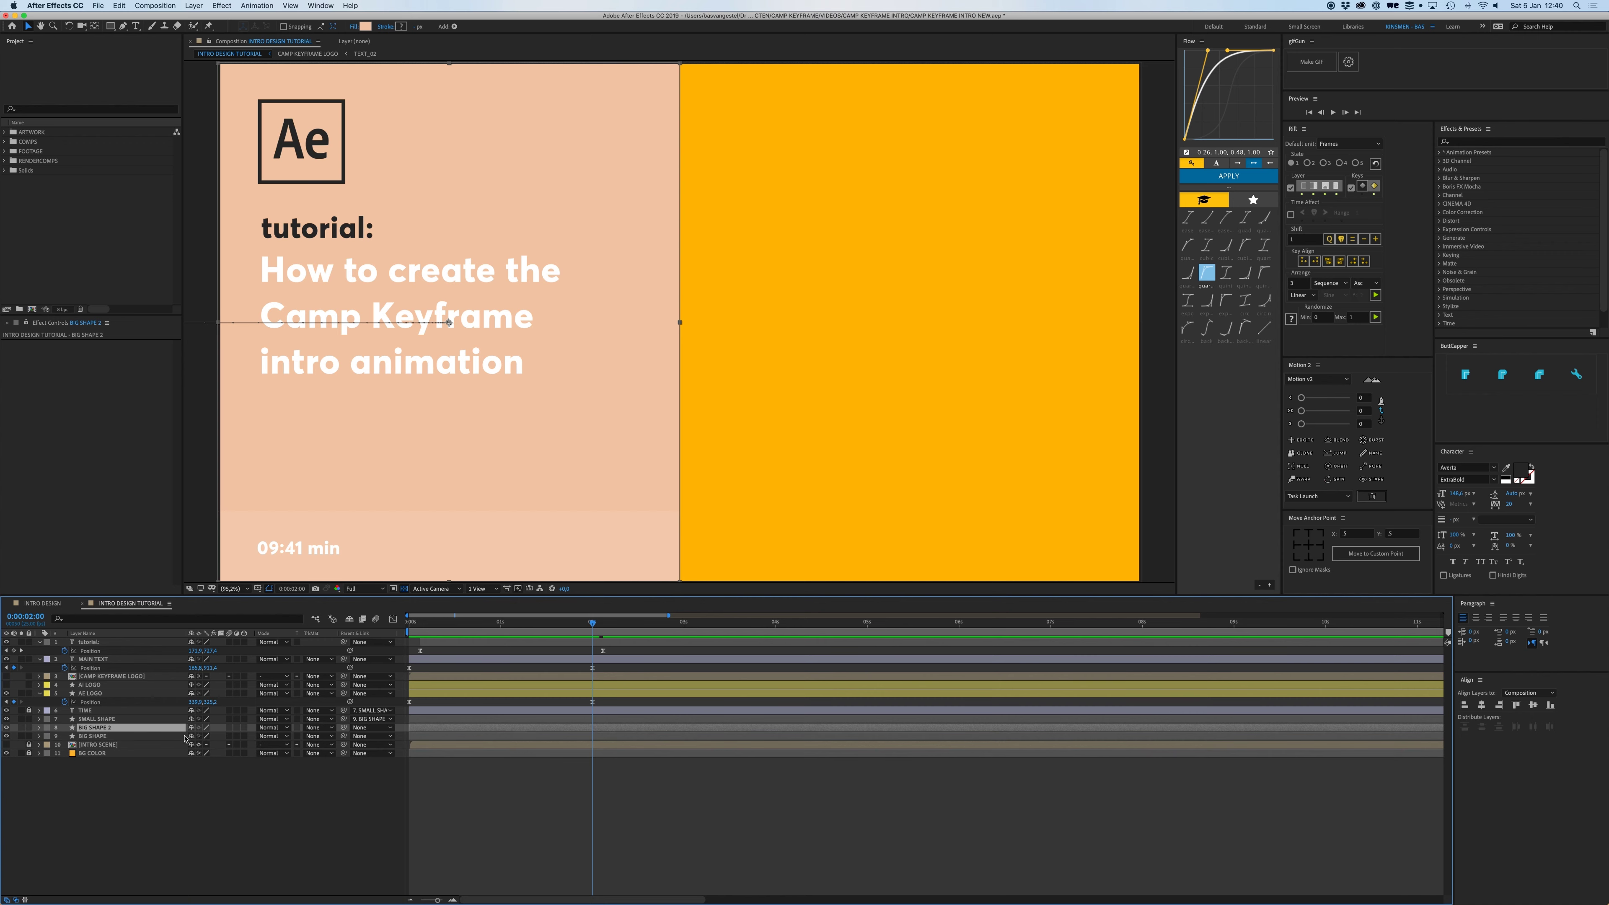
key("Return")
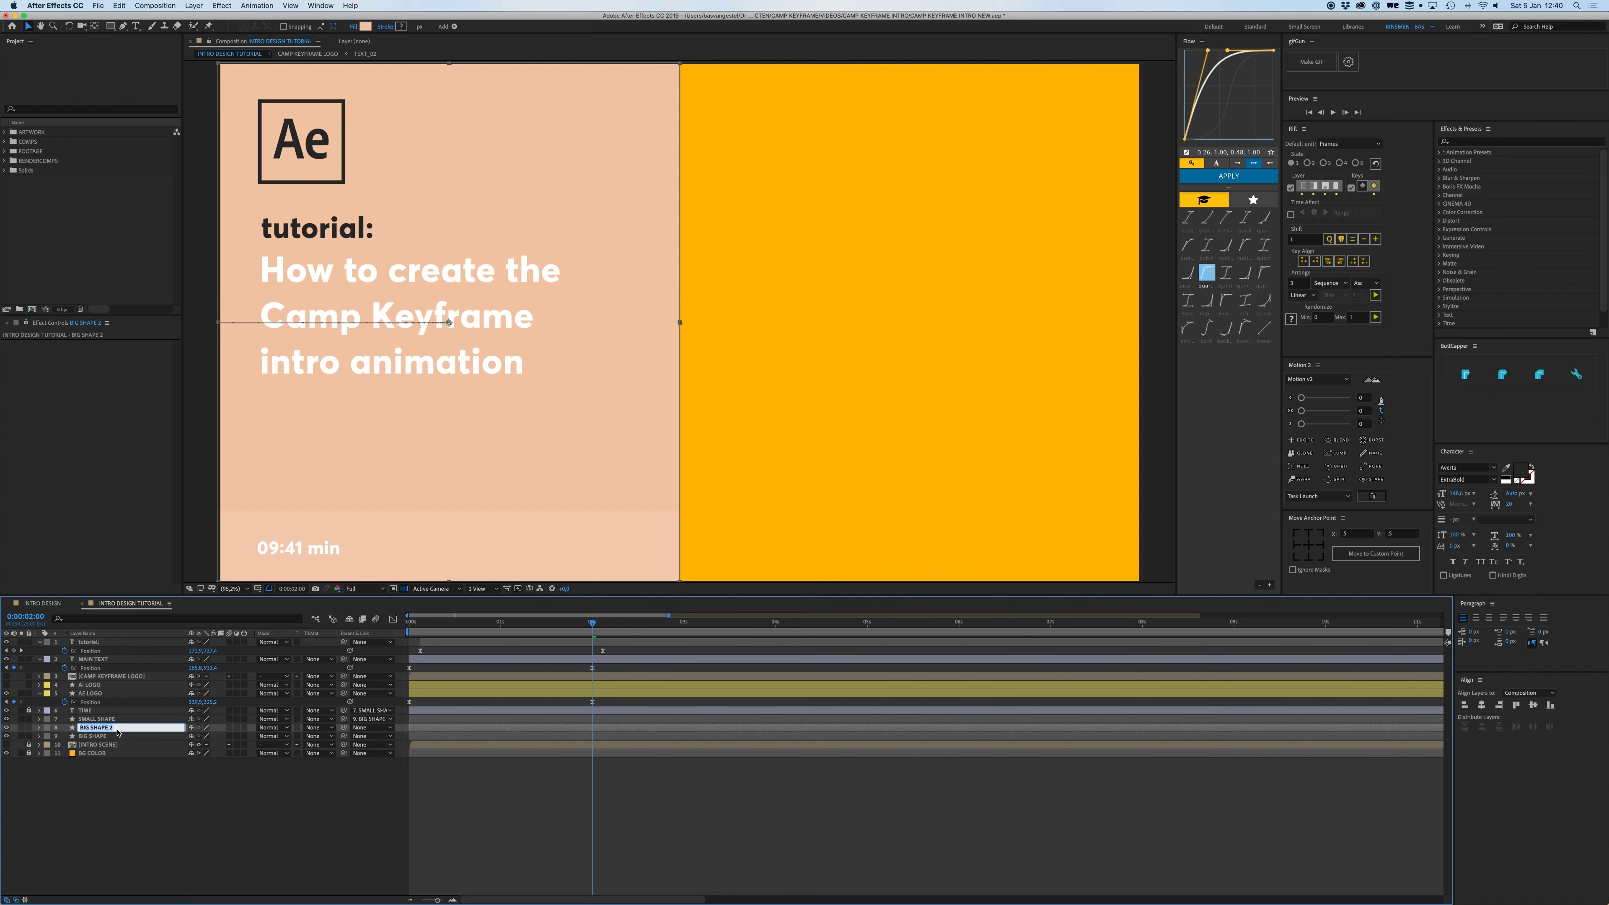
key("Return")
left_click_drag(93, 732, 116, 664)
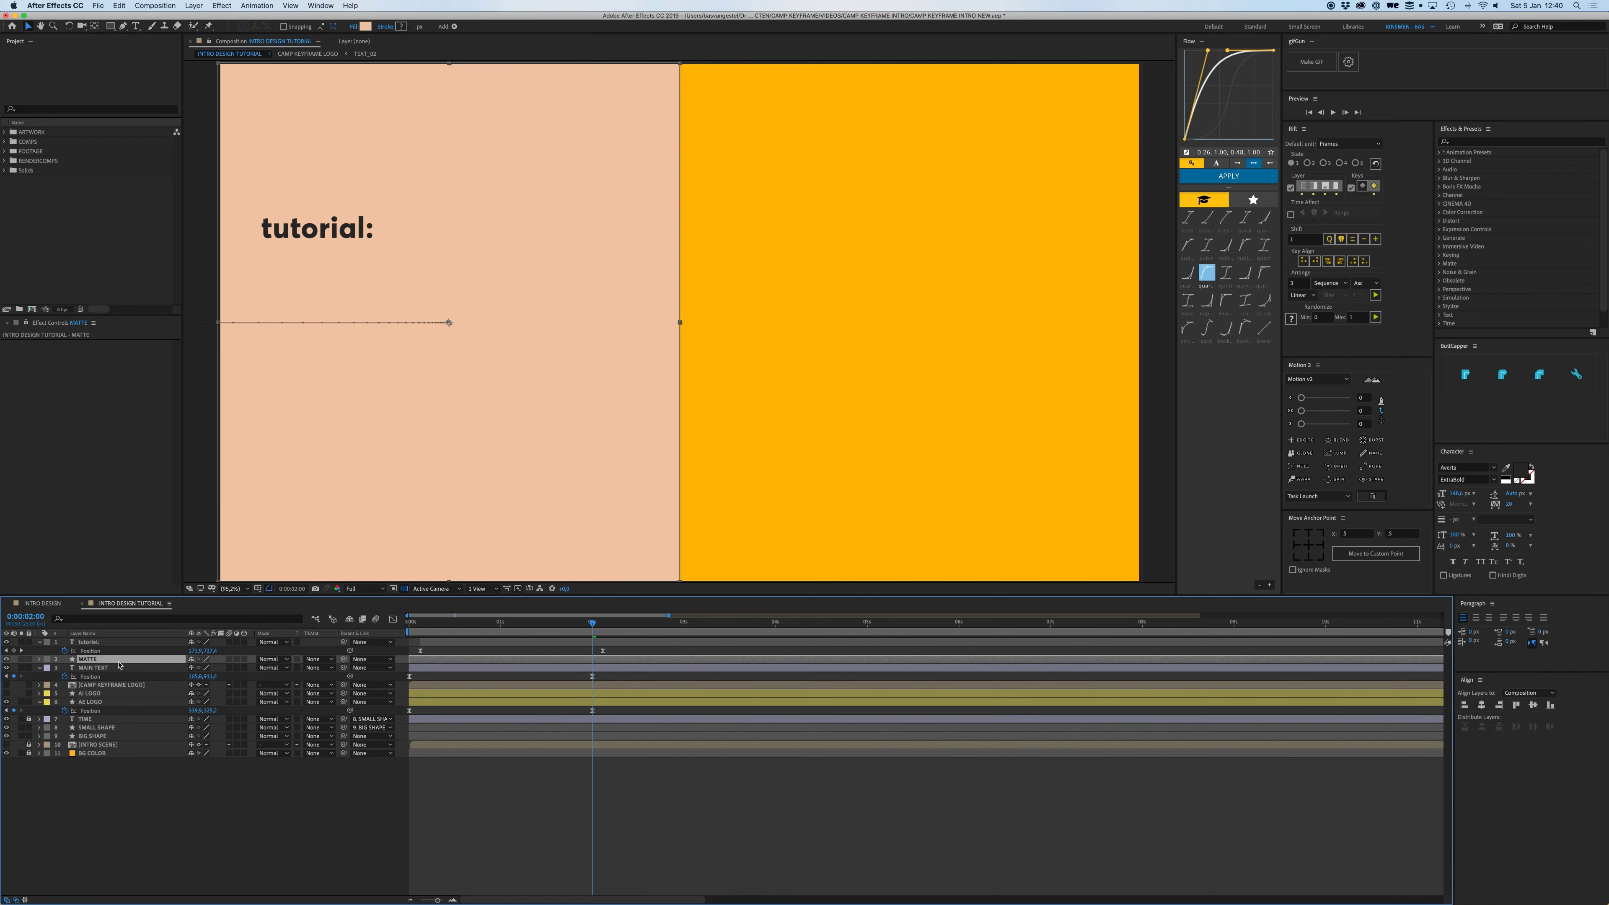
key("super+d")
left_click_drag(93, 661, 95, 644)
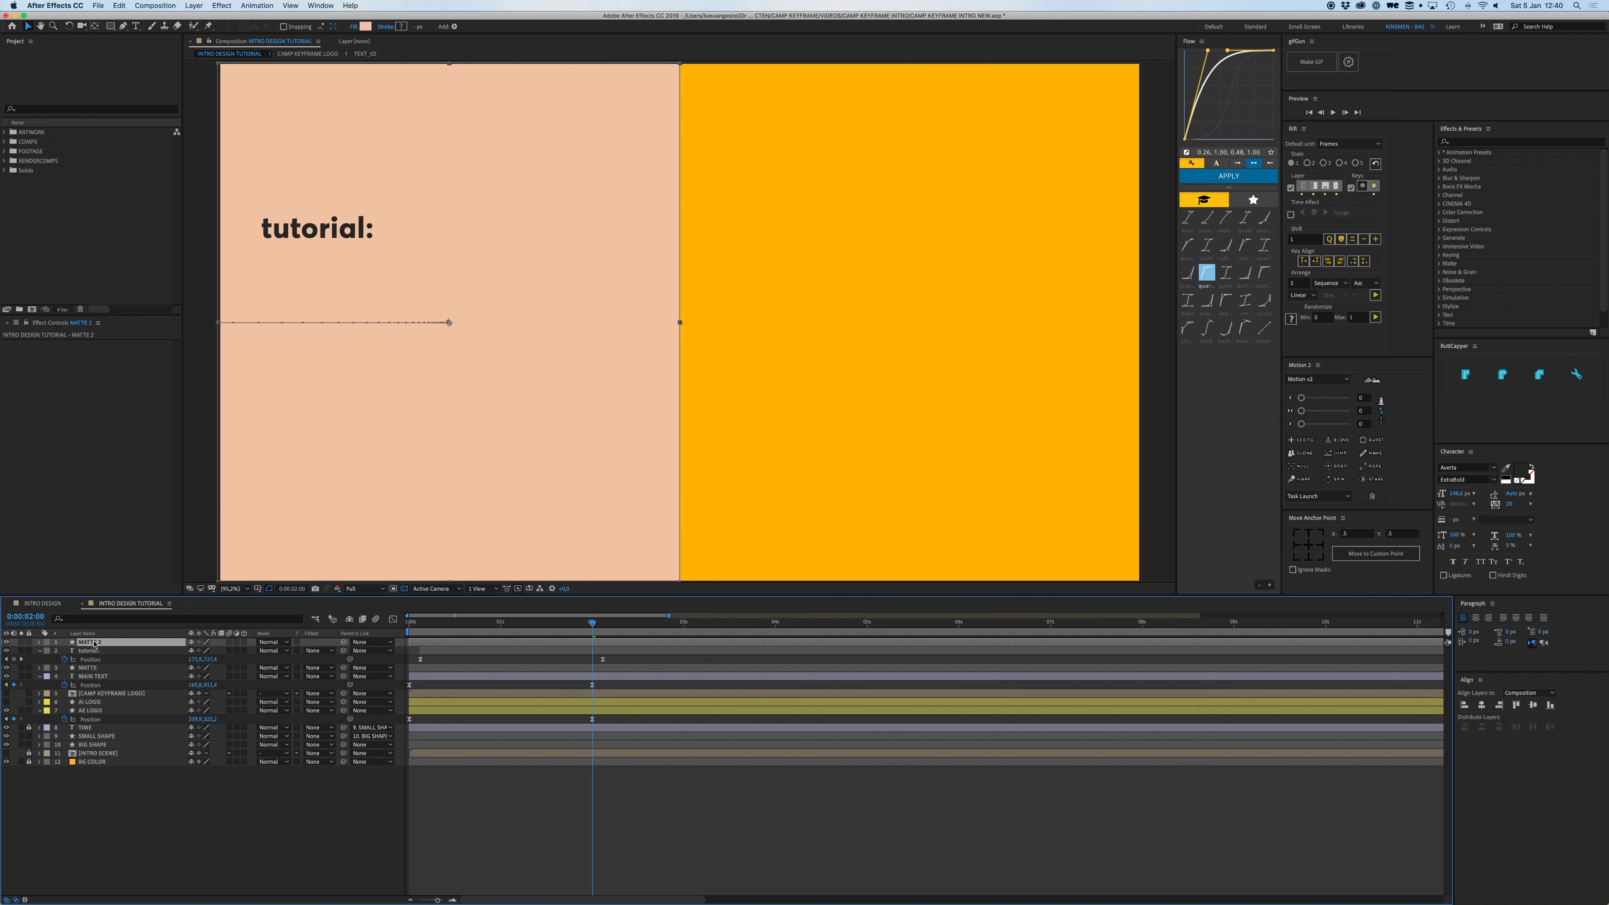
- Set MAIN TEXT's track matte to Alpha Matte MATTE and tutorial:'s to Alpha Matte MATTE 2
left_click(95, 677)
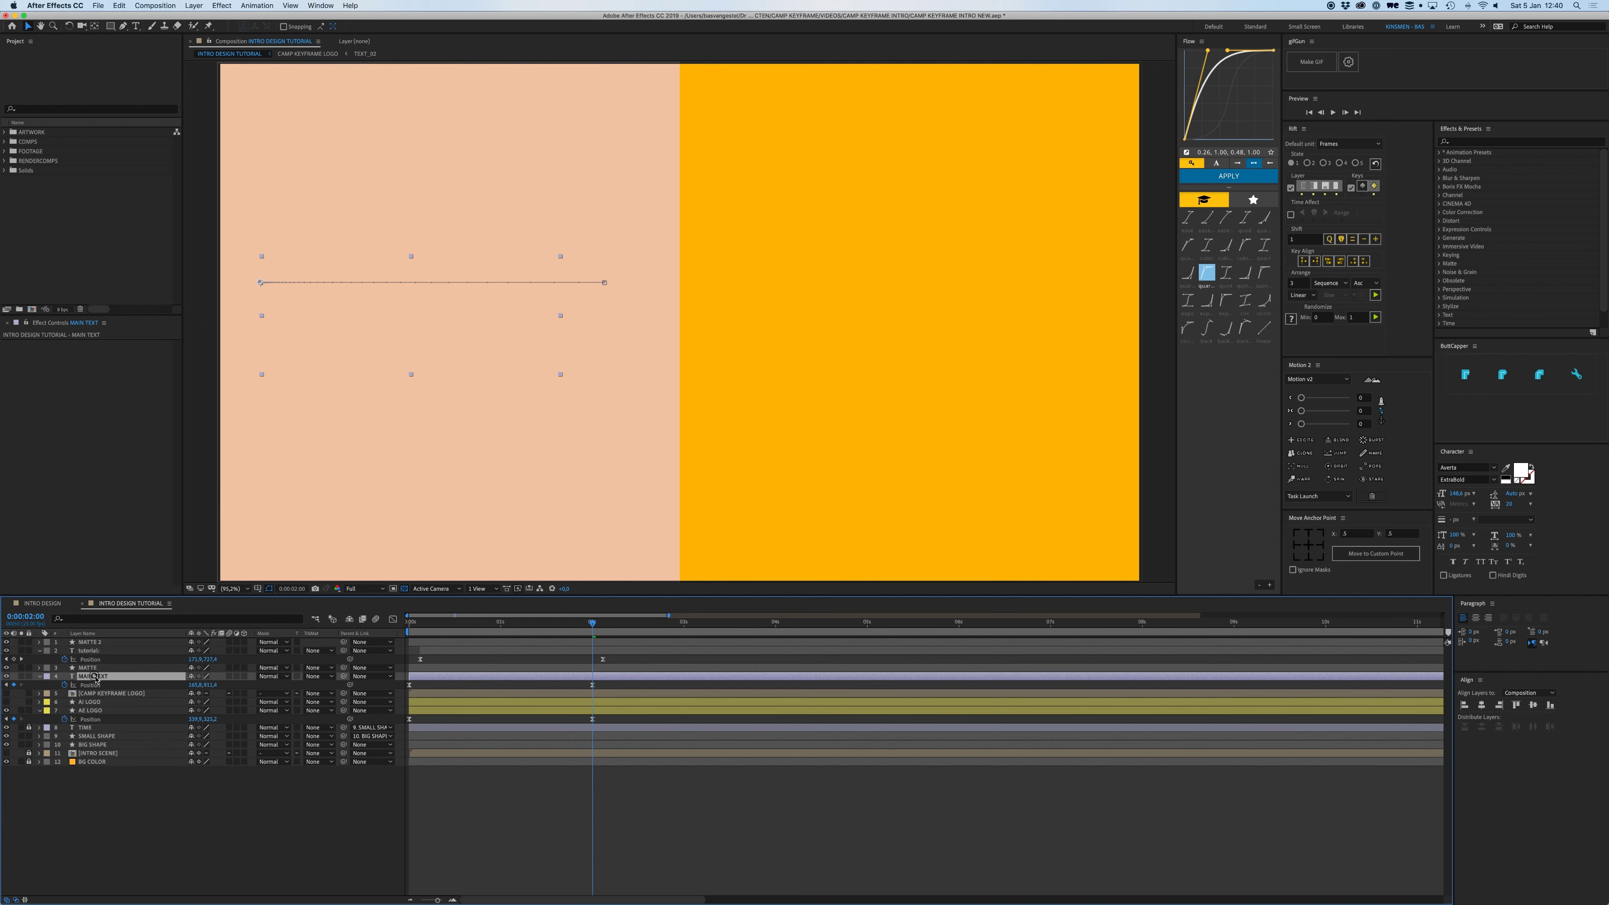
left_click(320, 678)
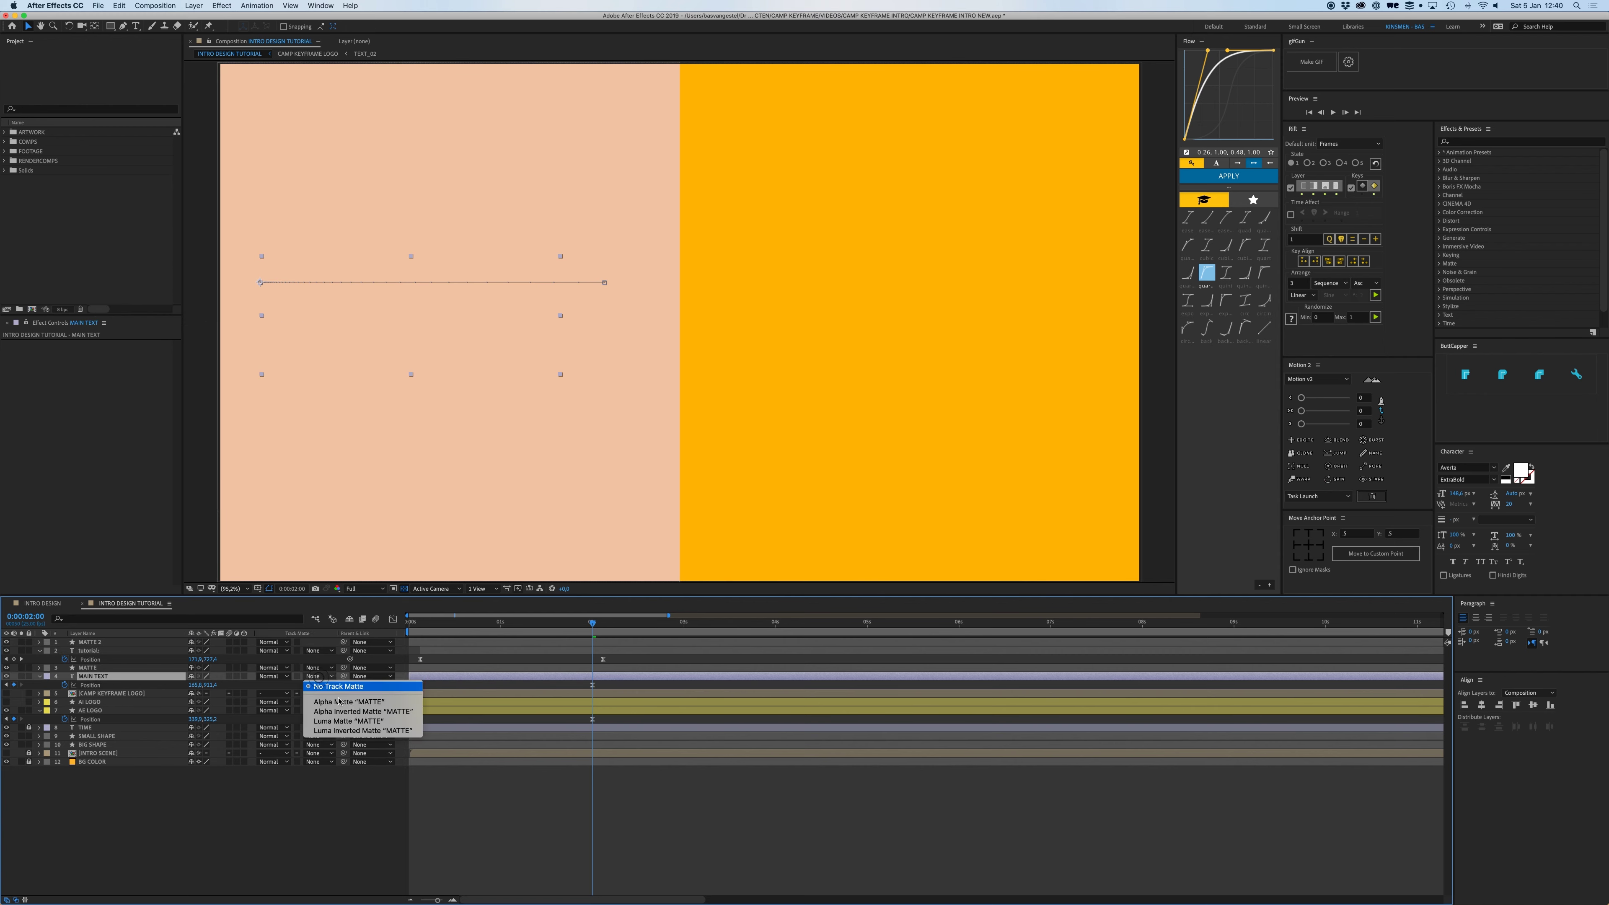
left_click(345, 702)
left_click(104, 651)
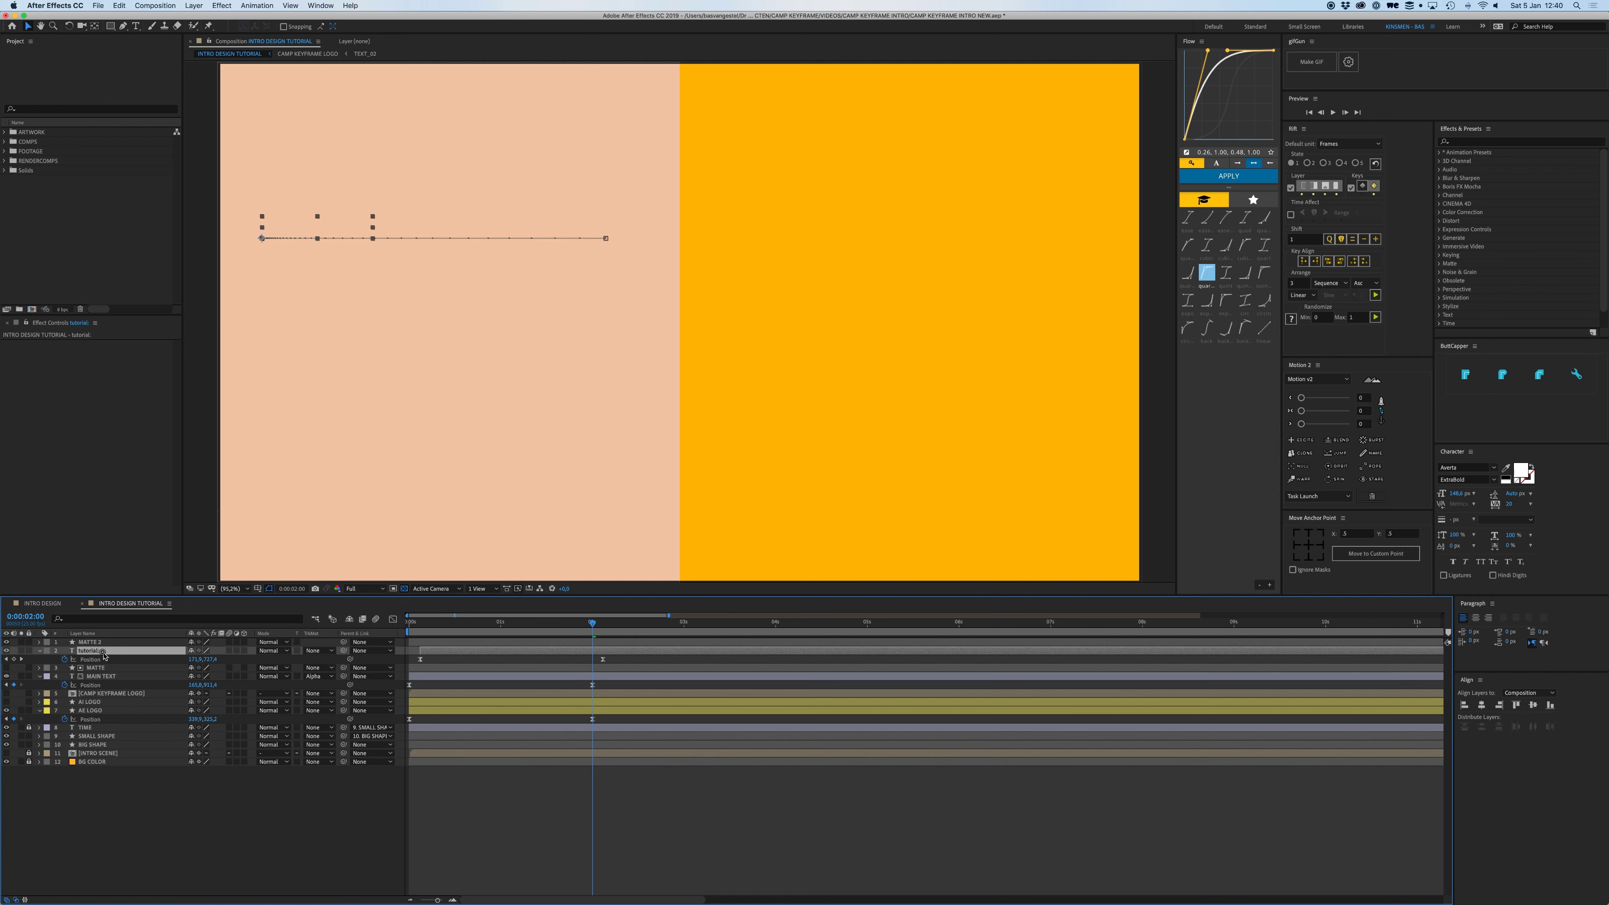
left_click(323, 650)
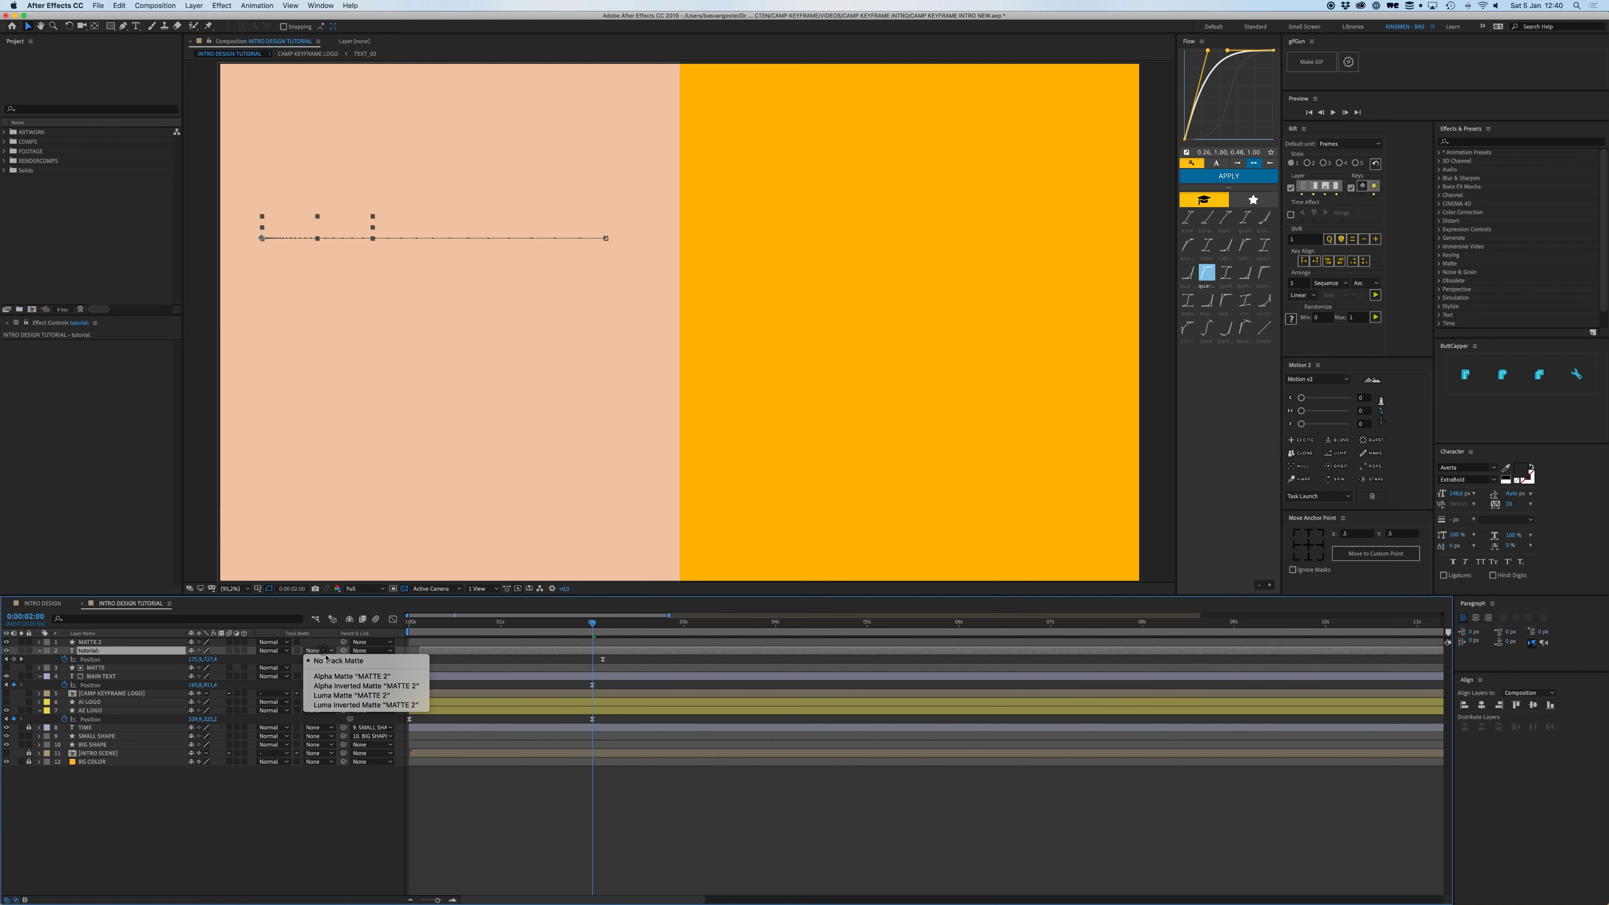
left_click(333, 677)
left_click(101, 676)
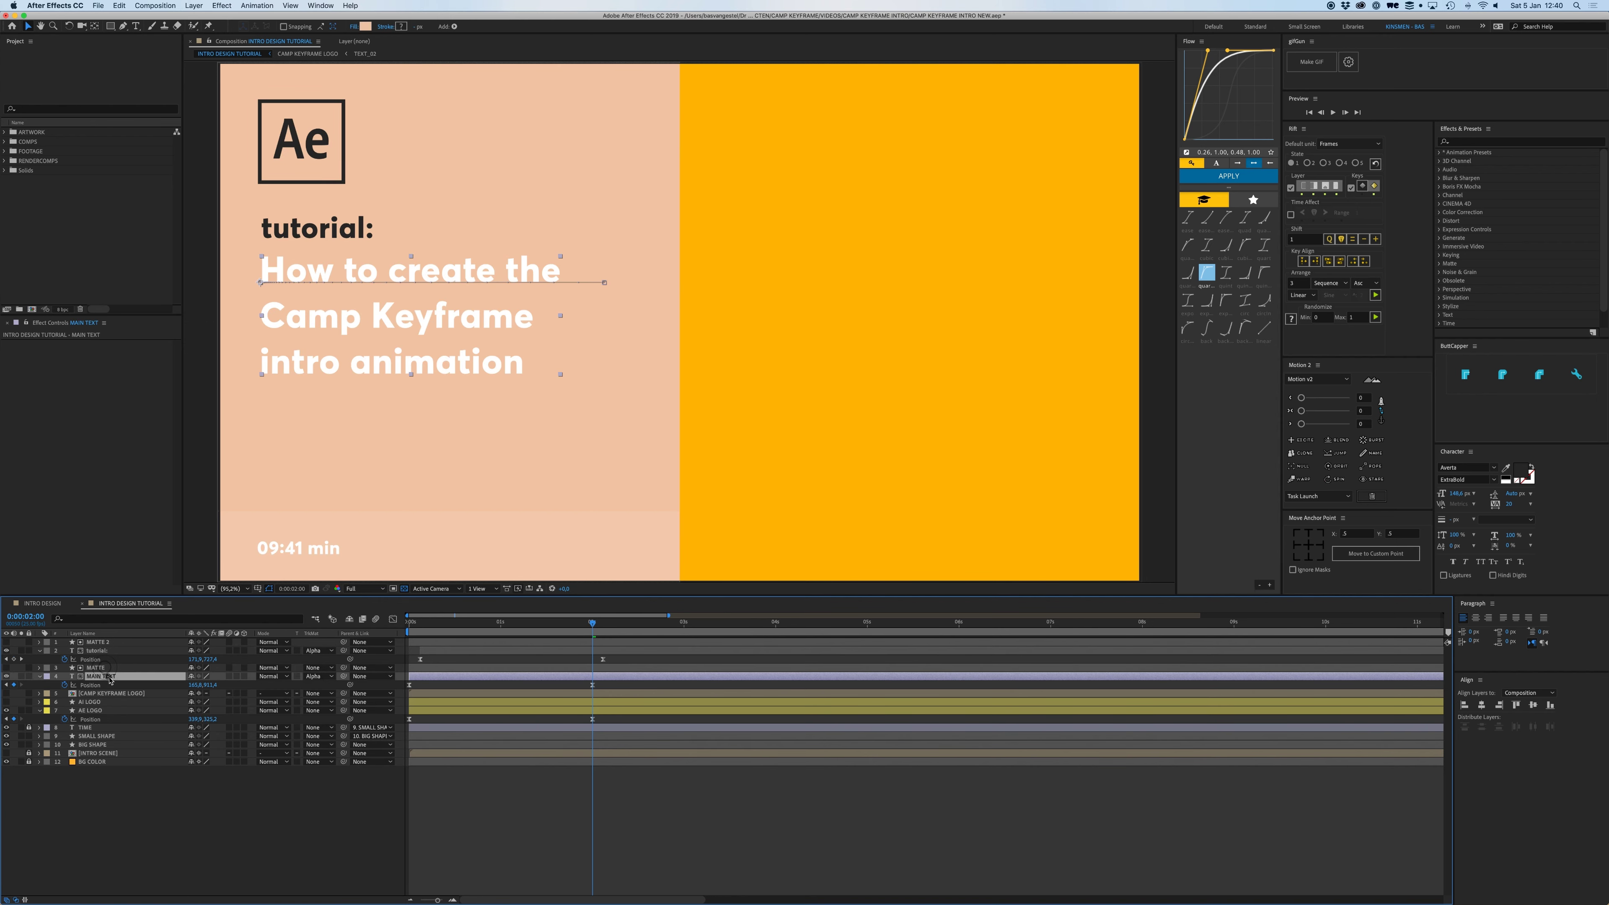
left_click(105, 655, "super")
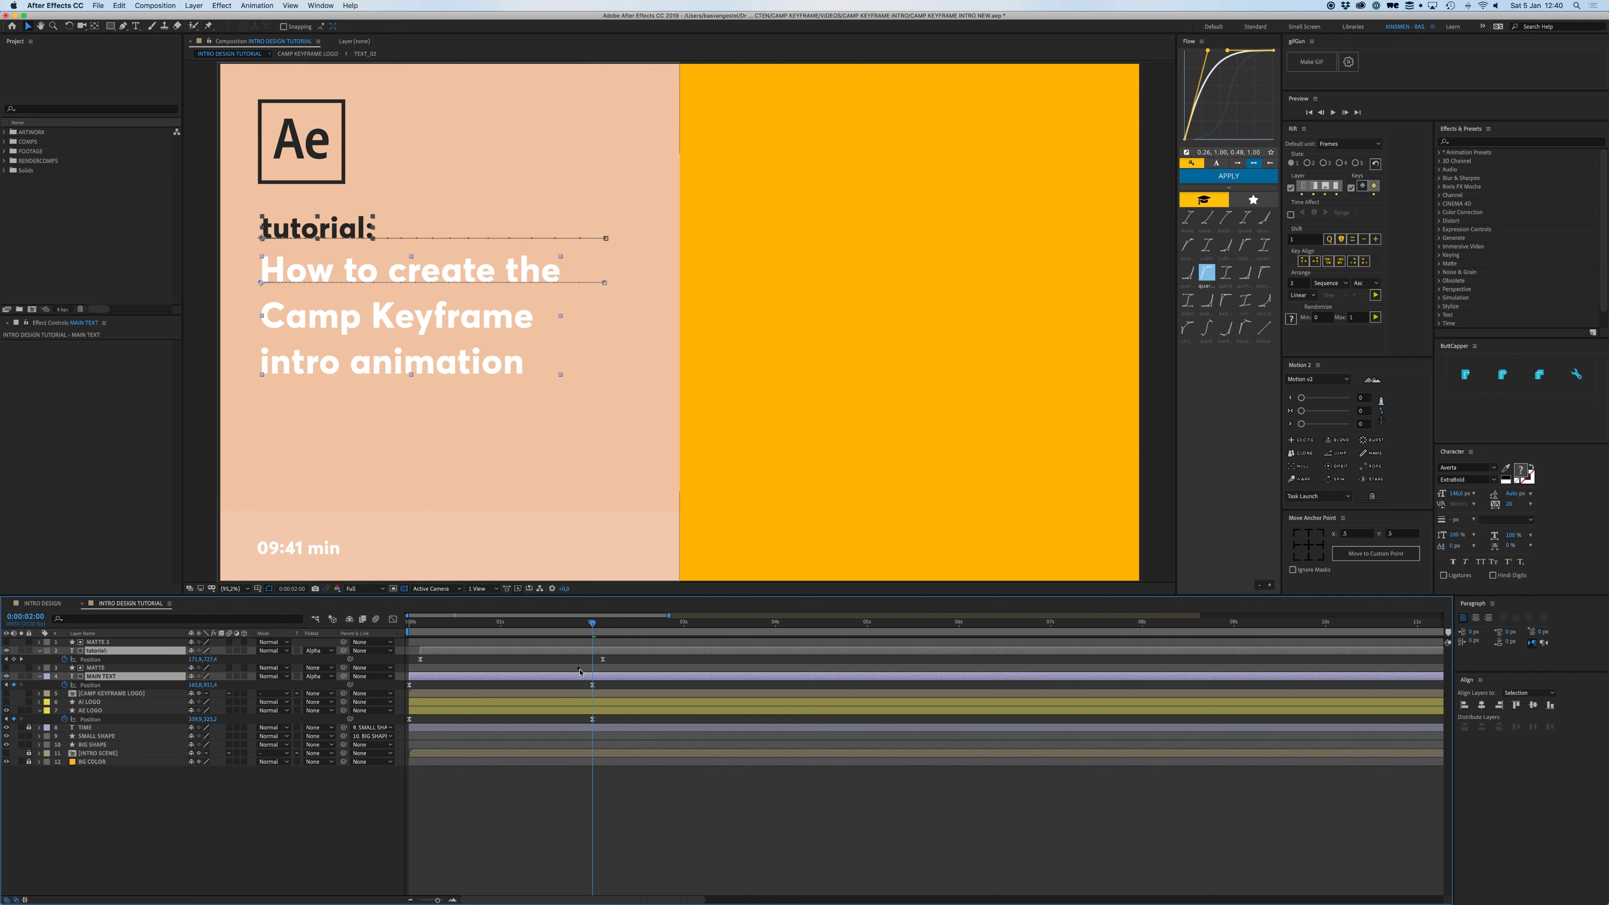
- Select the MATTE layer and preview the title animation from the start
left_click(578, 668)
left_click_drag(583, 627, 409, 627)
left_click(595, 811)
key("space")
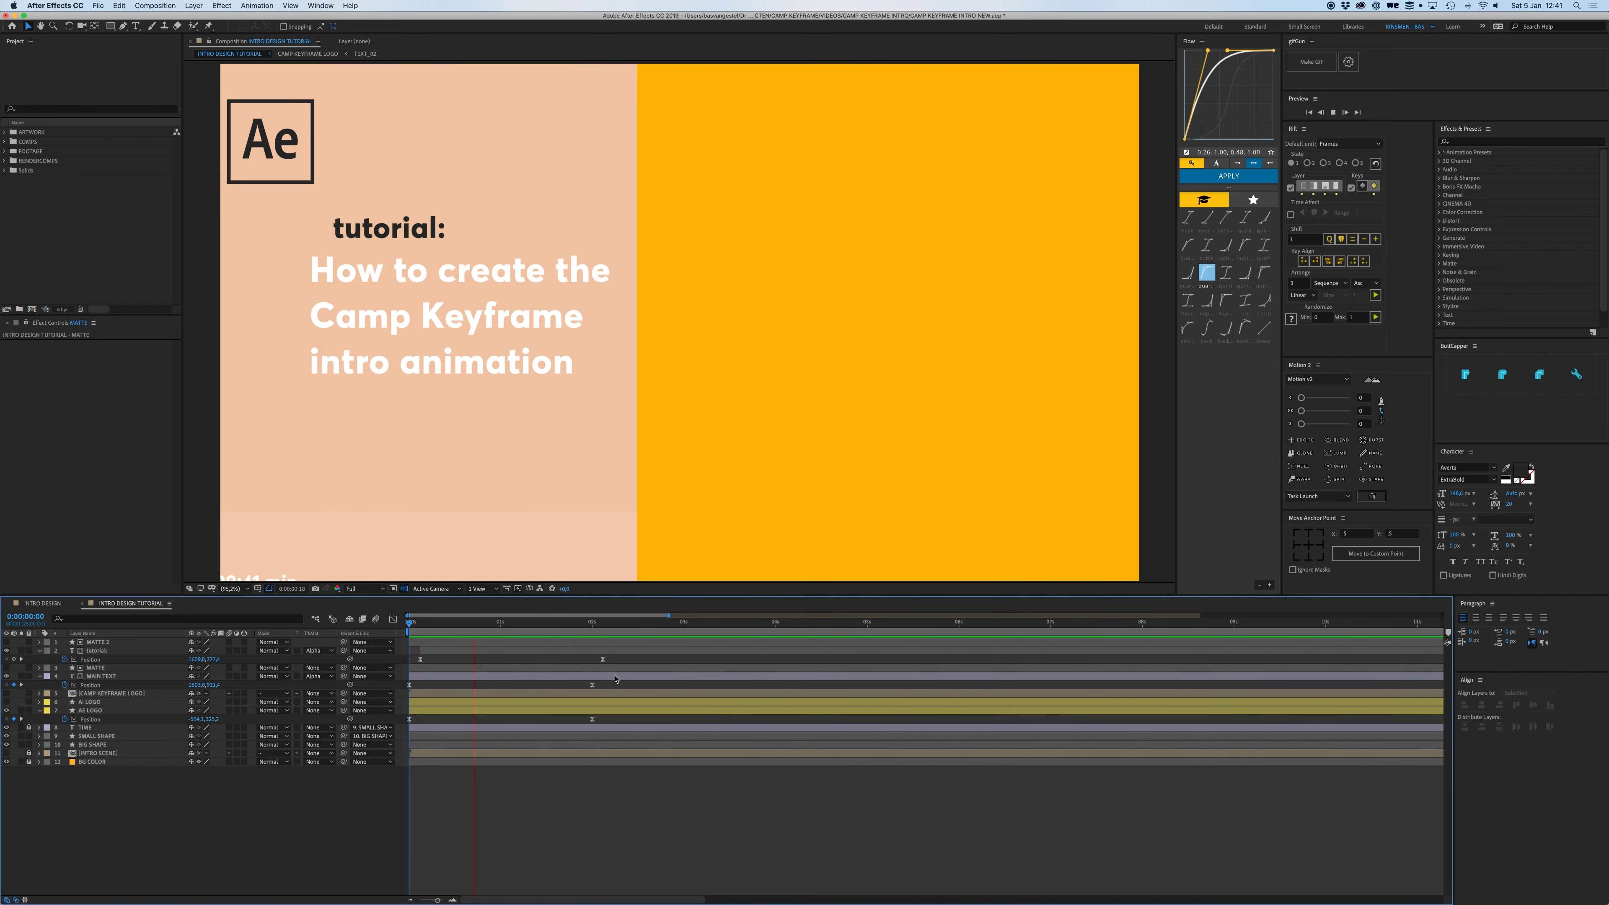
key("space")
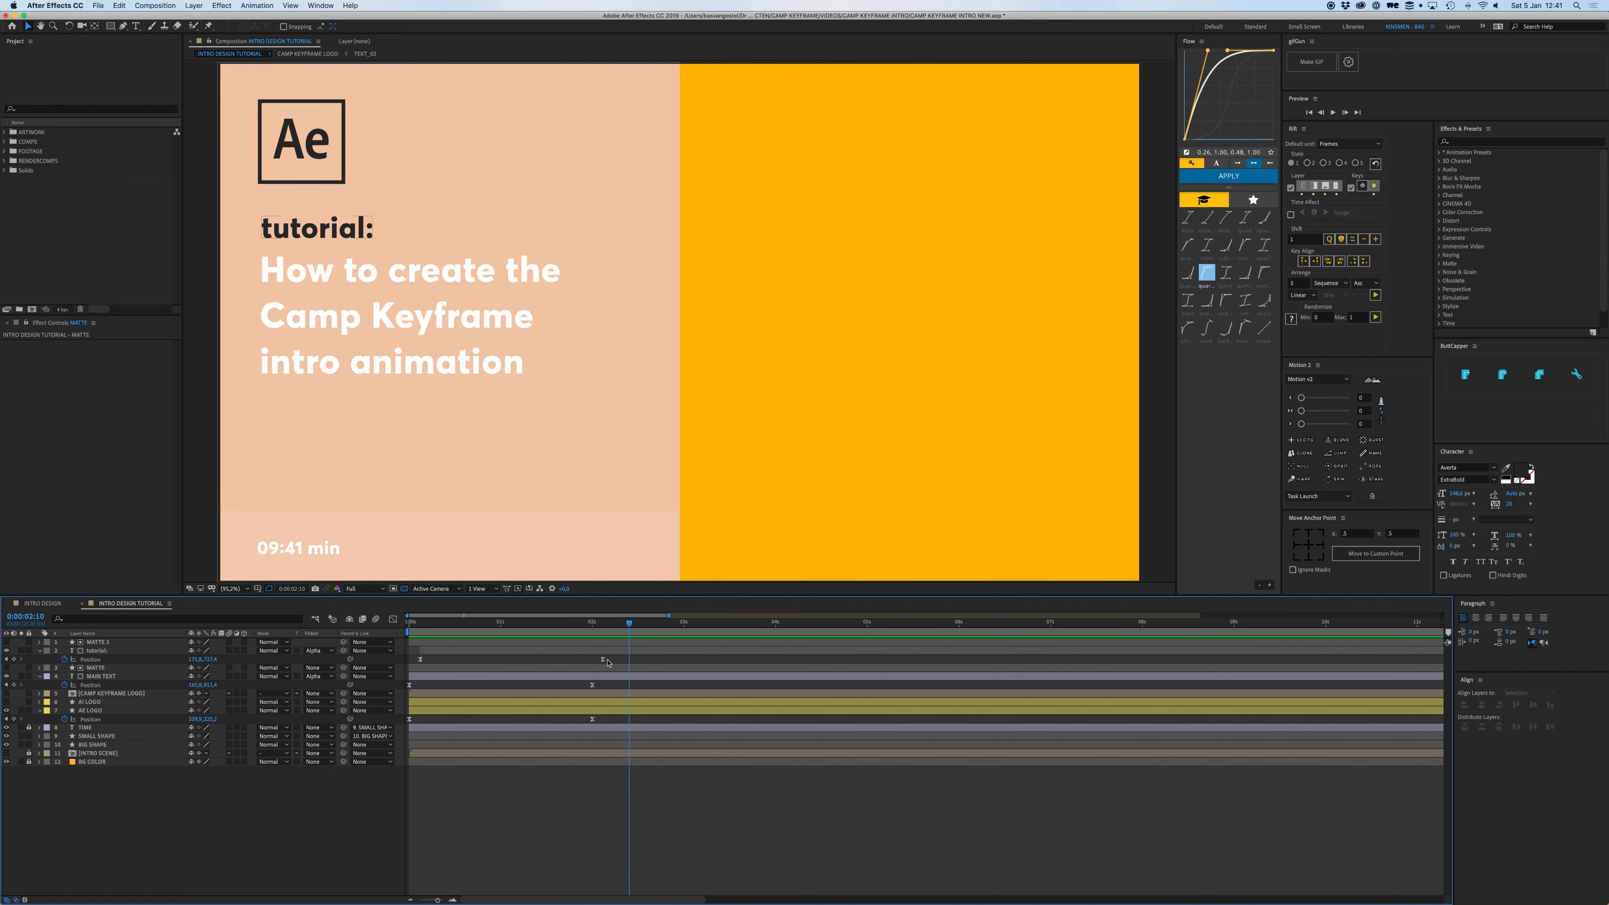
- Move the tutorial: Position end keyframe earlier to about 2 seconds and preview the result
left_click_drag(603, 661, 593, 660)
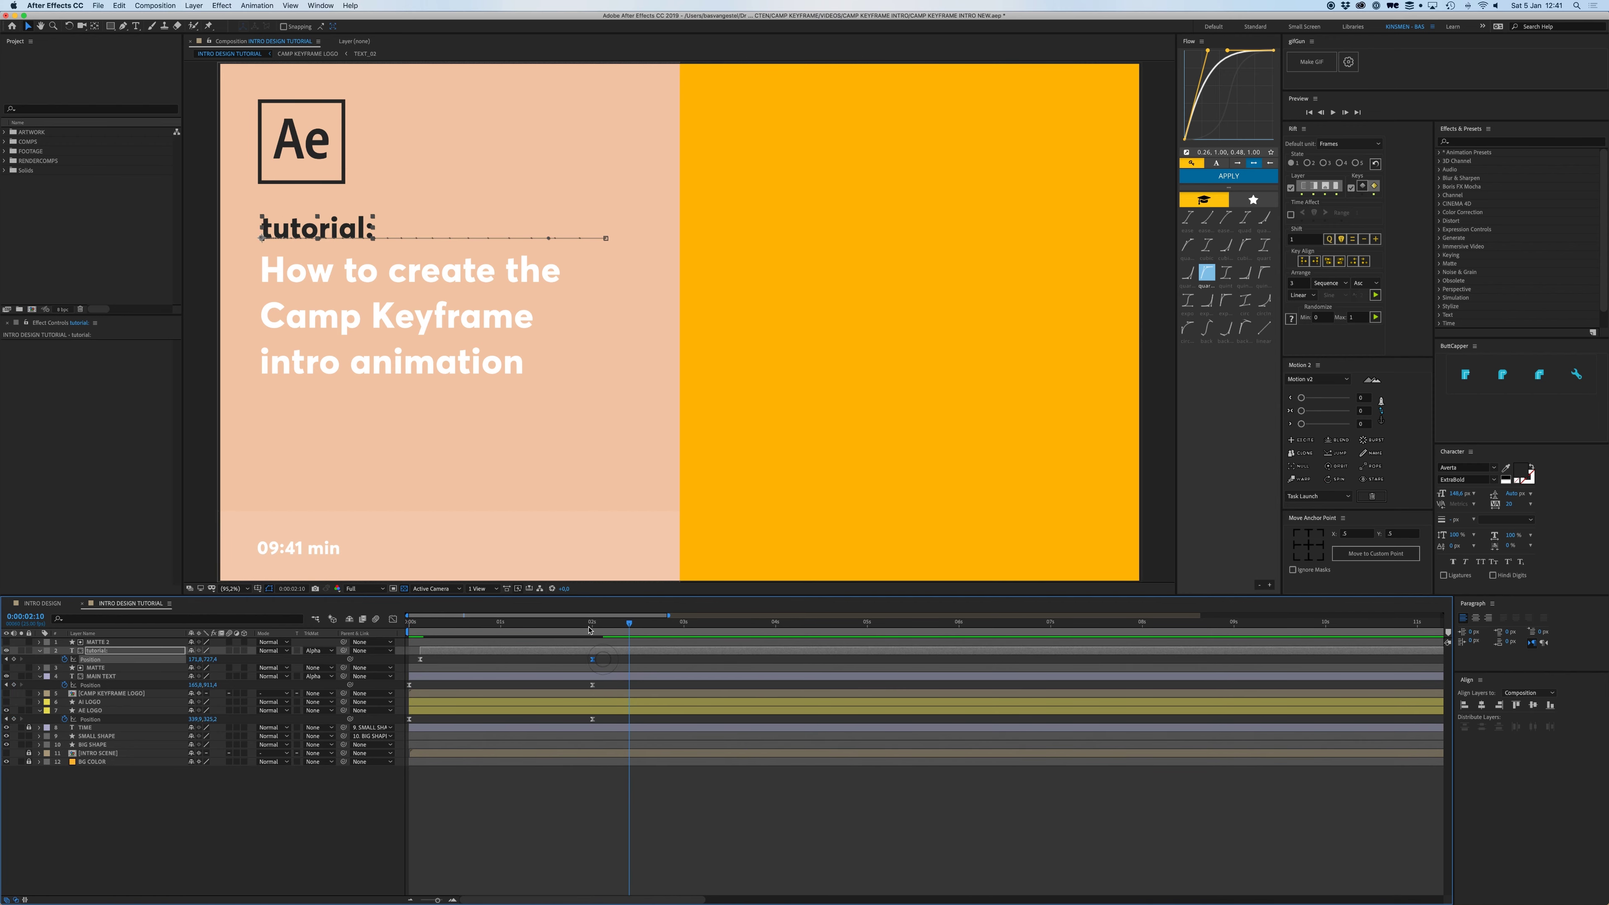
key("Home")
key("space")
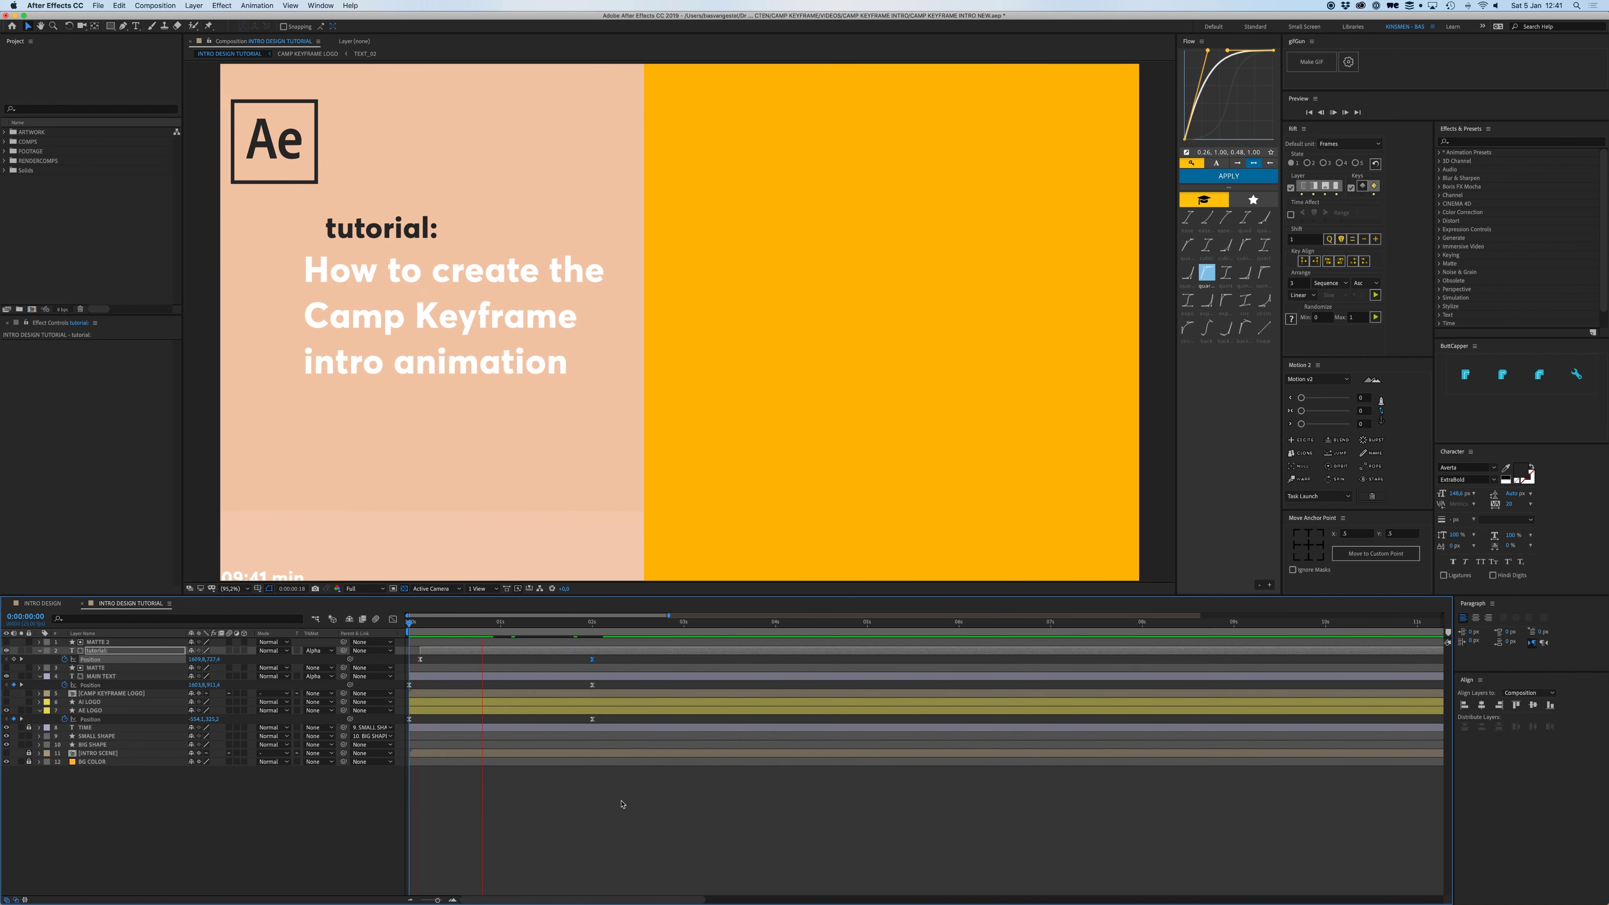
left_click(664, 802)
- Parent the CAMP KEYFRAME LOGO layer to layer 10 BIG SHAPE and scrub back to check it
key("u")
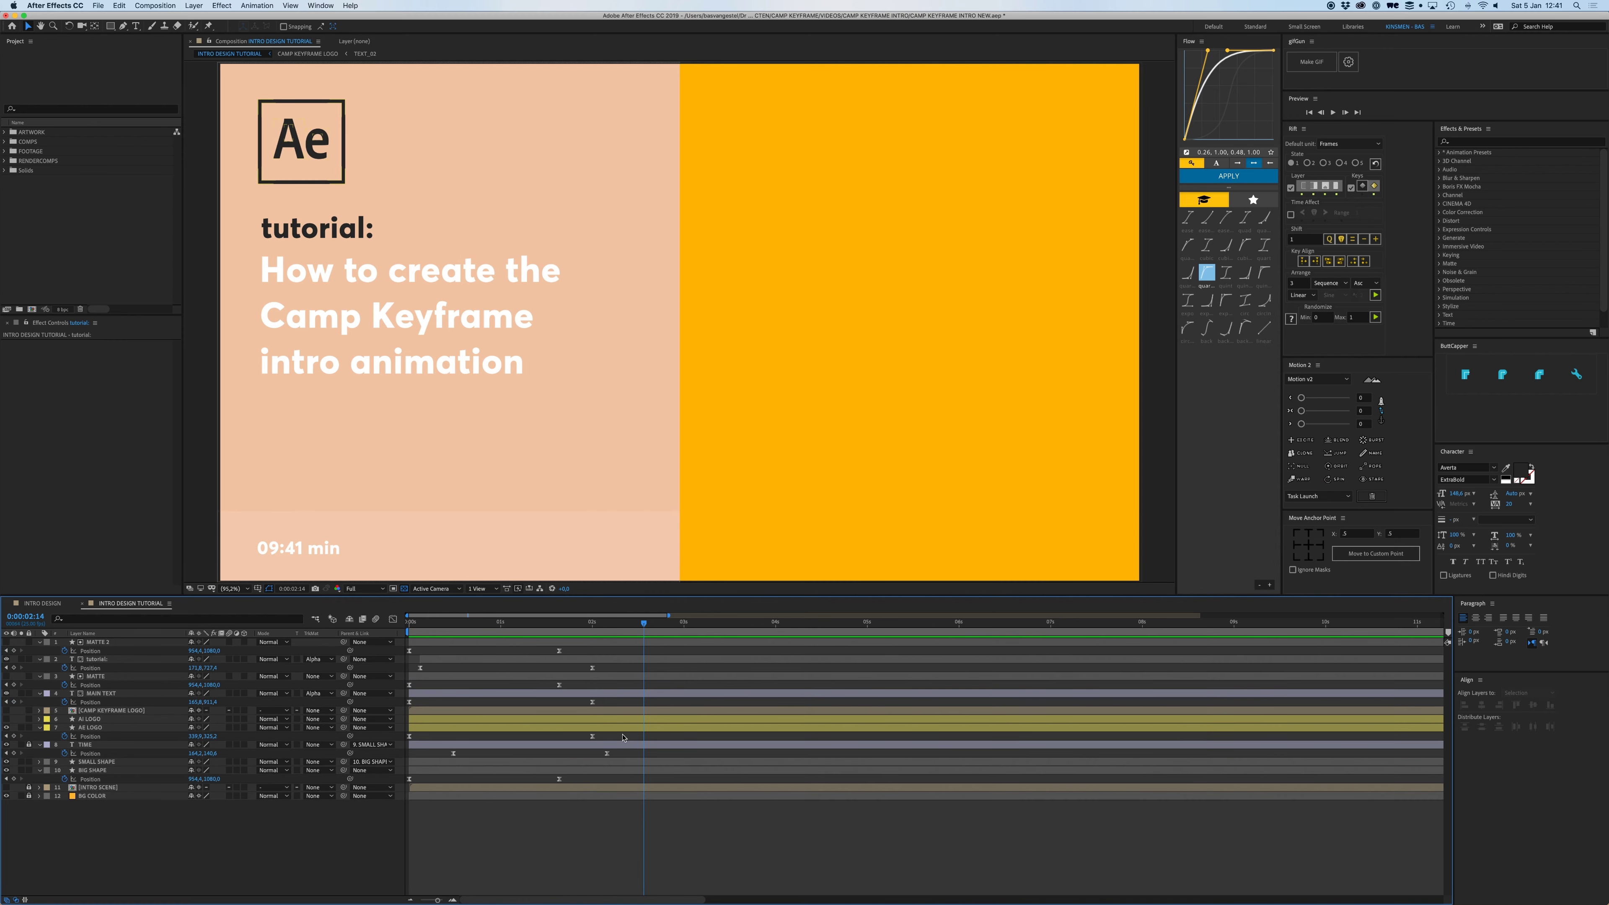
left_click(91, 678)
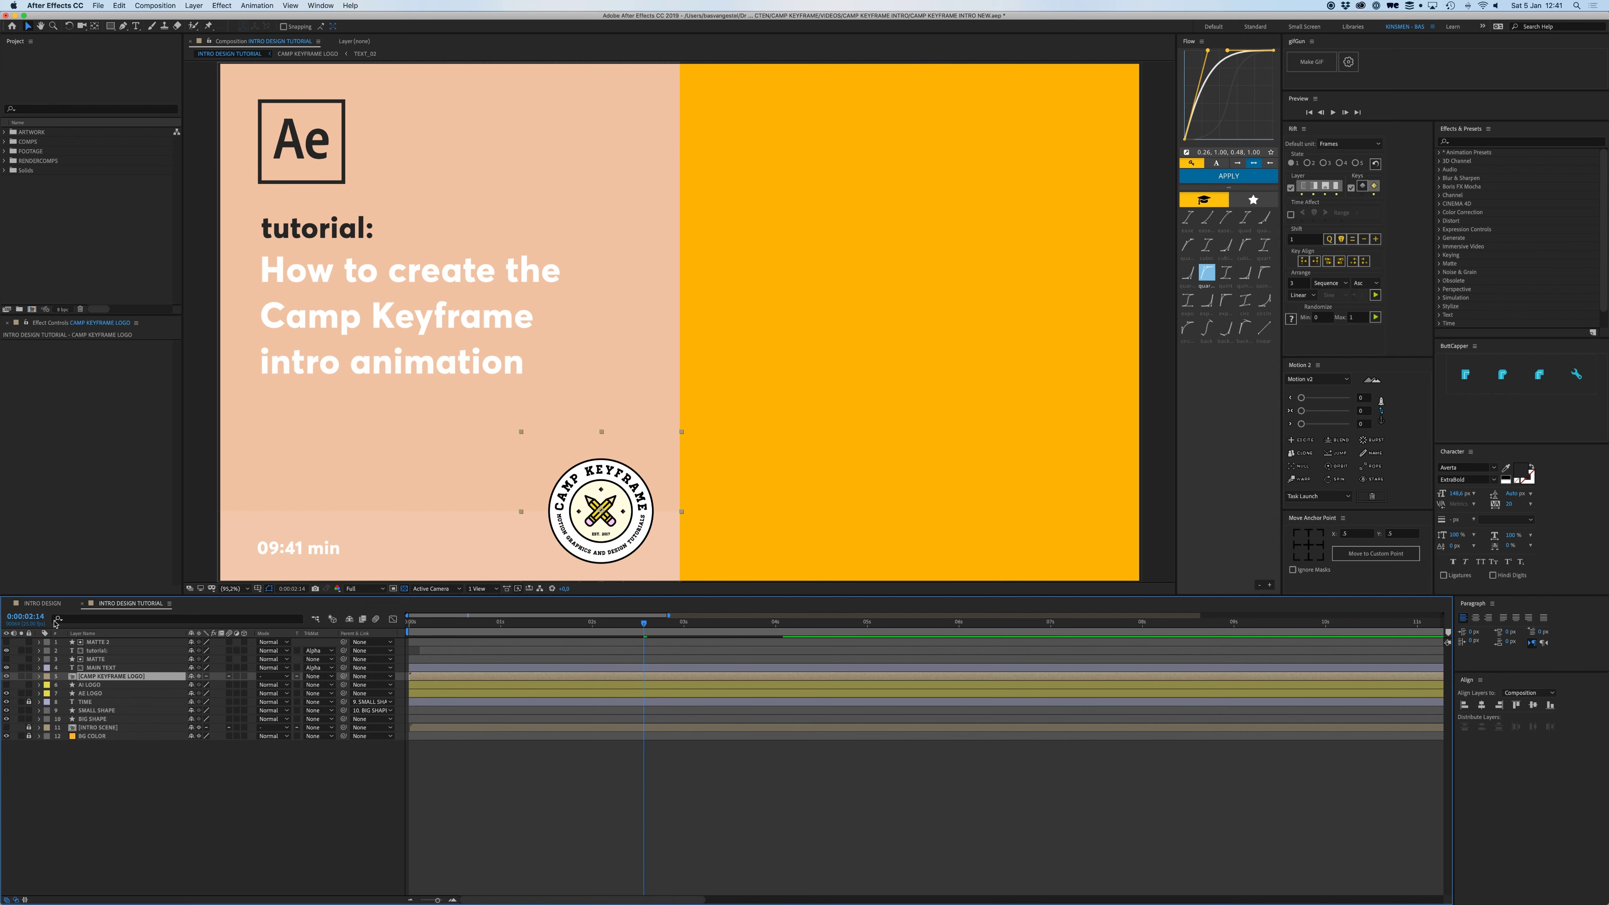
left_click(42, 603)
left_click_drag(433, 625, 408, 626)
left_click(130, 602)
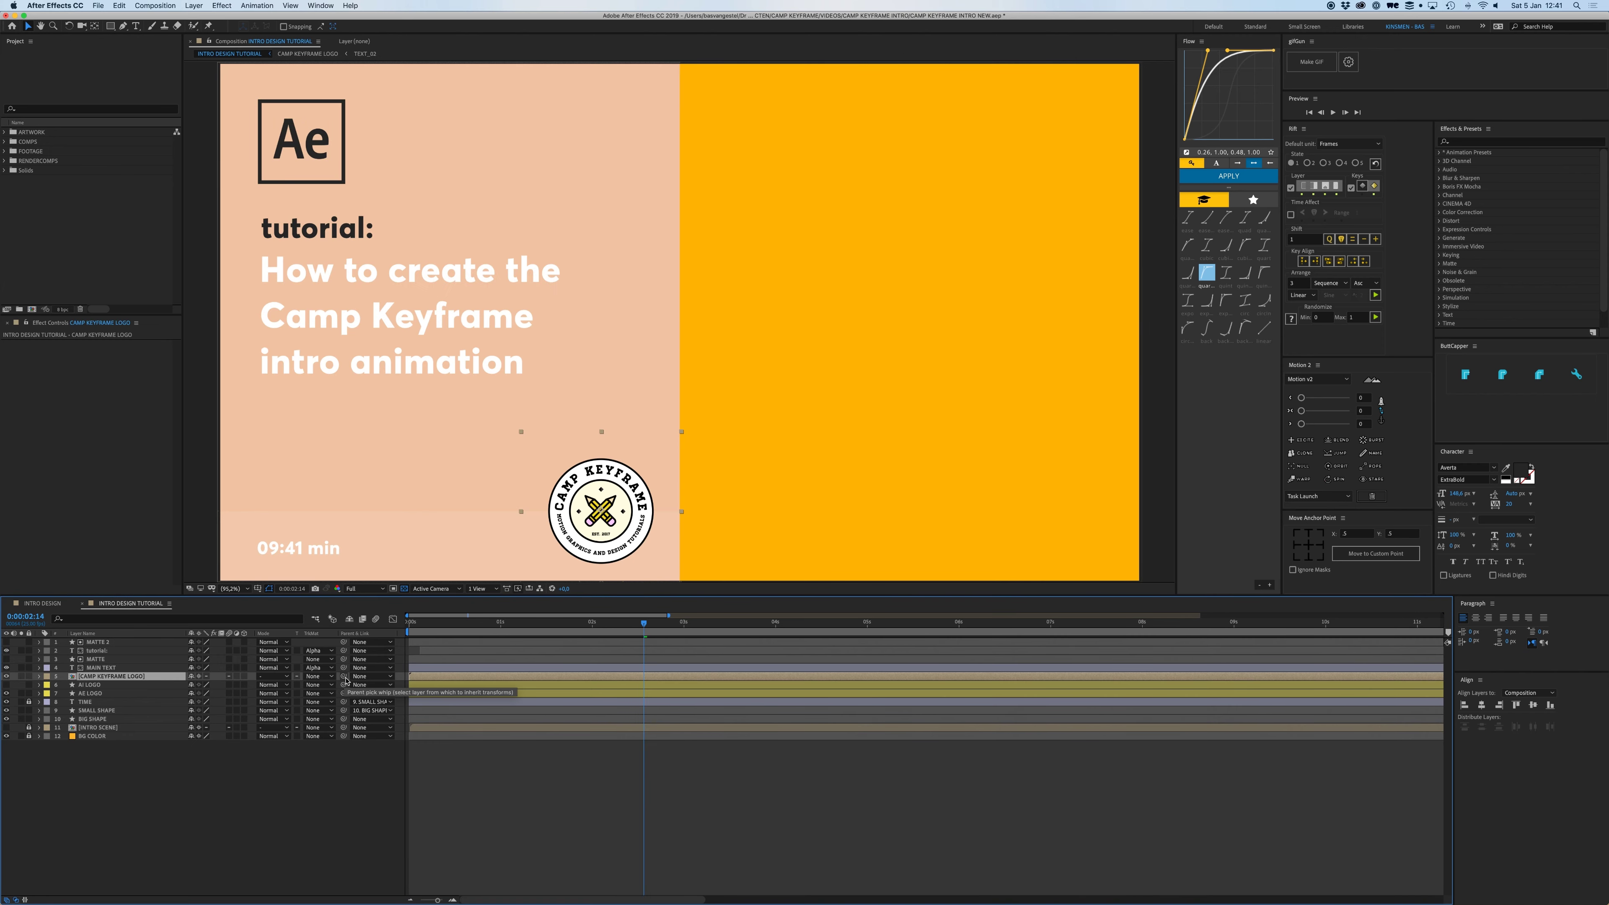
left_click_drag(346, 680, 95, 719)
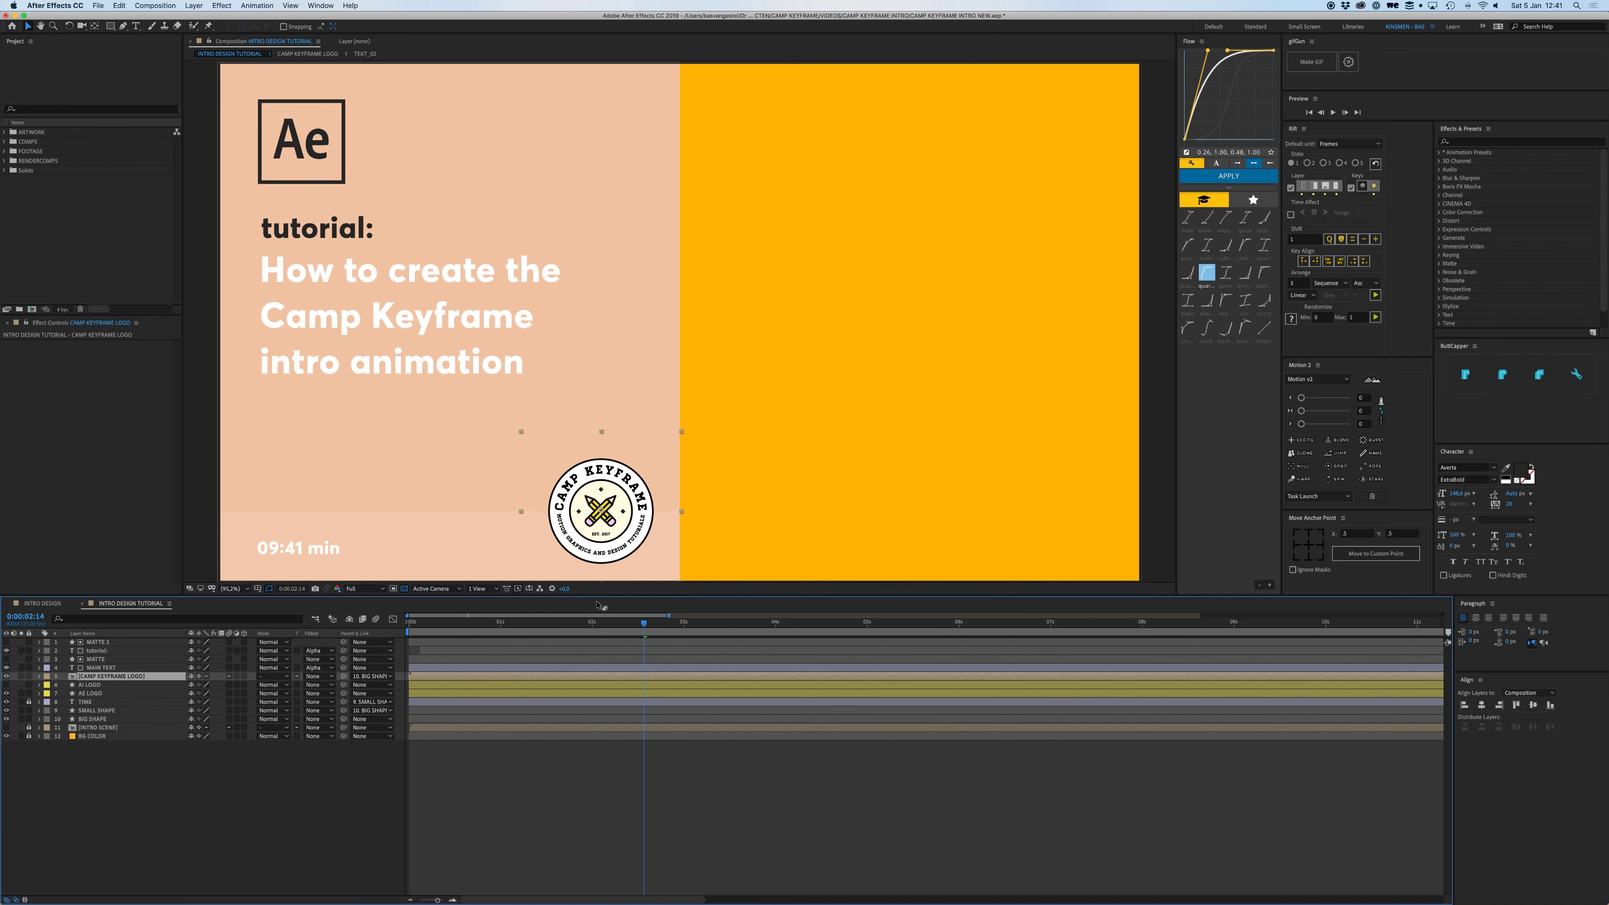
left_click_drag(592, 623, 408, 634)
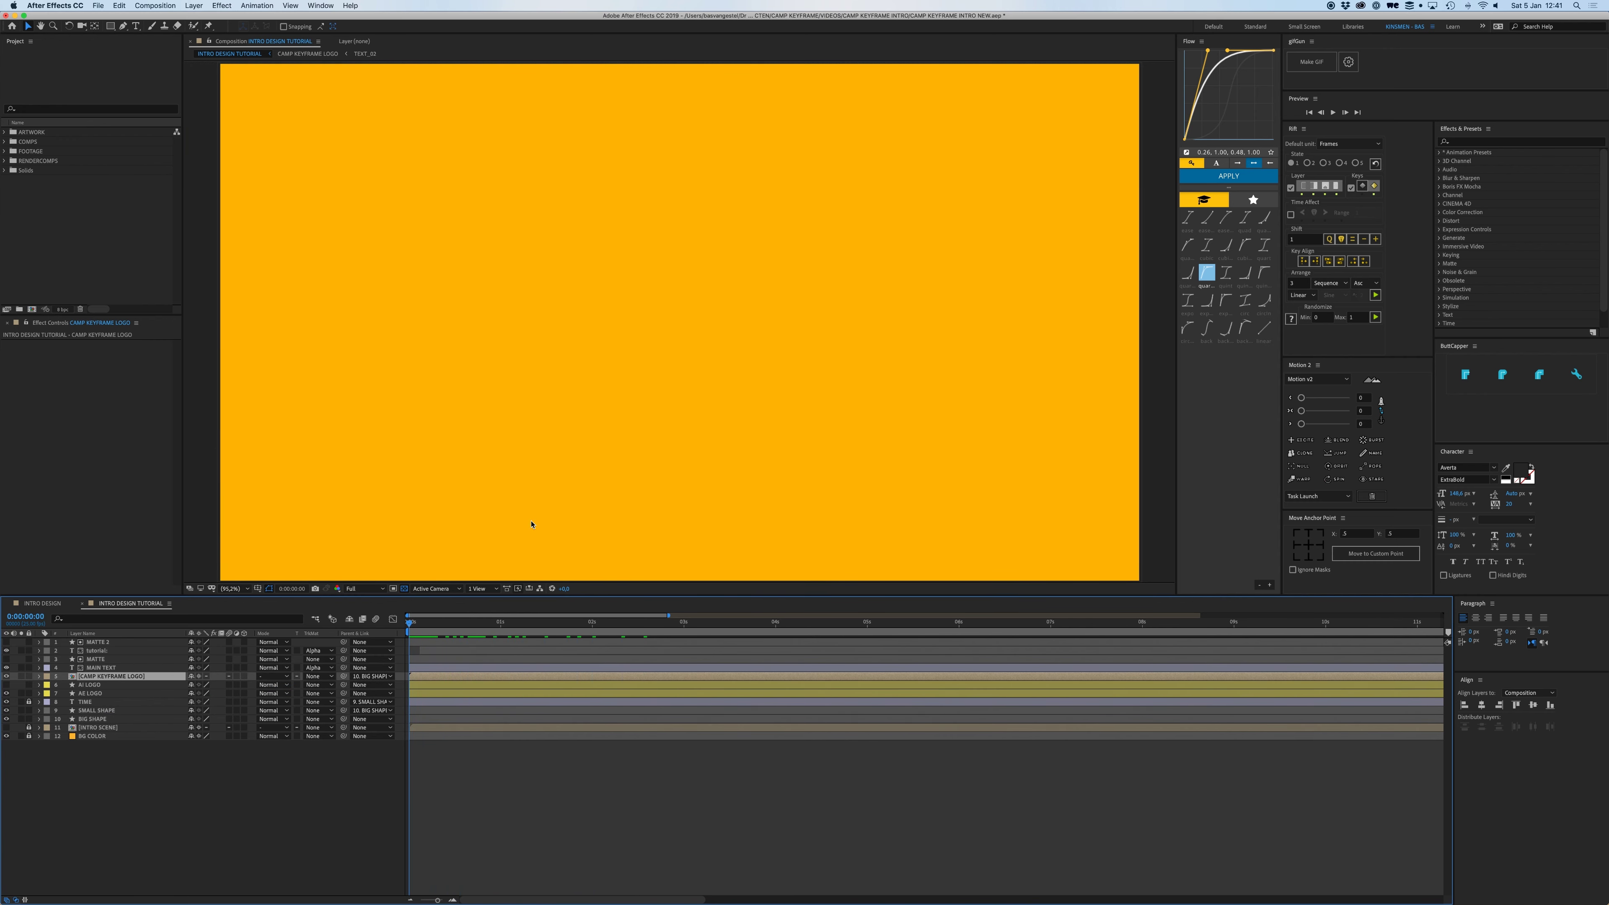
- Preview the intro, then make the INTRO SCENE books illustration visible again
key("space")
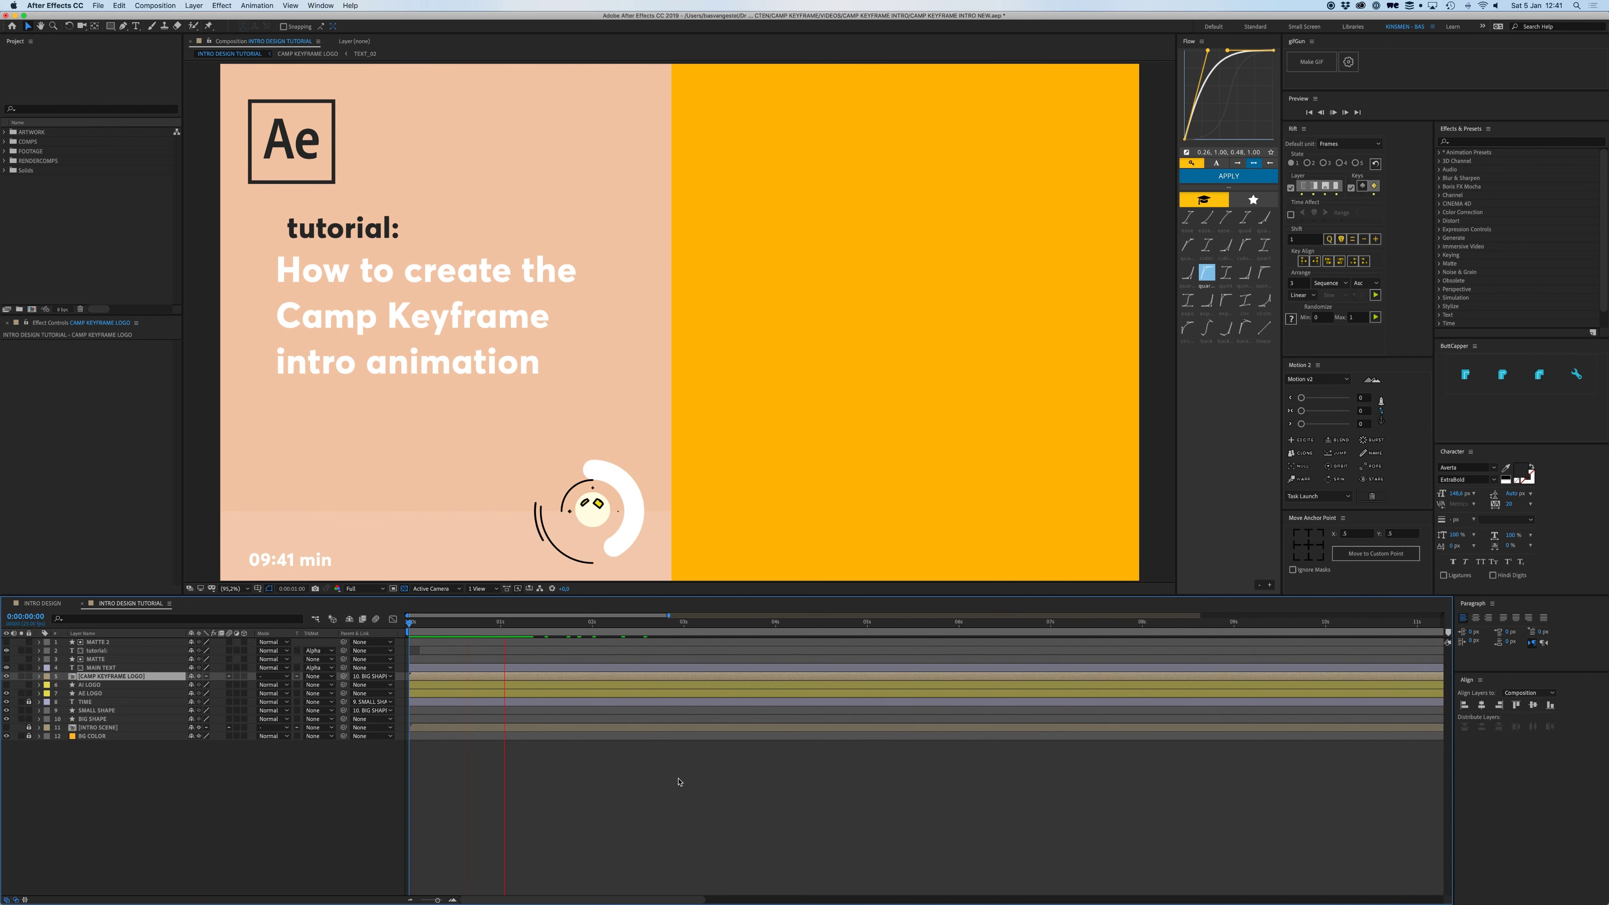
key("space")
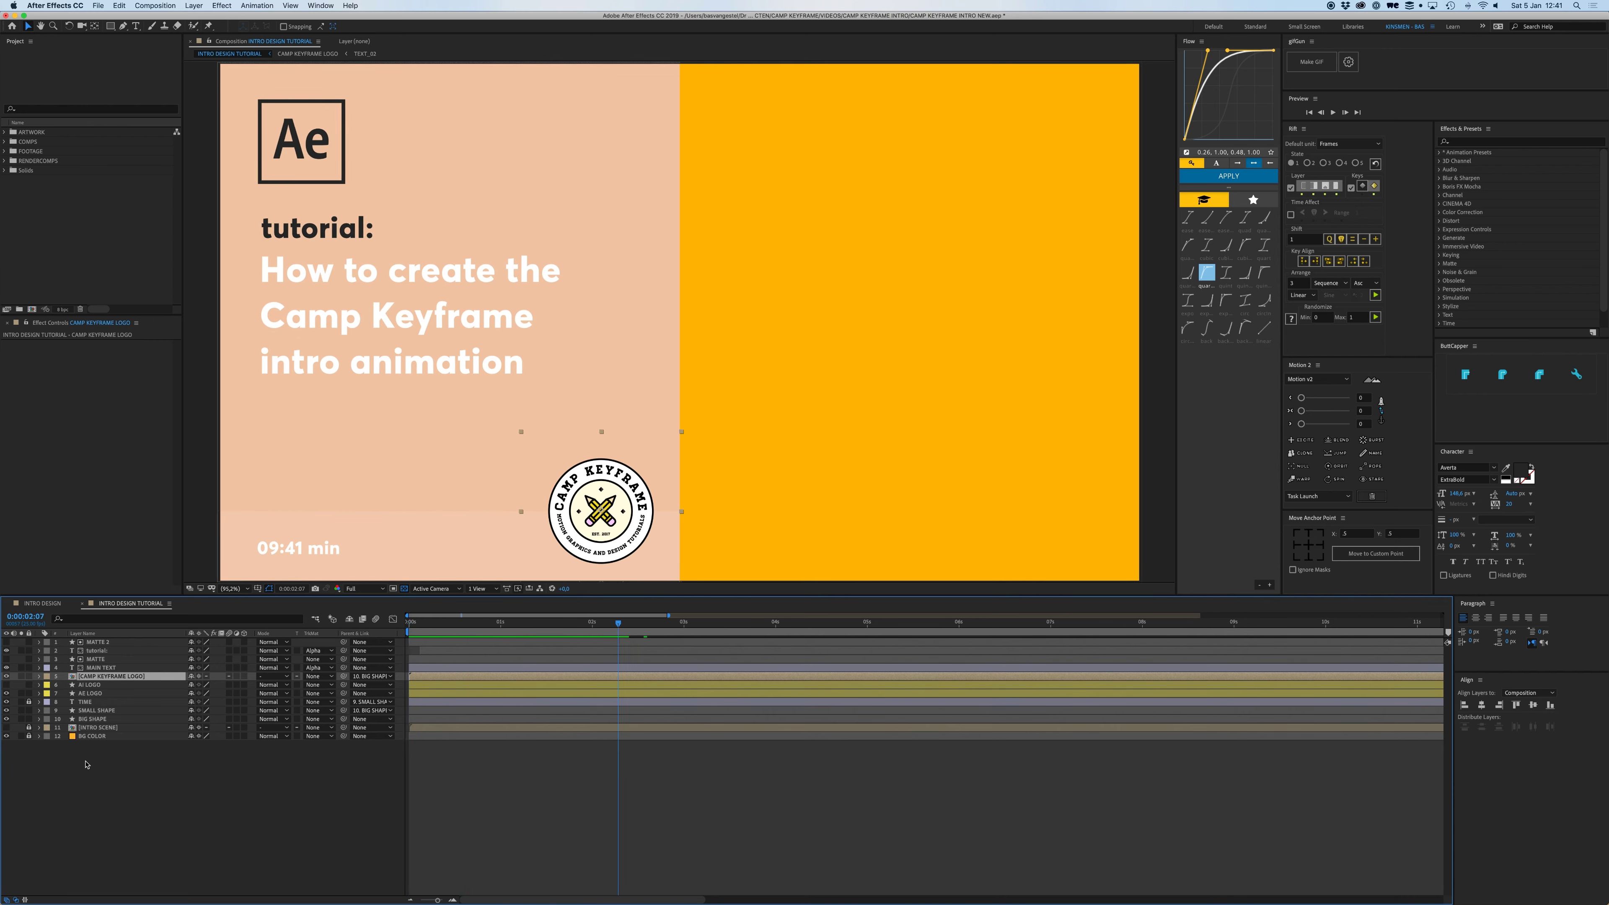
left_click(6, 727)
left_click(603, 806)
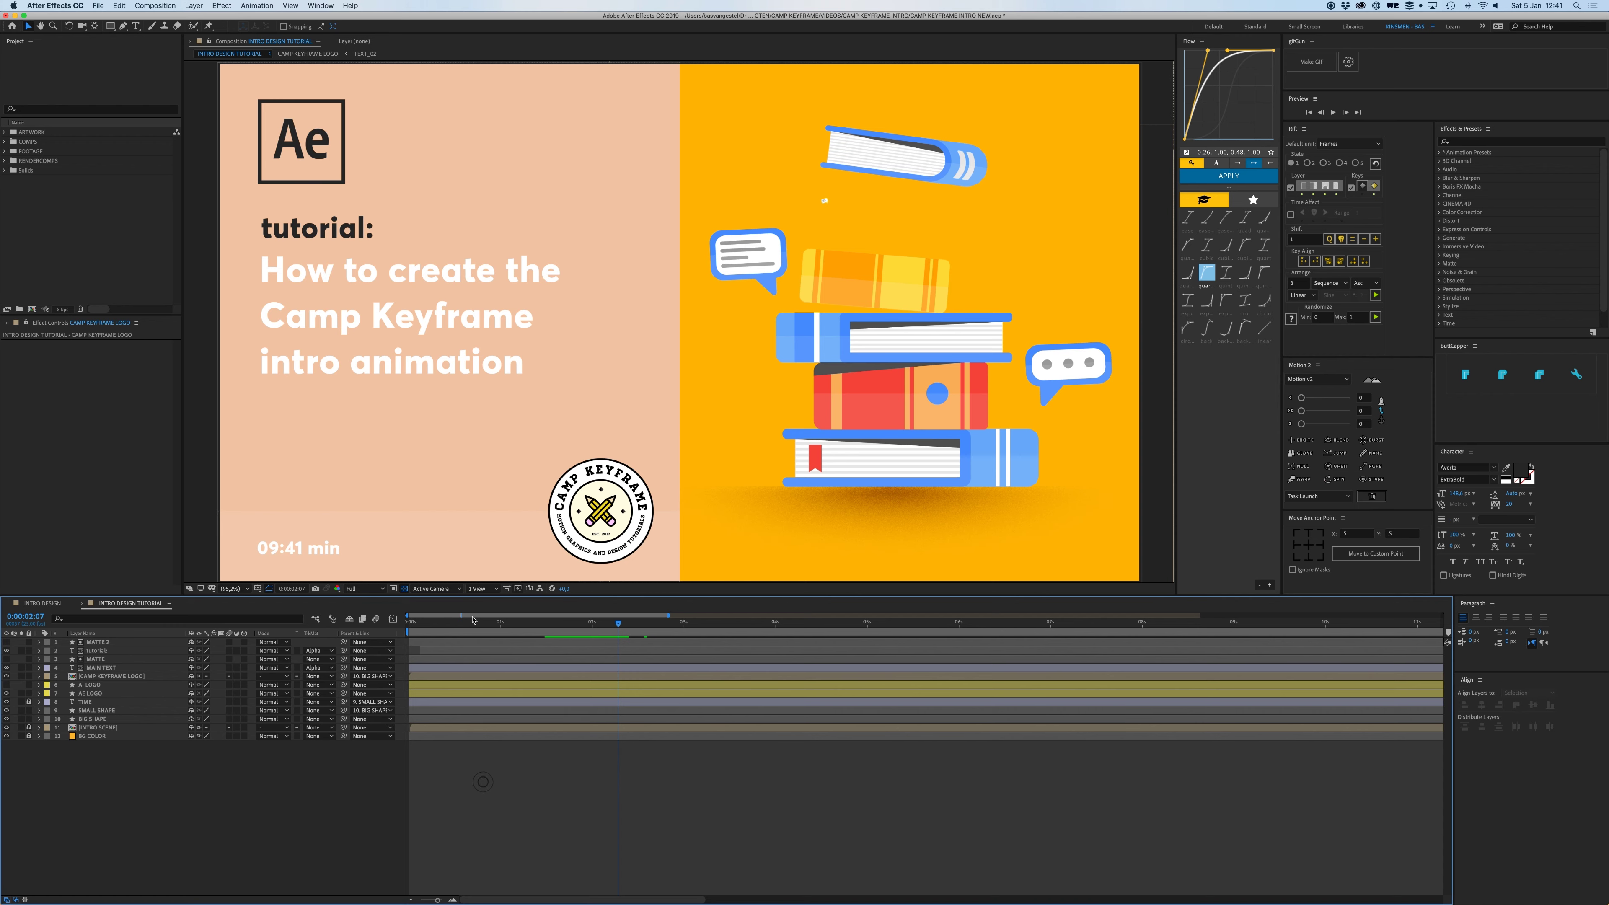
- Preview from the start and set the work area end at about 3 seconds
key("Home")
key("space")
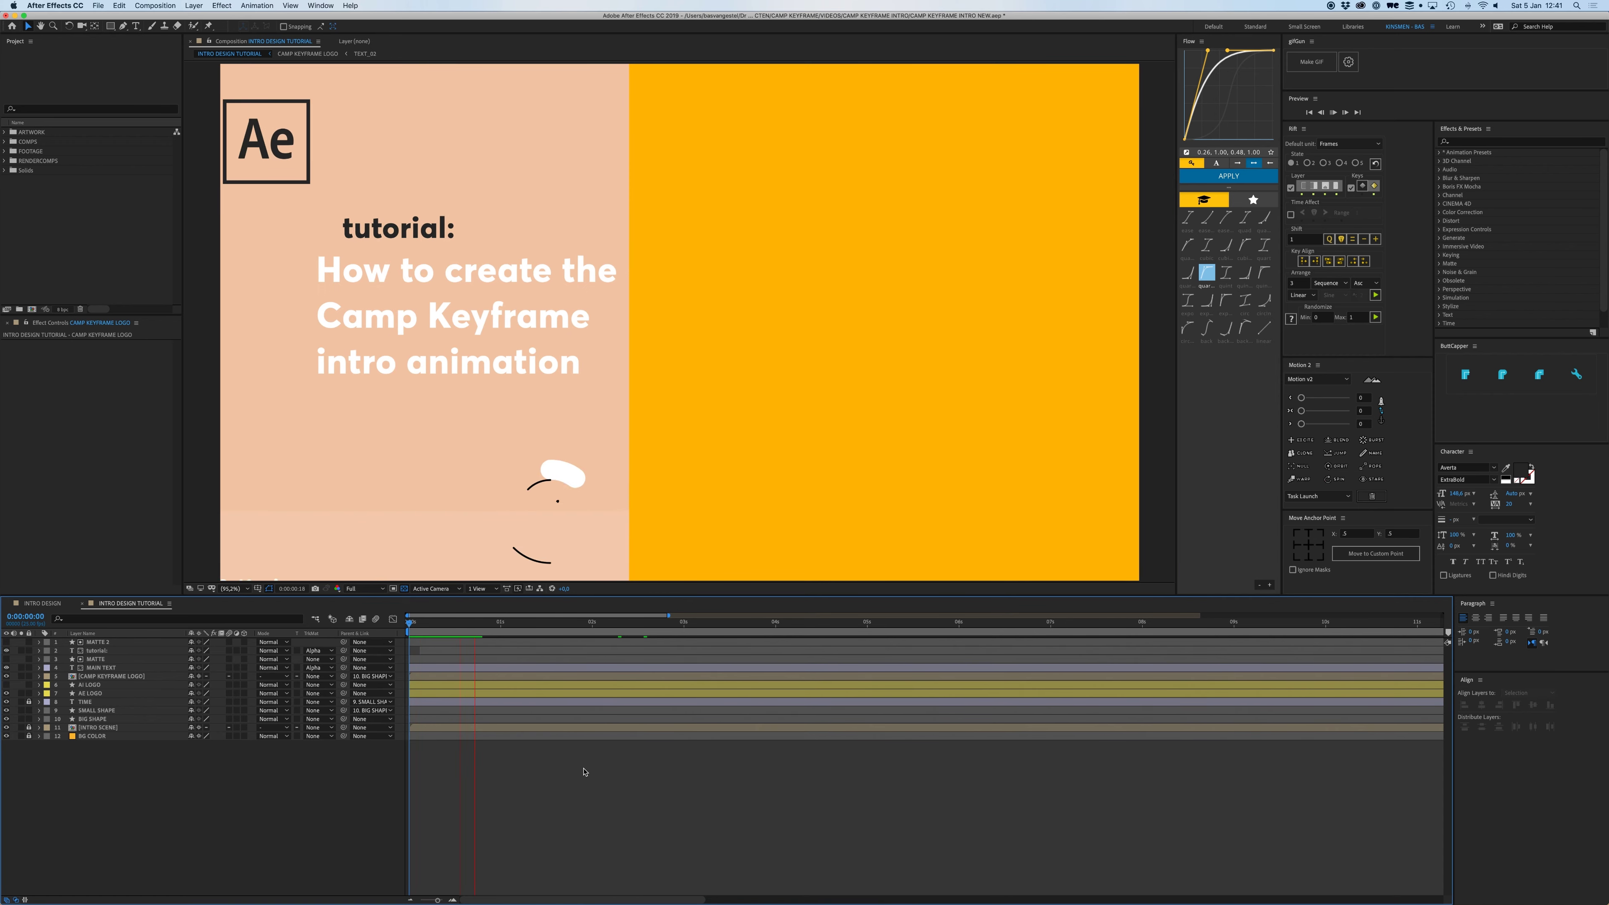
left_click_drag(429, 622, 400, 629)
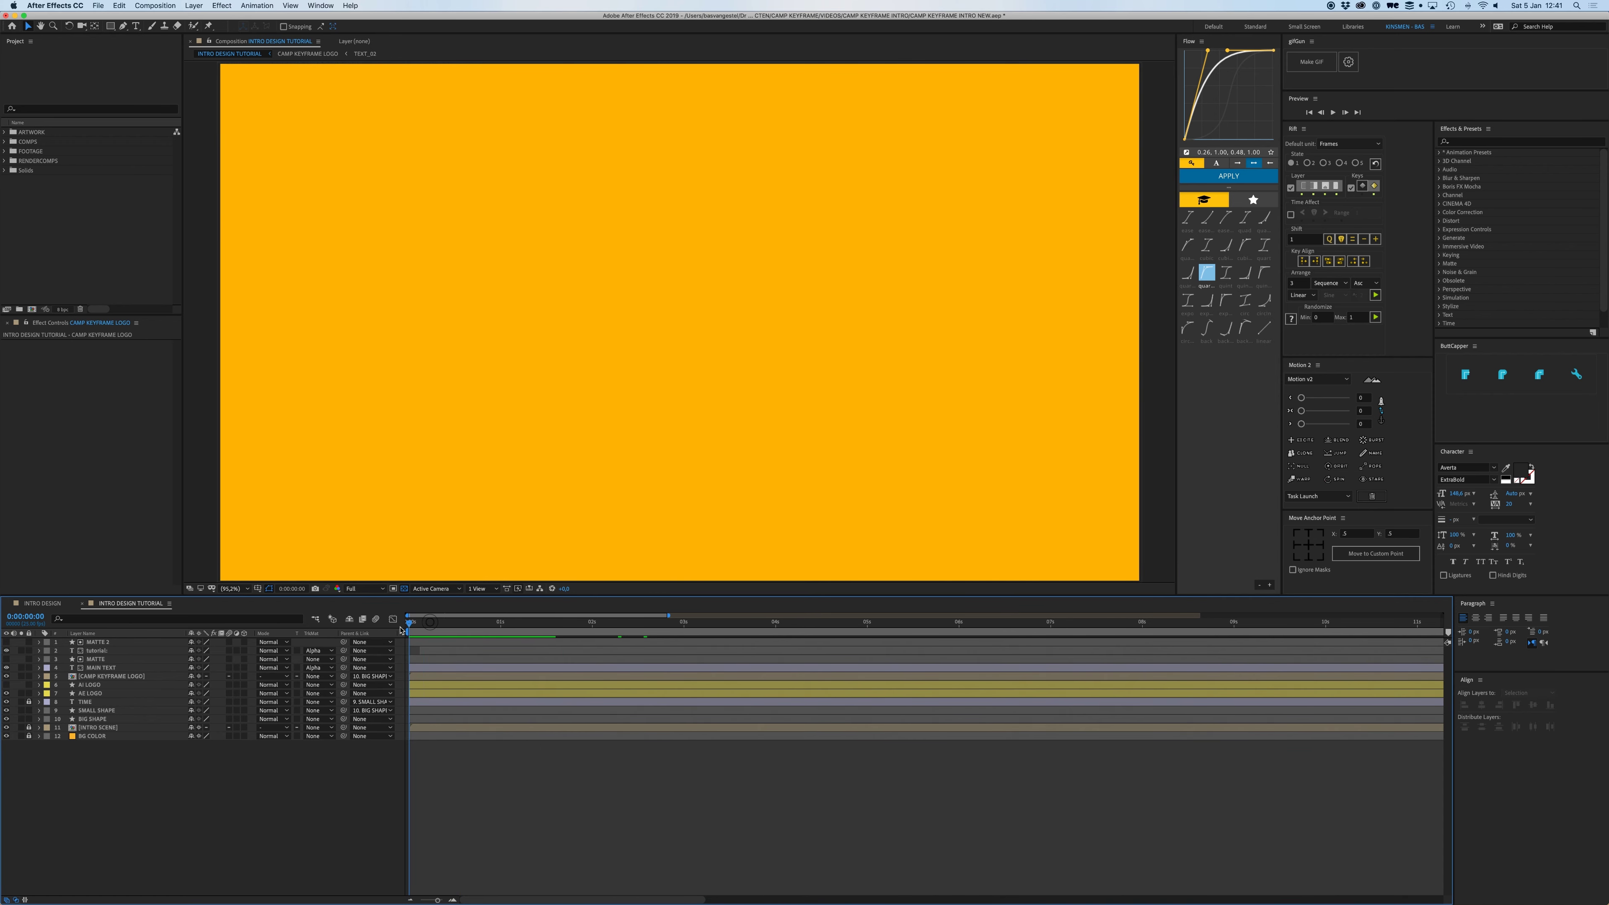
key("space")
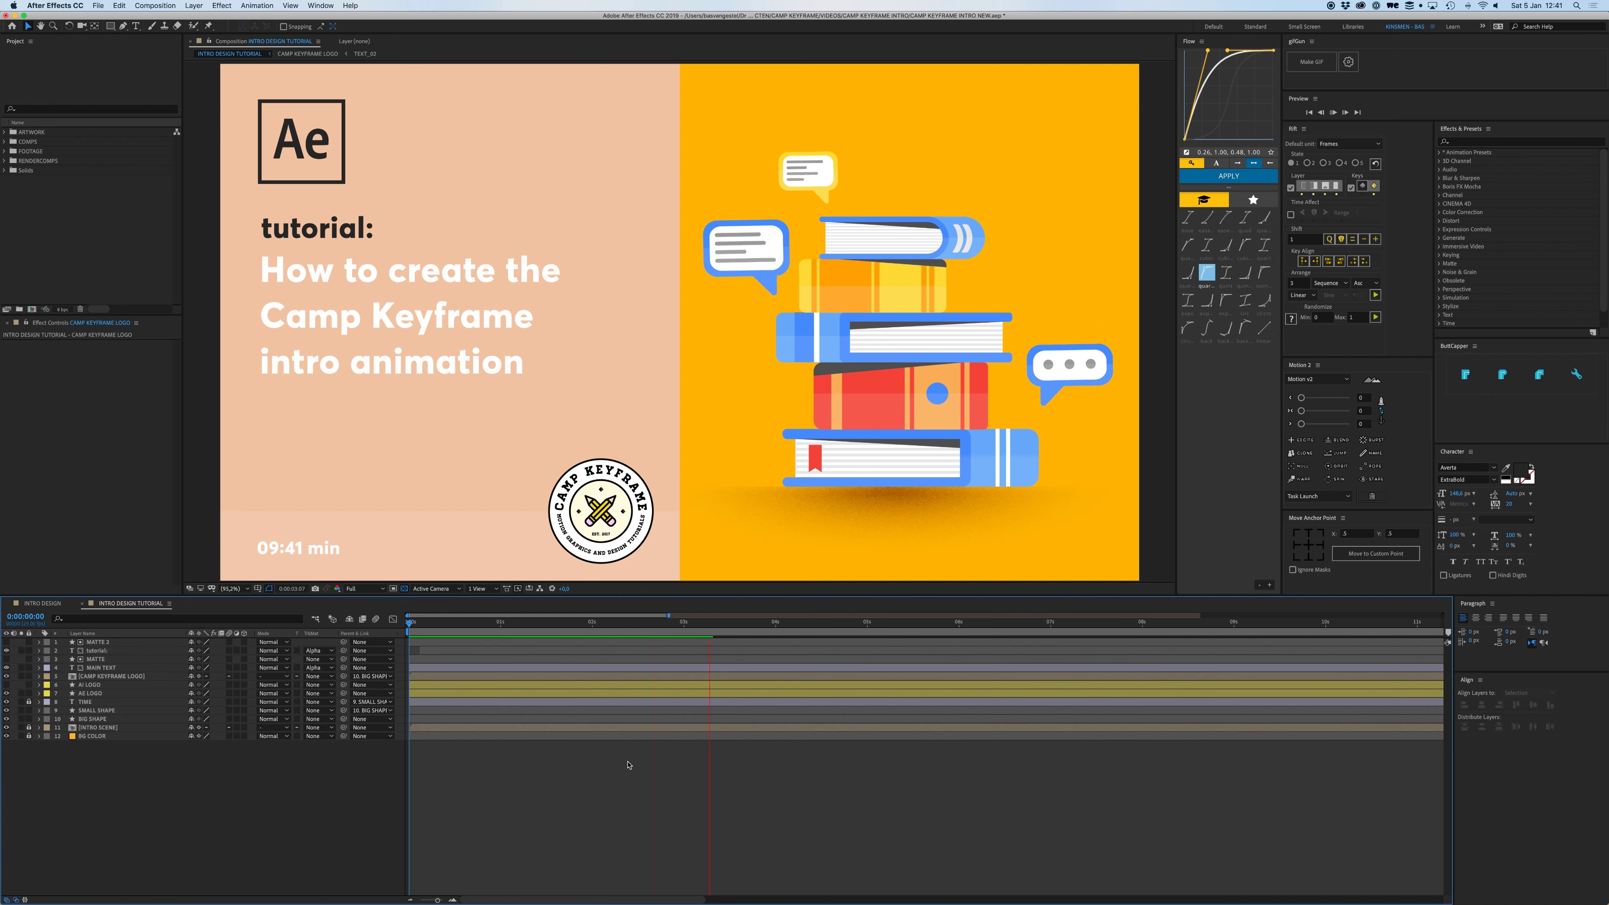
key("n")
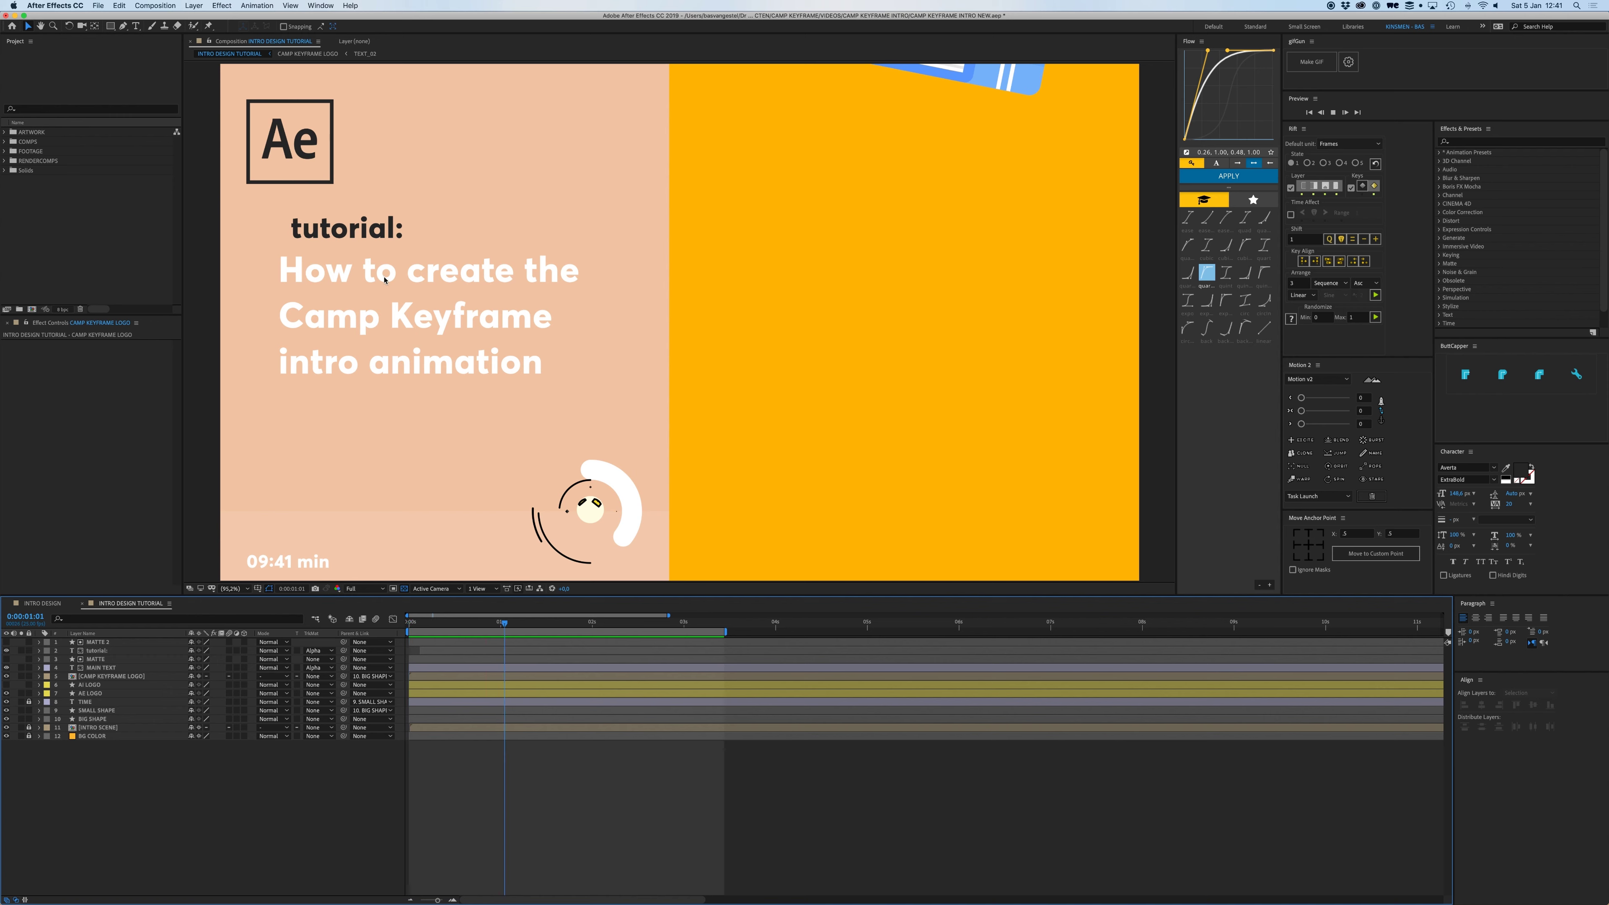
left_click(330, 233)
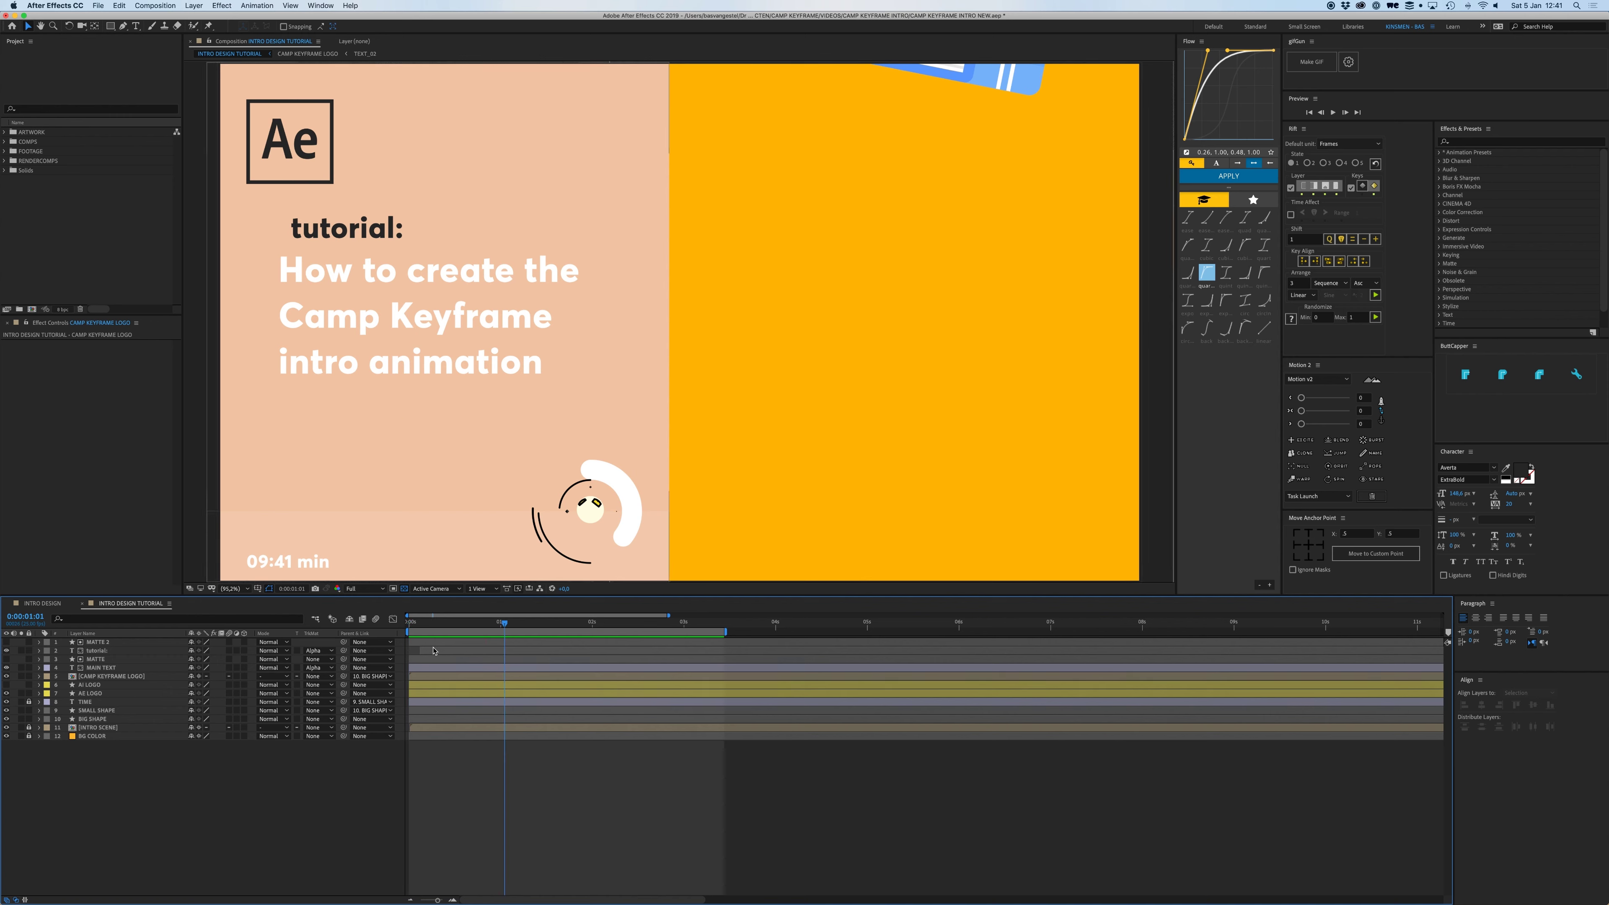
left_click_drag(433, 651, 475, 632)
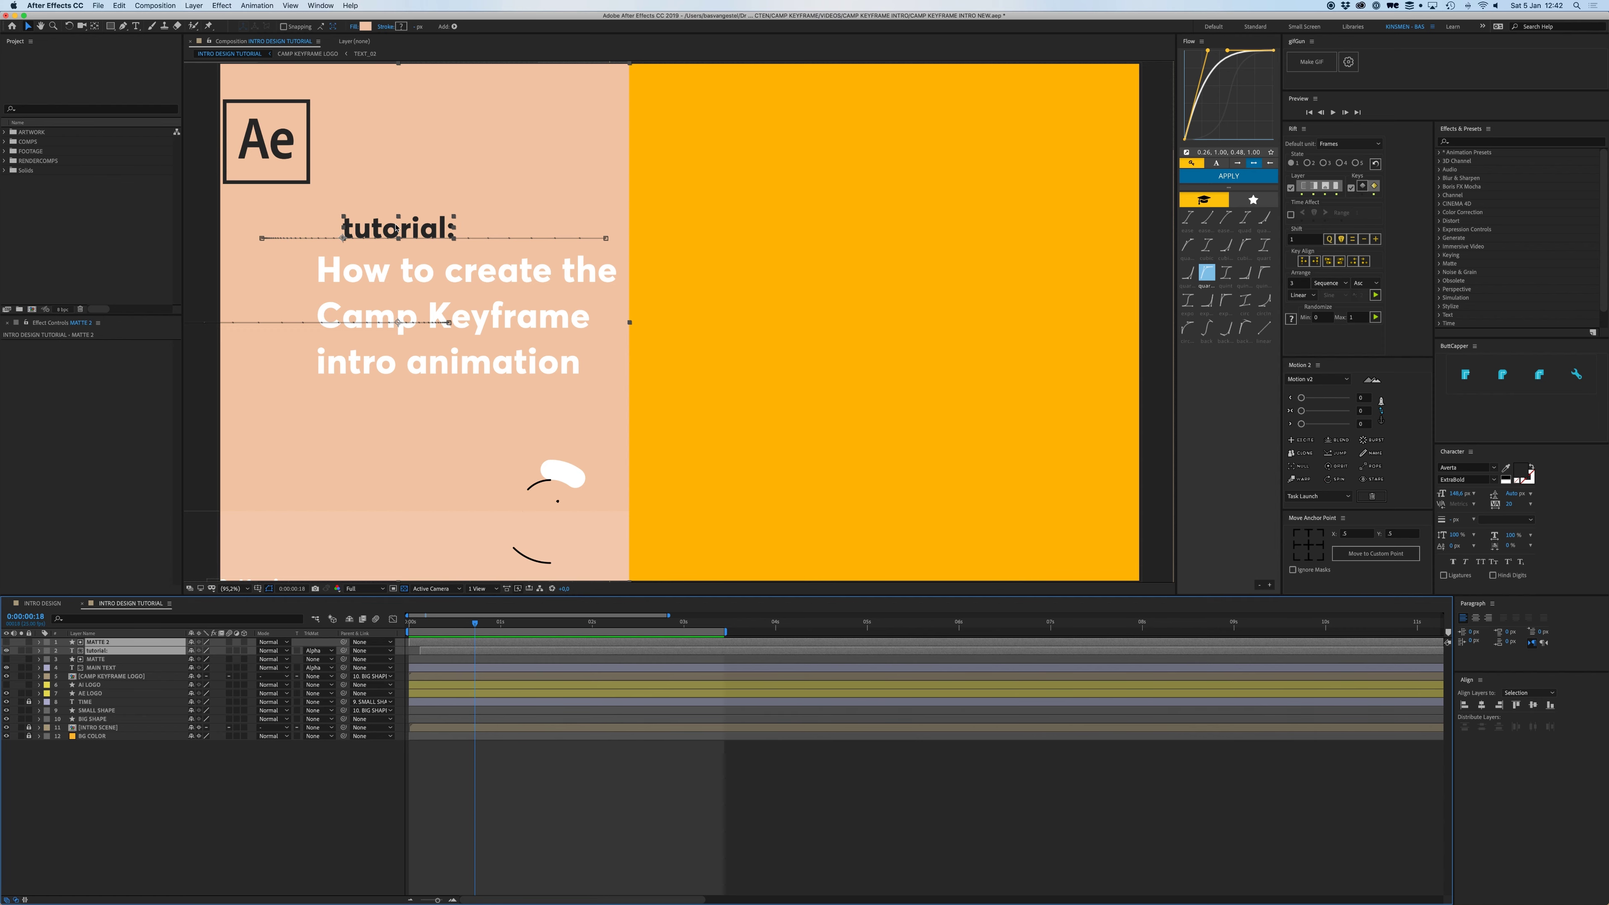
left_click(295, 149)
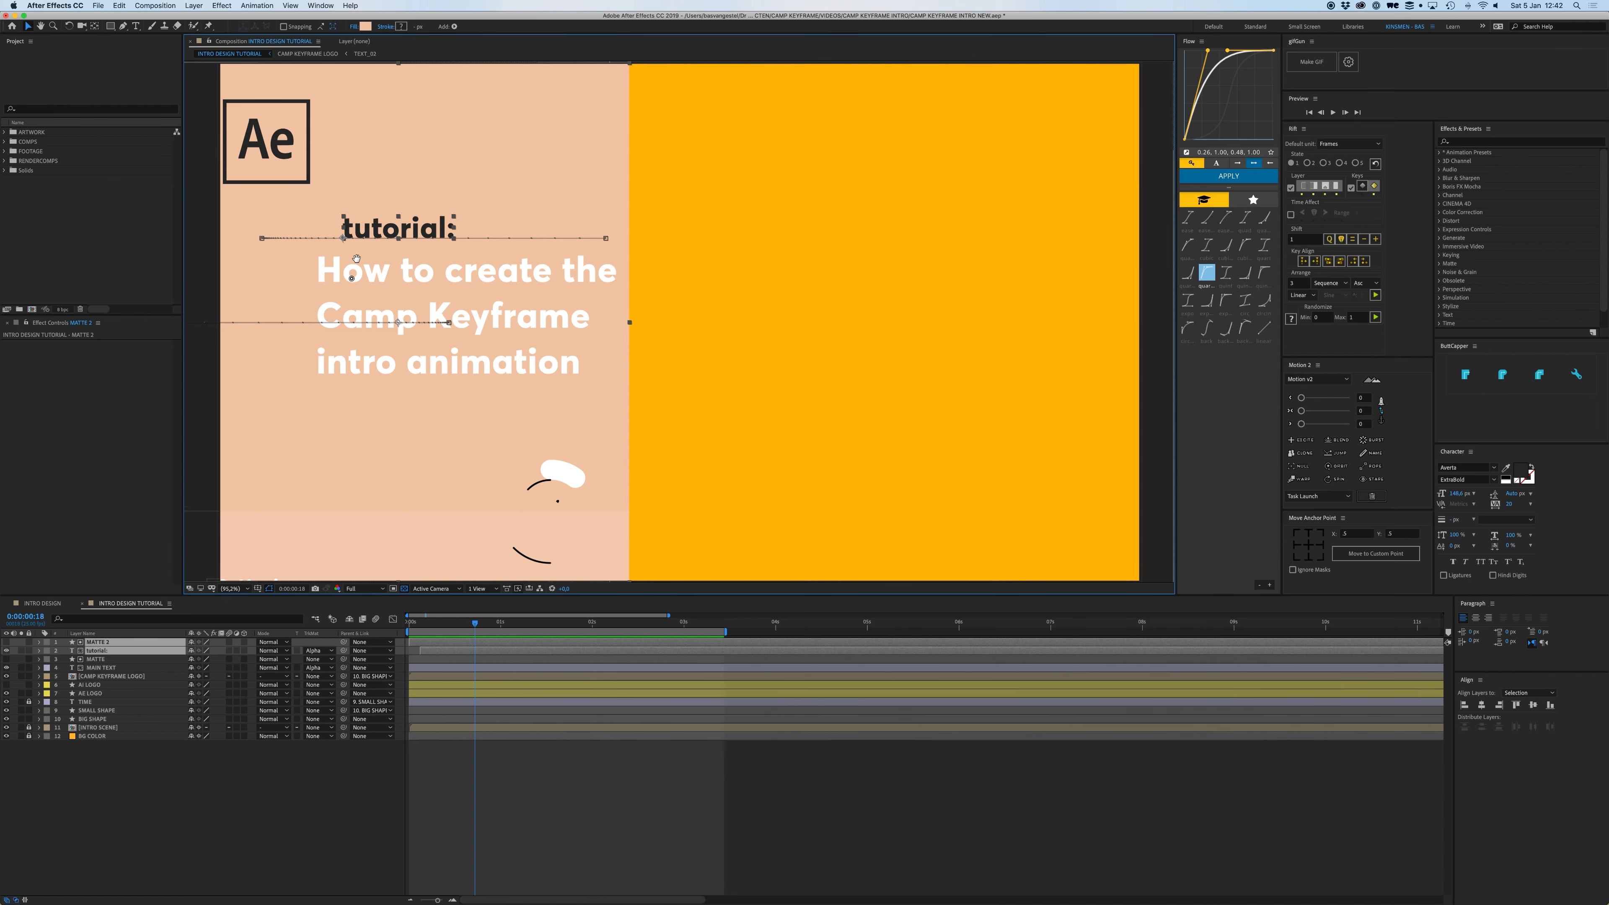
left_click_drag(356, 259, 361, 212)
left_click(575, 809)
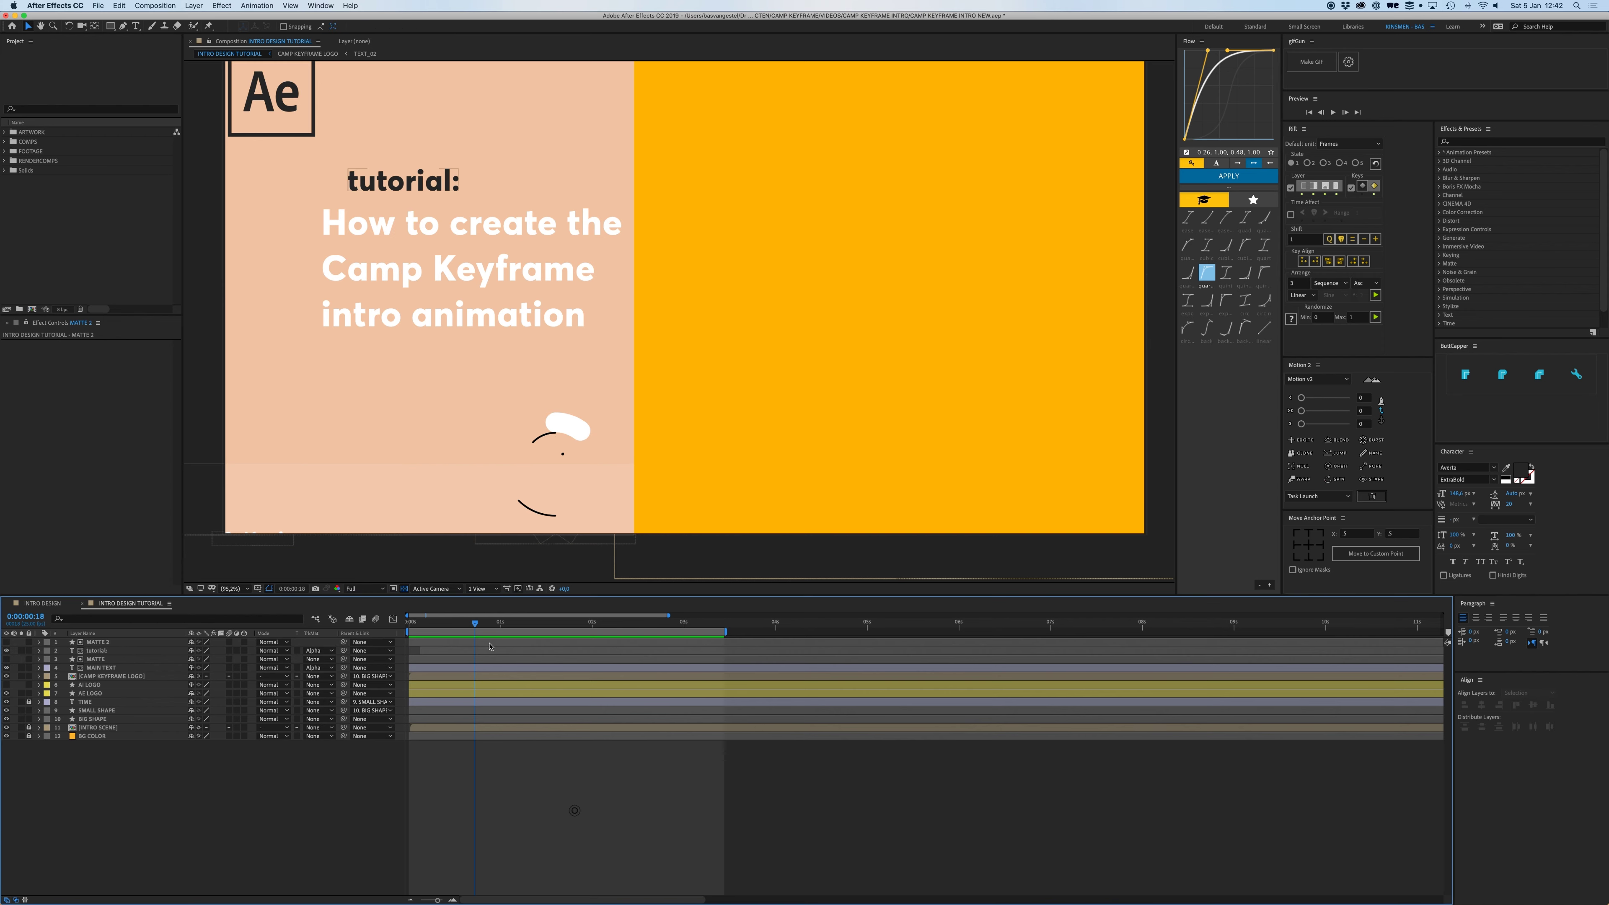
left_click_drag(476, 625, 494, 625)
key("space")
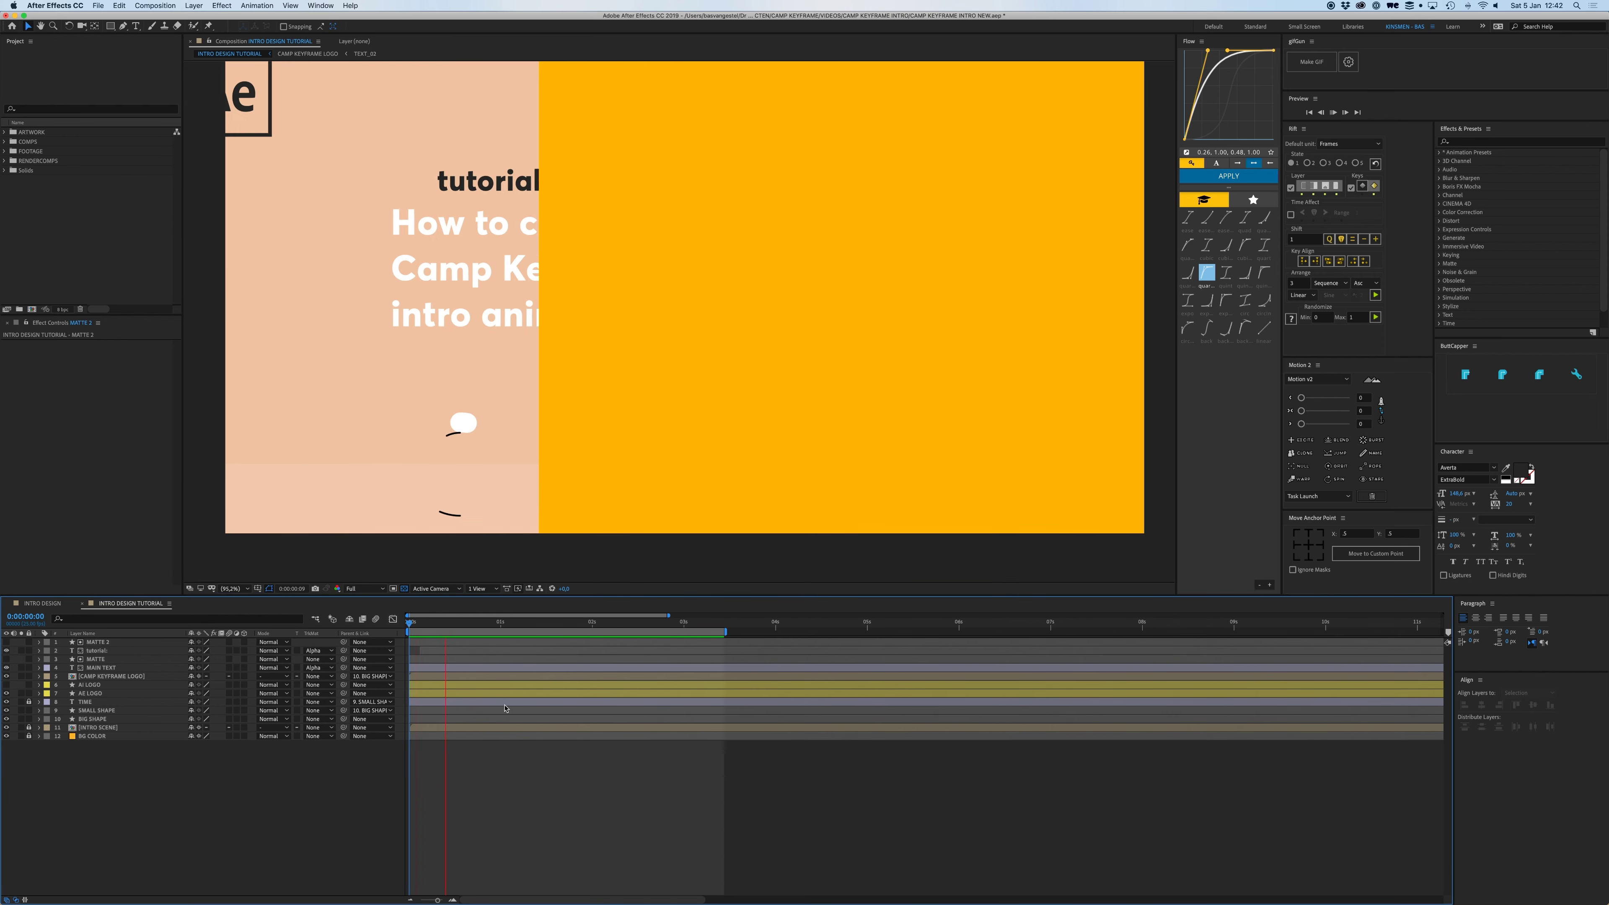
left_click(231, 589)
left_click(242, 602)
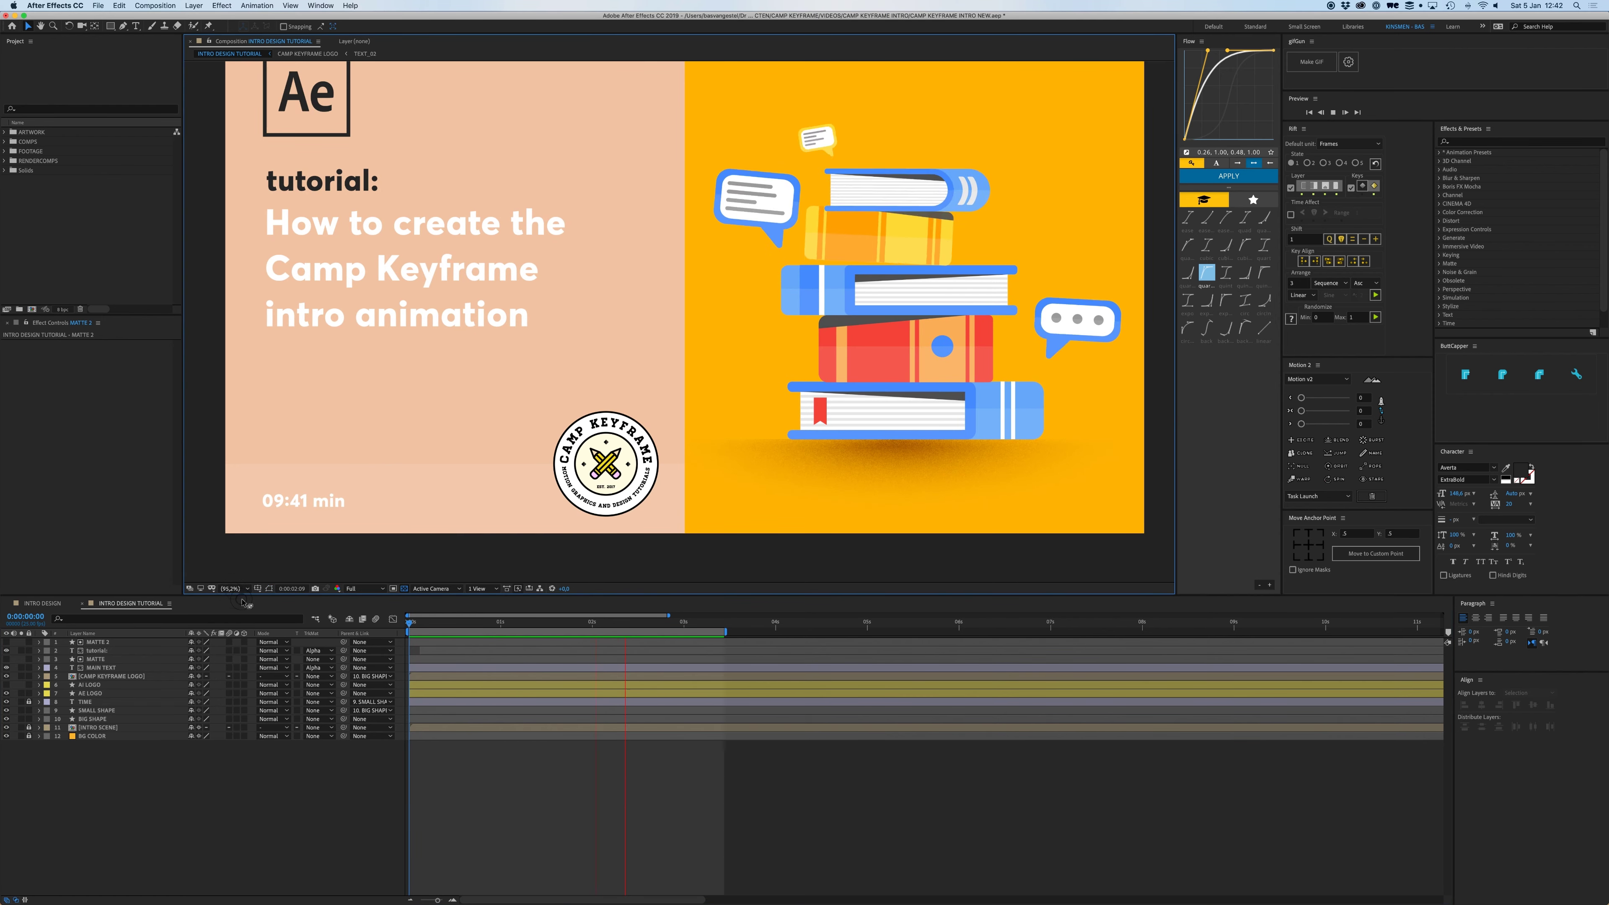
left_click_drag(541, 478, 526, 519)
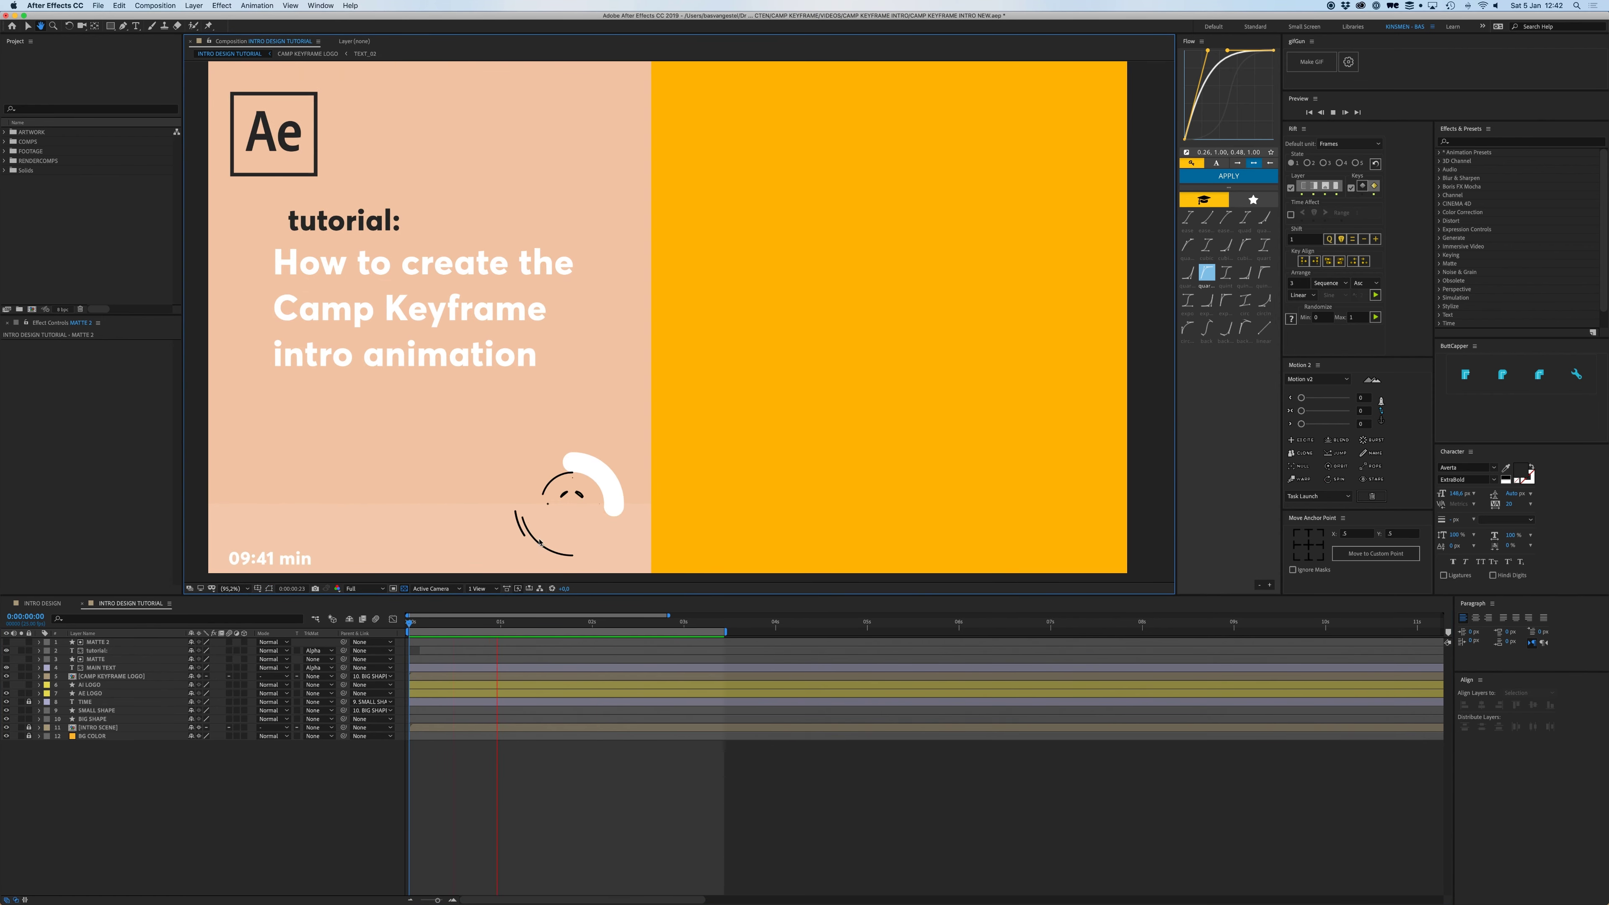
key("space")
key("space")
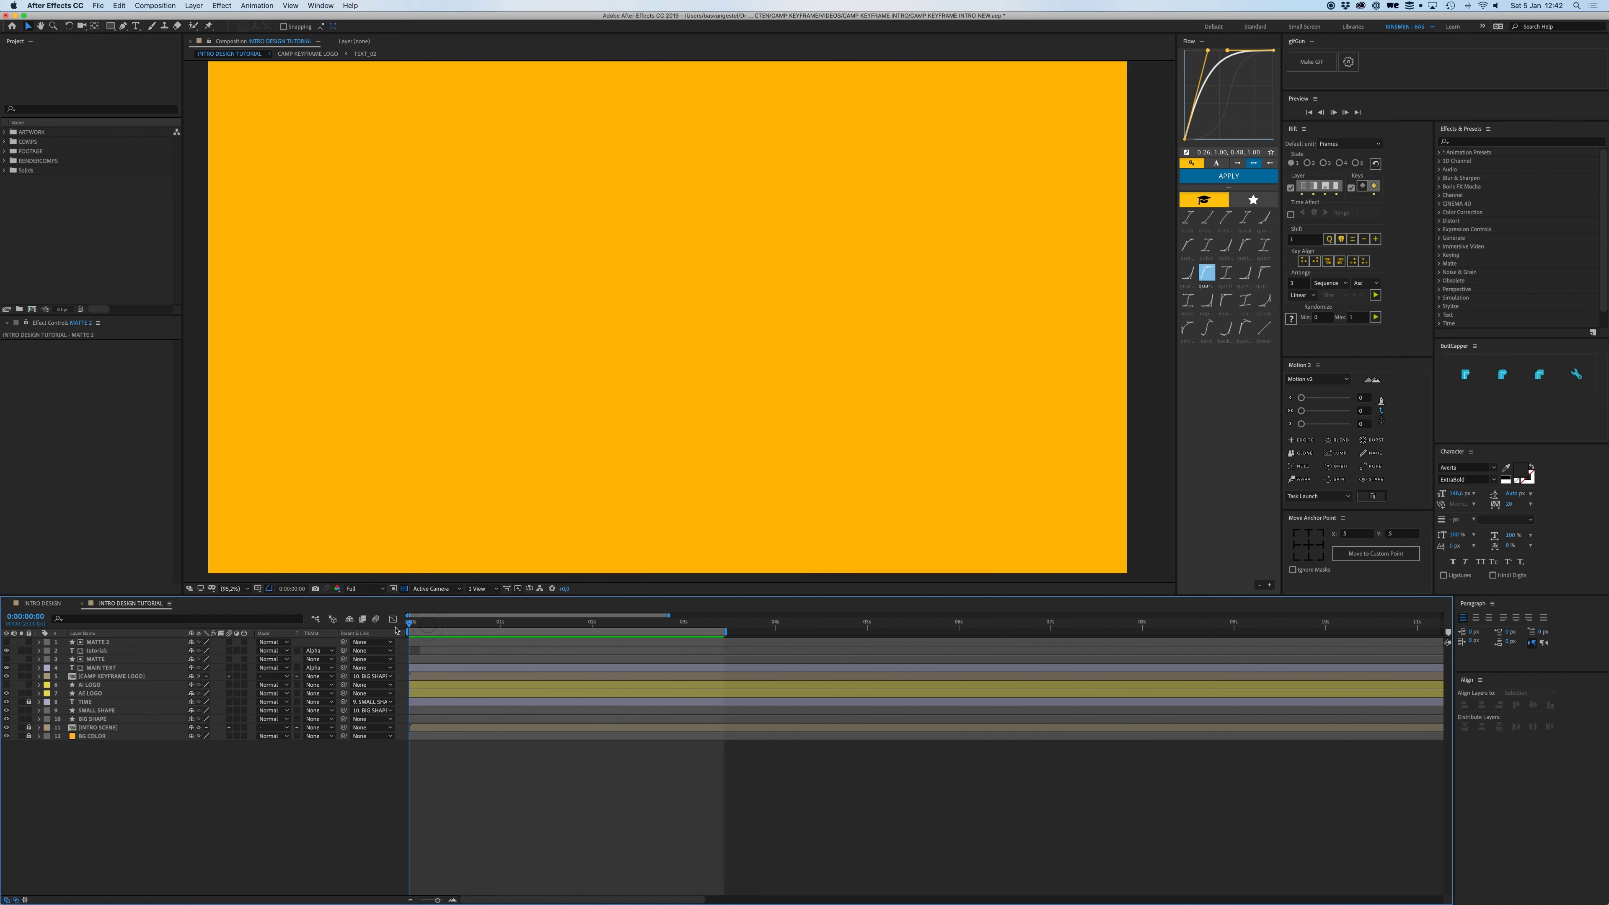